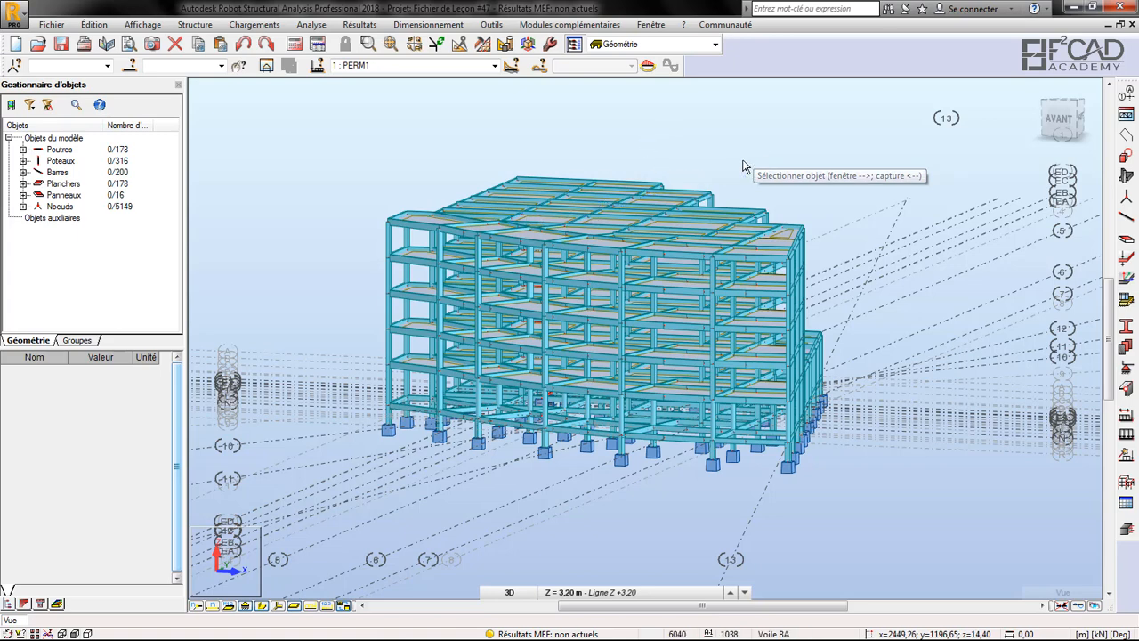
Run the structural calculation, continue past the instability warning at node 6081, and close the calculation messages
{"action": "scroll", "coordinate": [744, 166], "scroll_direction": "up", "scroll_amount": 2}
{"action": "scroll", "coordinate": [748, 148], "scroll_direction": "down", "scroll_amount": 2}
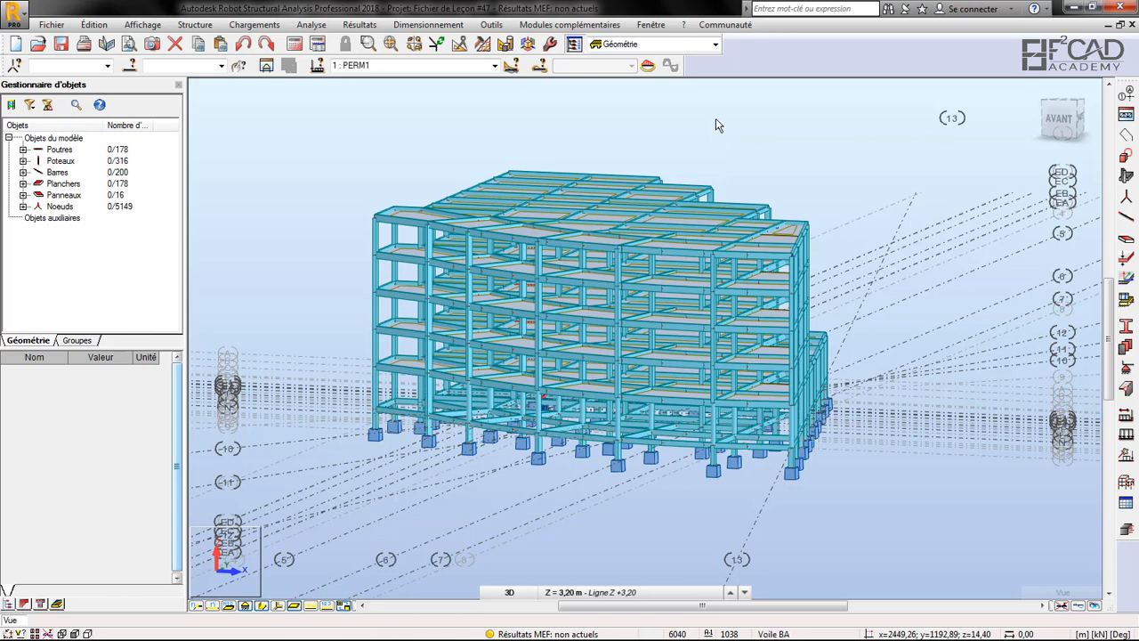
{"action": "left_click", "coordinate": [295, 44]}
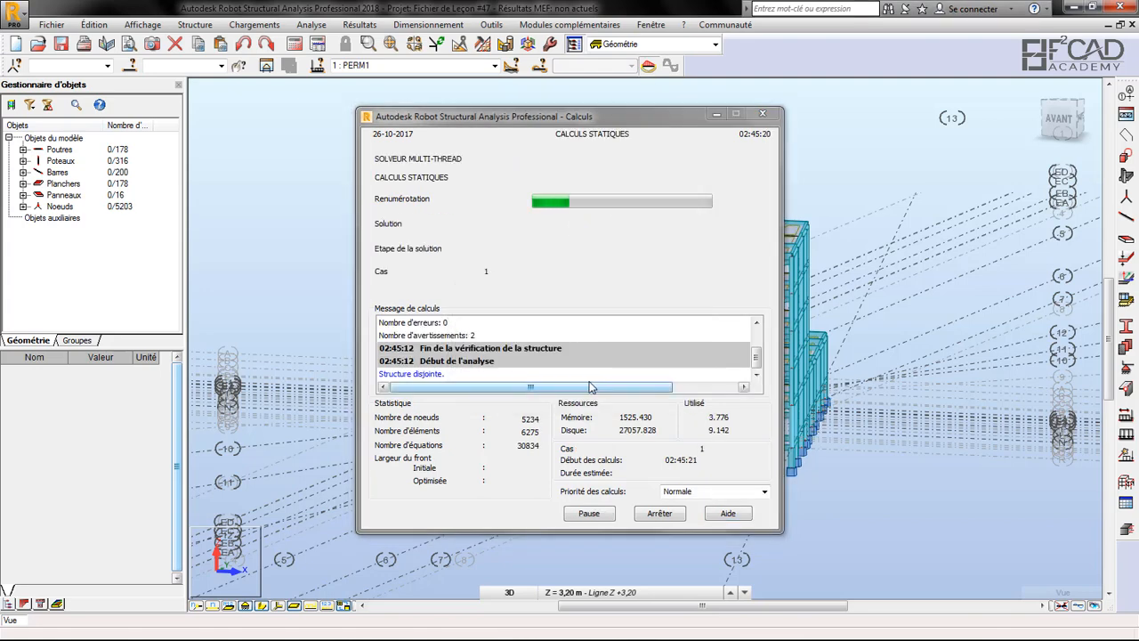
{"action": "left_click", "coordinate": [587, 379]}
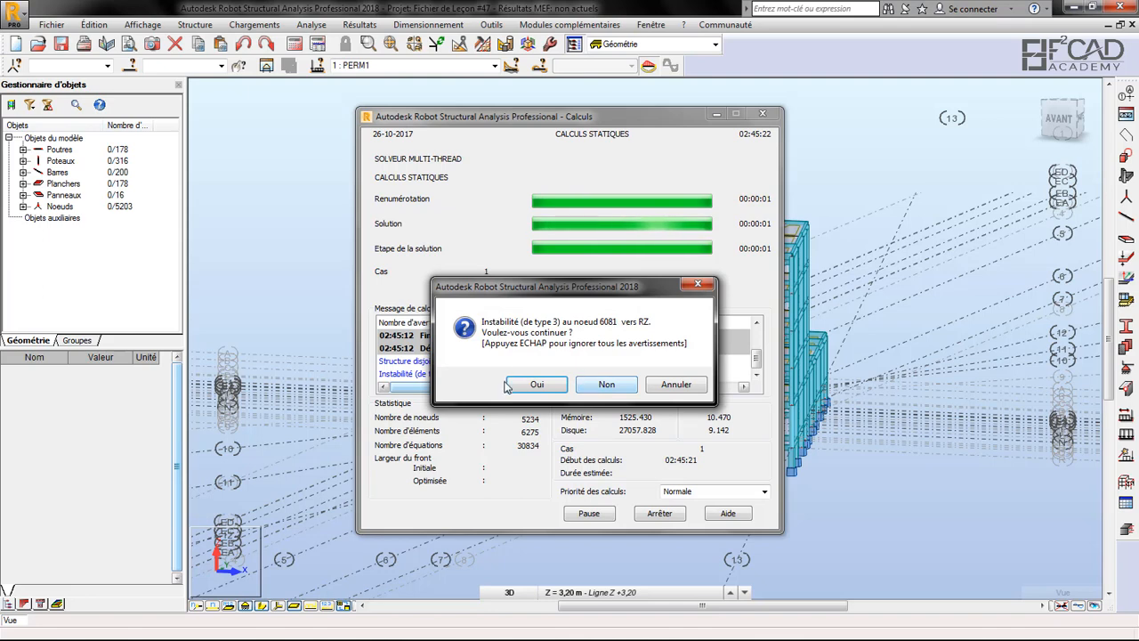
{"action": "left_click", "coordinate": [530, 385]}
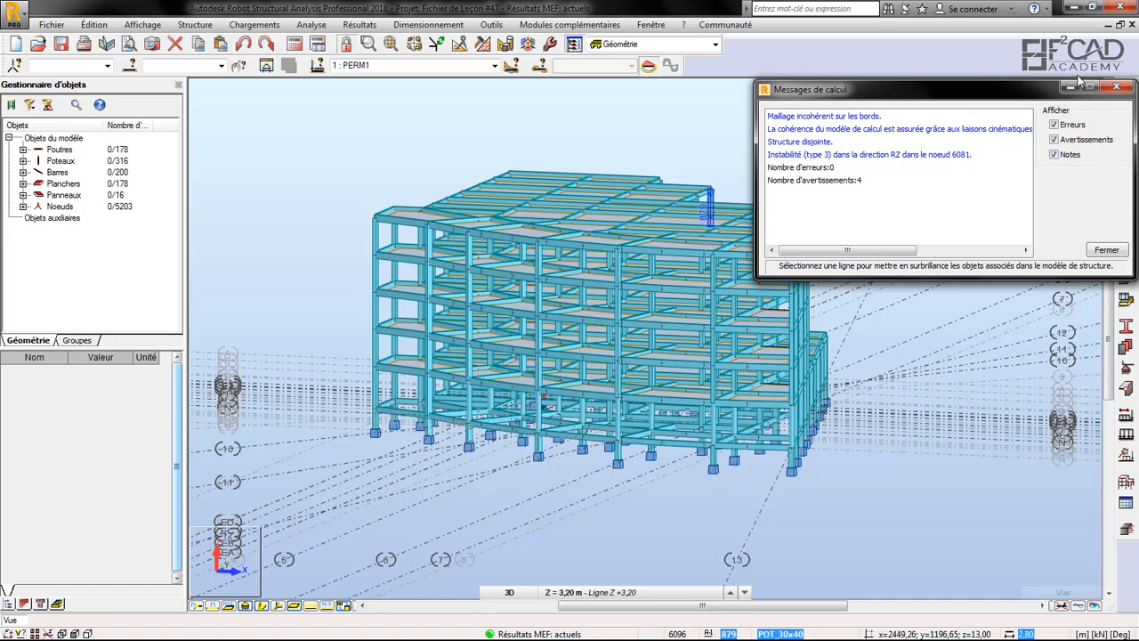
{"action": "left_click", "coordinate": [1117, 87]}
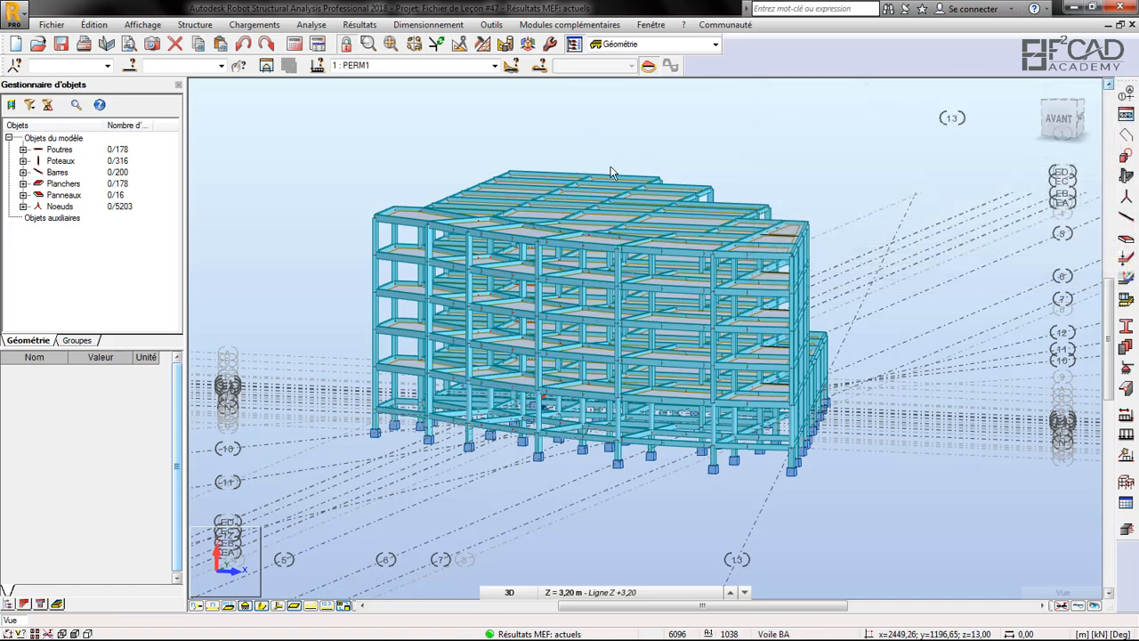
Hide the bar section shapes and display a normalised Fx axial force map on the bars for case PERM1
{"action": "scroll", "coordinate": [589, 204], "scroll_direction": "up", "scroll_amount": 1}
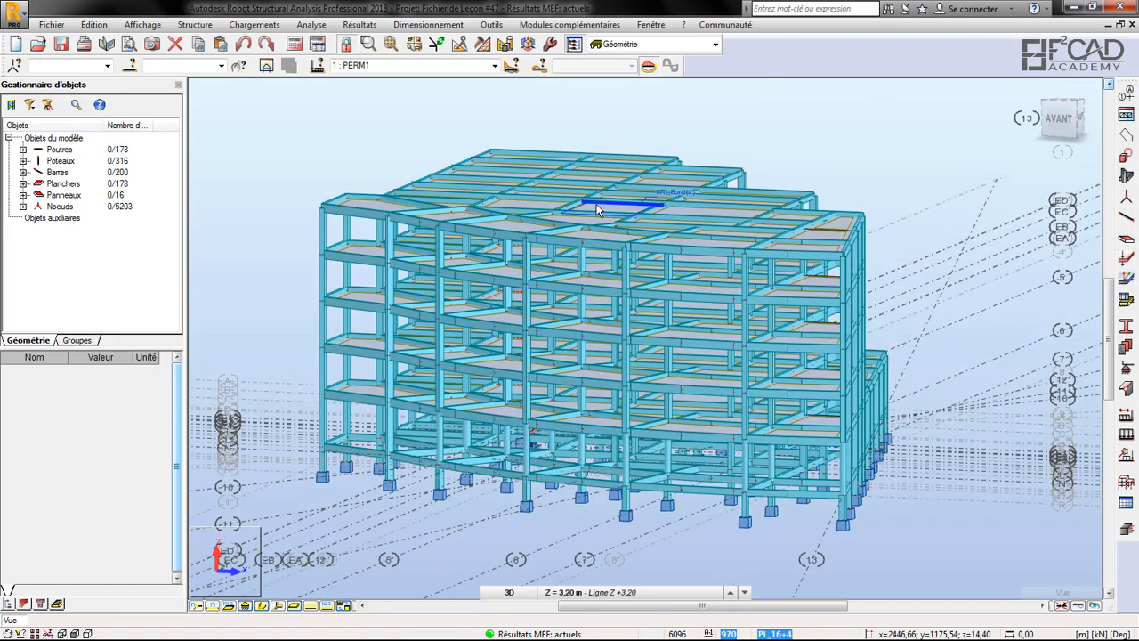
{"action": "left_click", "coordinate": [263, 606]}
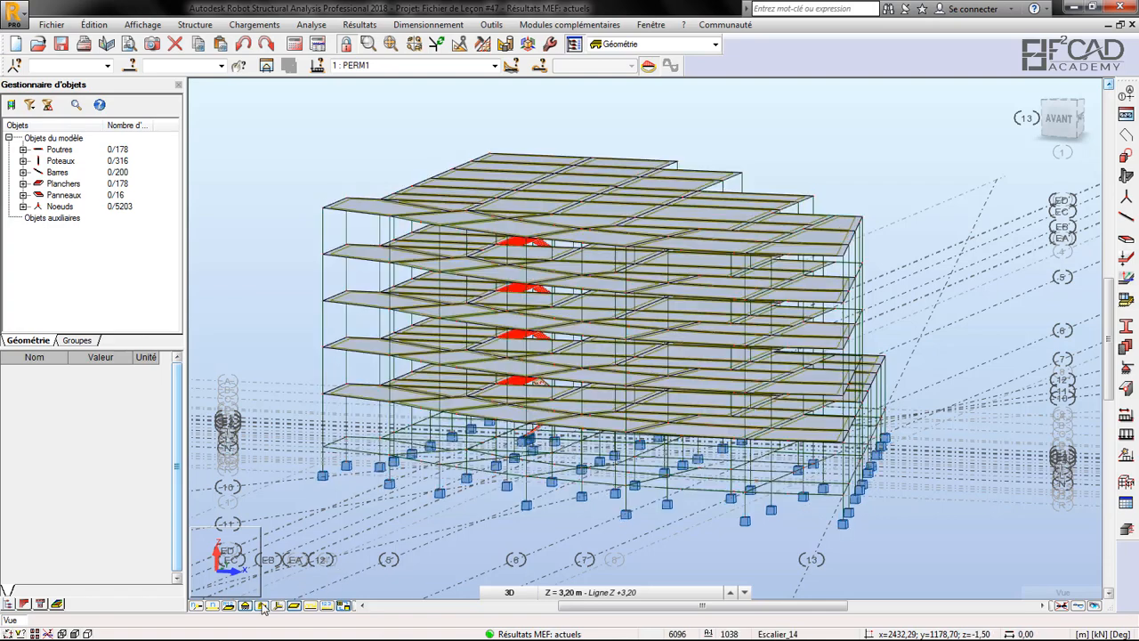
{"action": "left_click", "coordinate": [361, 25]}
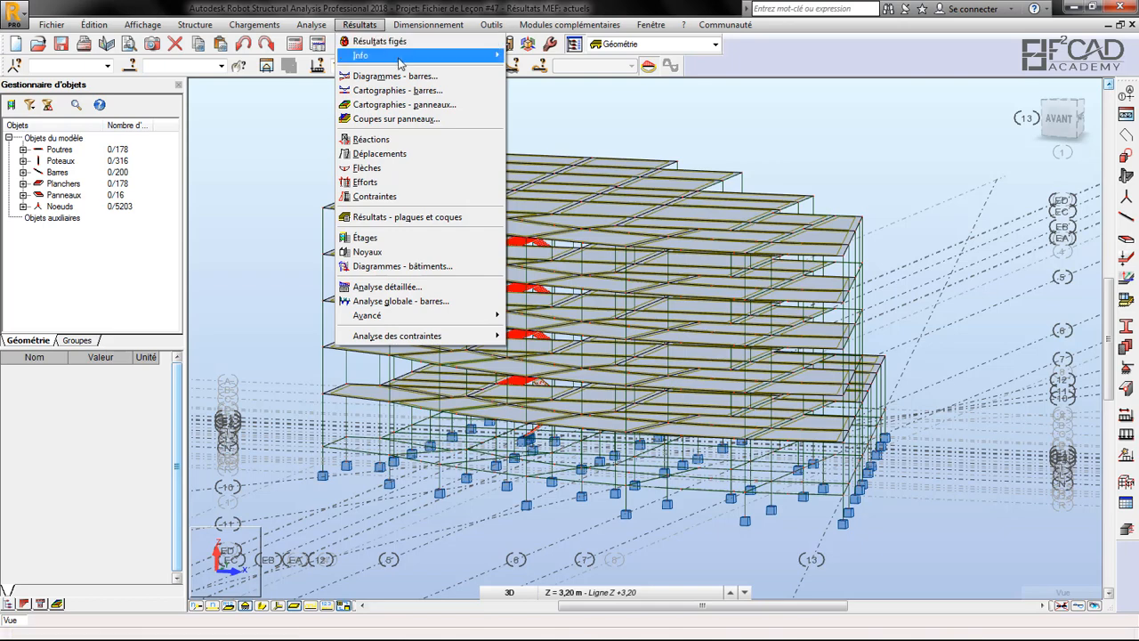
{"action": "left_click", "coordinate": [427, 91]}
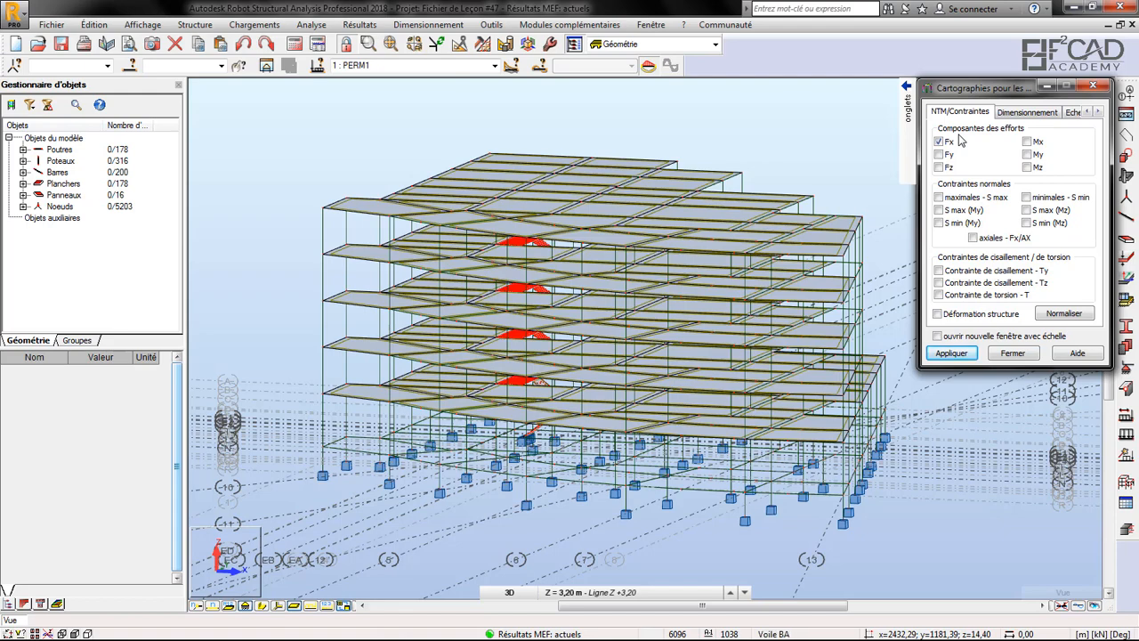
{"action": "left_click", "coordinate": [1080, 322]}
{"action": "left_click", "coordinate": [961, 355]}
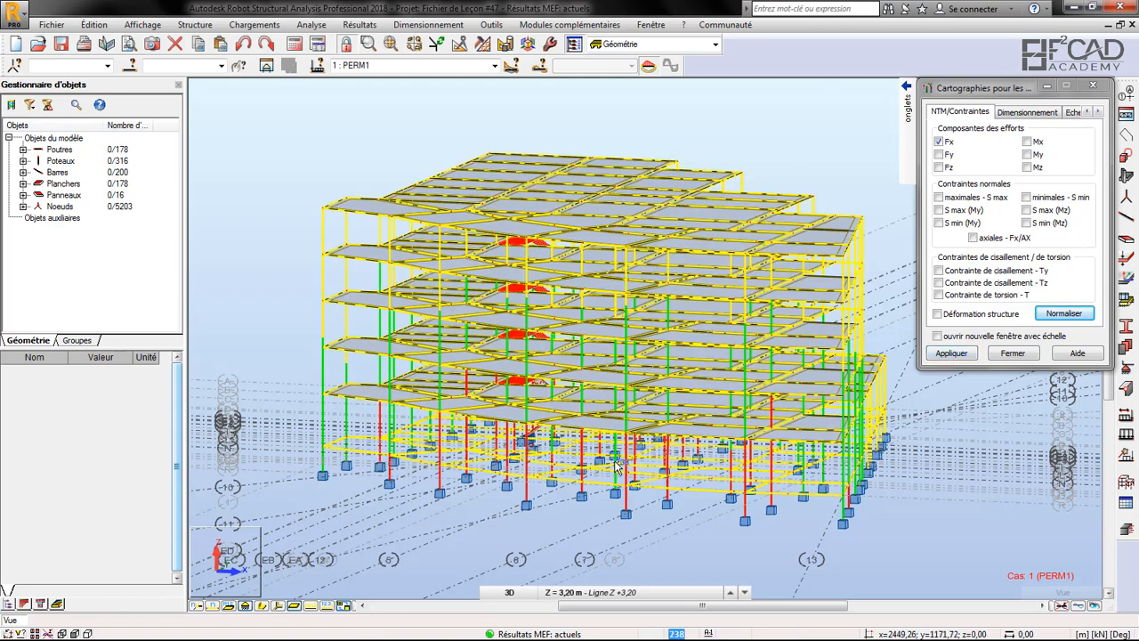
Examine the Fx map under PERM1 from several angles, comparing the colours of the lower-storey and upper-storey columns
{"action": "scroll", "coordinate": [456, 281], "scroll_direction": "up", "scroll_amount": 2}
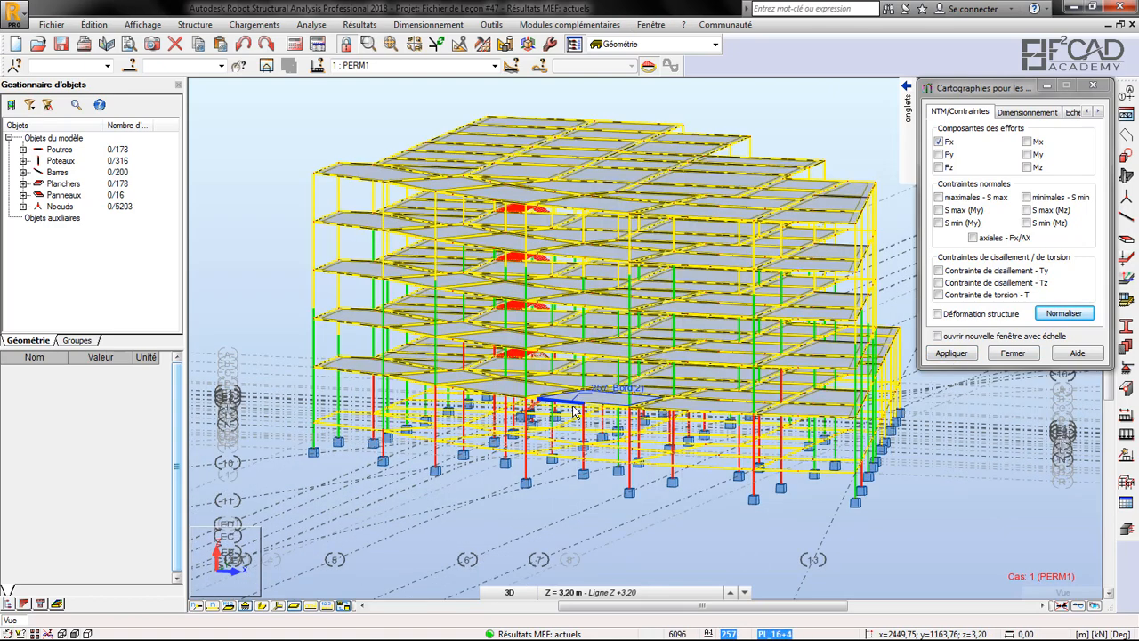
{"action": "scroll", "coordinate": [271, 188], "scroll_direction": "down", "scroll_amount": 1}
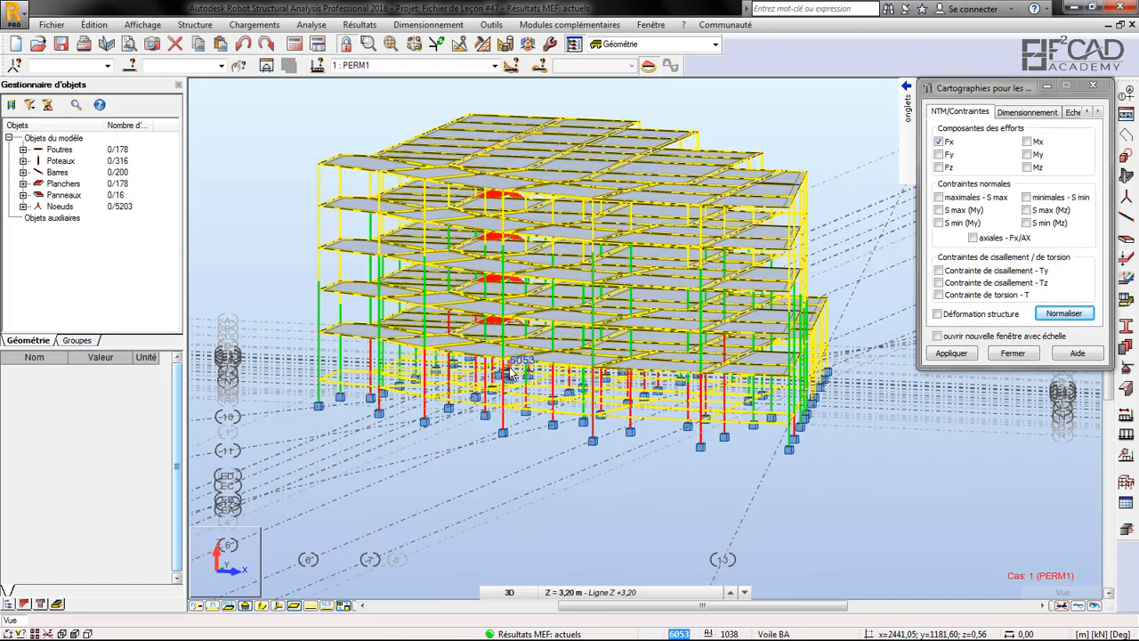
{"action": "right_click", "coordinate": [271, 188]}
{"action": "left_click", "coordinate": [223, 237]}
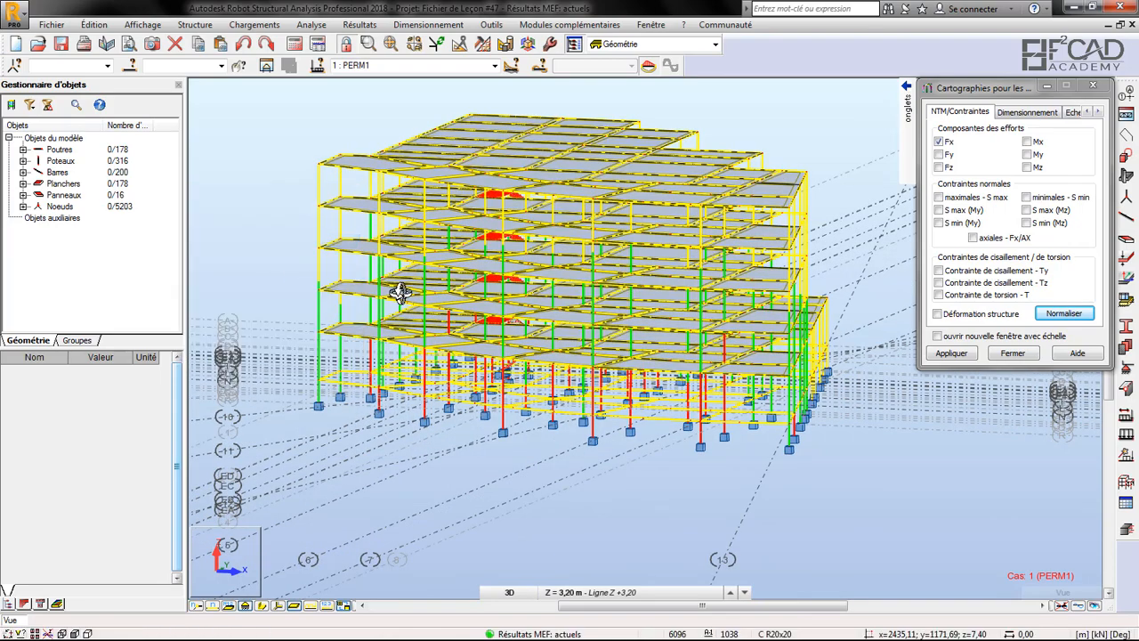
{"action": "left_click_drag", "start_coordinate": [400, 294], "coordinate": [510, 339]}
{"action": "left_click_drag", "start_coordinate": [544, 397], "coordinate": [485, 322]}
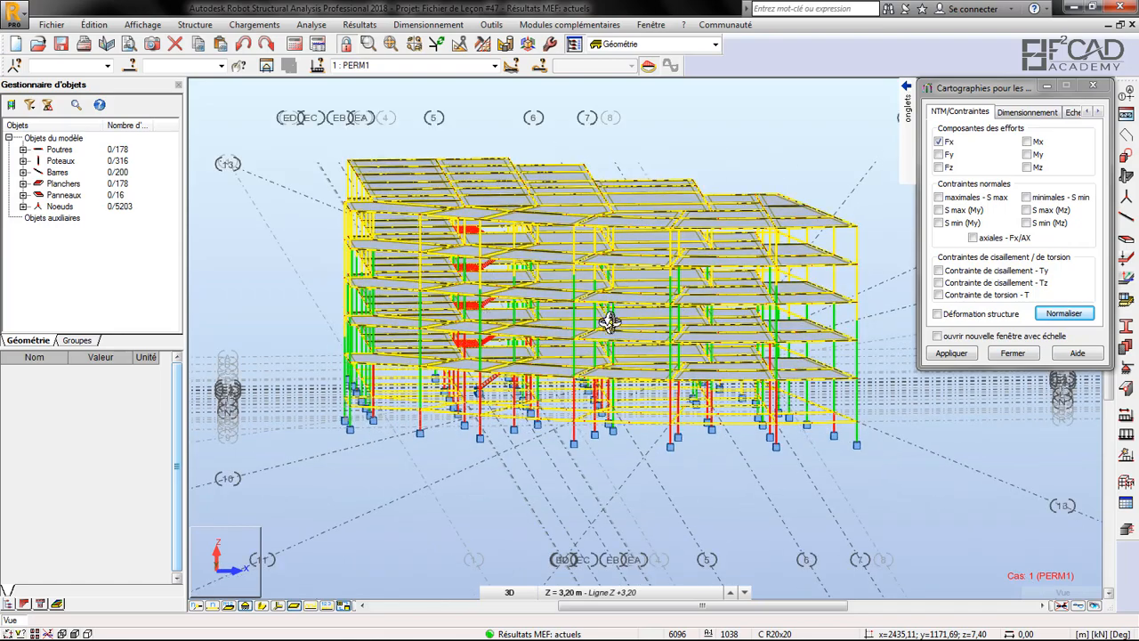
{"action": "left_click_drag", "start_coordinate": [609, 322], "coordinate": [632, 338]}
{"action": "scroll", "coordinate": [576, 404], "scroll_direction": "up", "scroll_amount": 3}
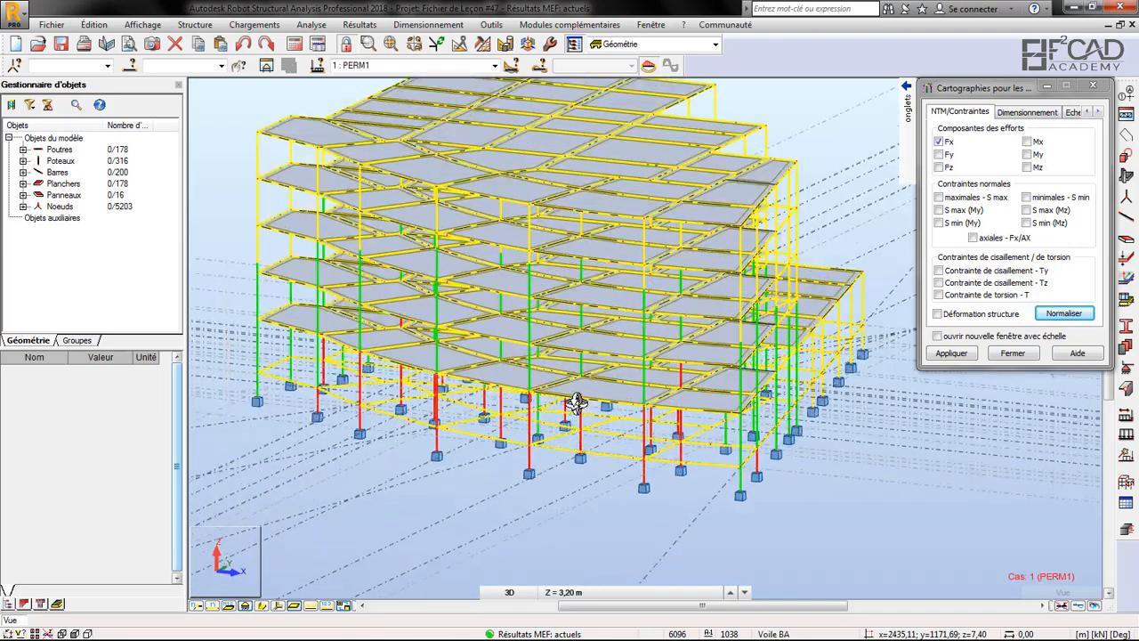
{"action": "scroll", "coordinate": [576, 402], "scroll_direction": "down", "scroll_amount": 2}
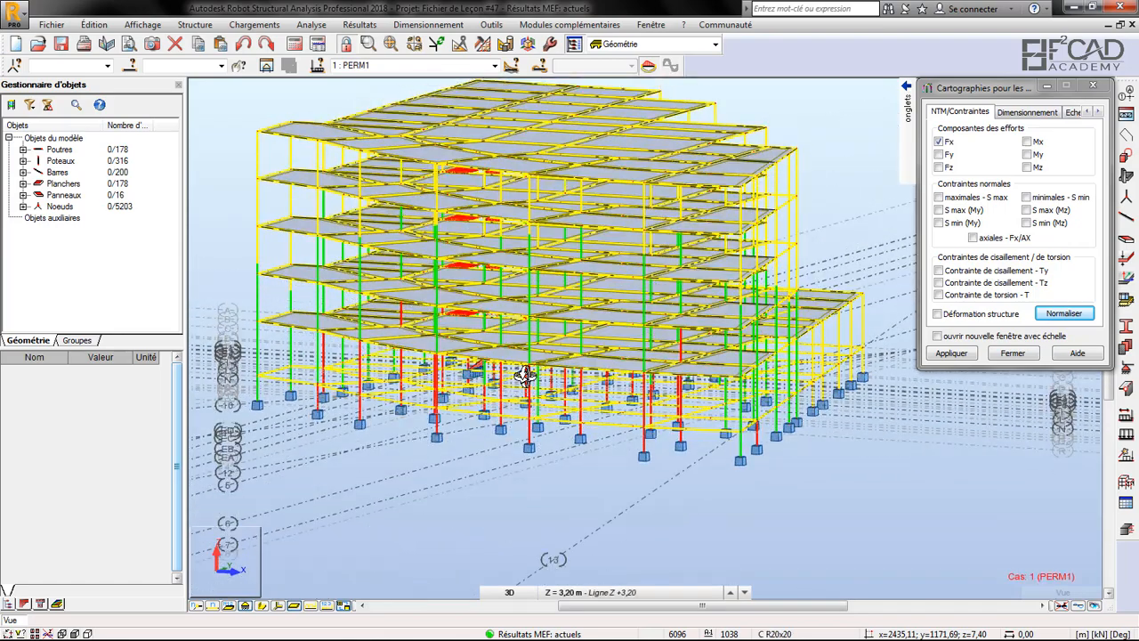
{"action": "mouse_move", "coordinate": [545, 308]}
{"action": "left_mouse_down"}
{"action": "mouse_move", "coordinate": [575, 279]}
{"action": "mouse_move", "coordinate": [555, 296]}
{"action": "left_mouse_up"}
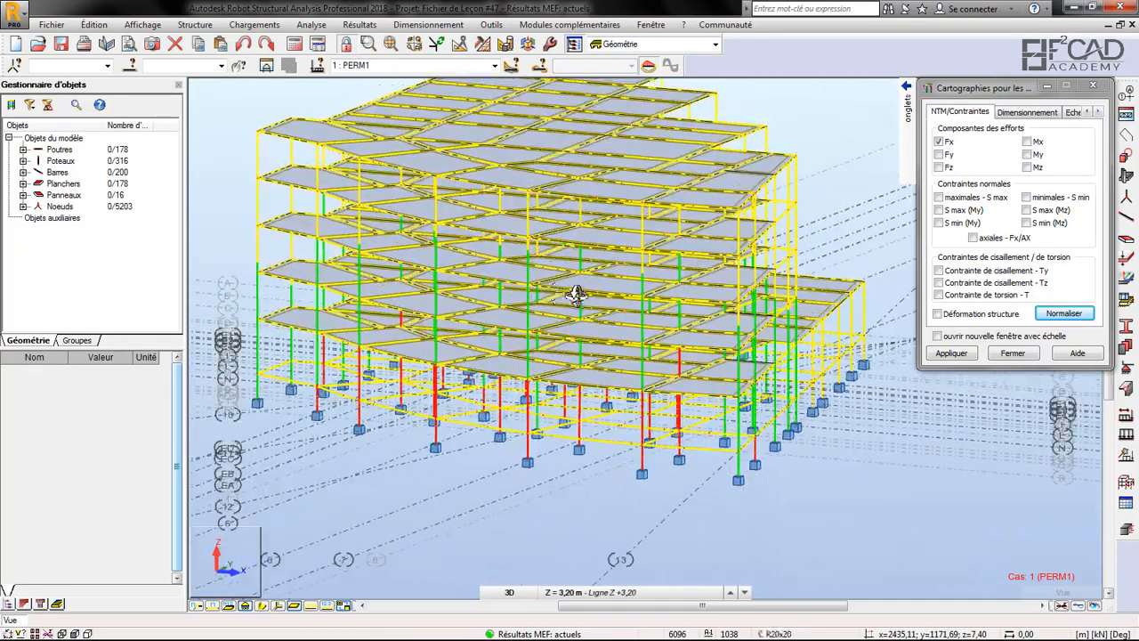
Show the bar map's Echelle settings and compare the colour interval limits with the columns around the building
{"action": "mouse_move", "coordinate": [906, 115]}
{"action": "left_click", "coordinate": [888, 156]}
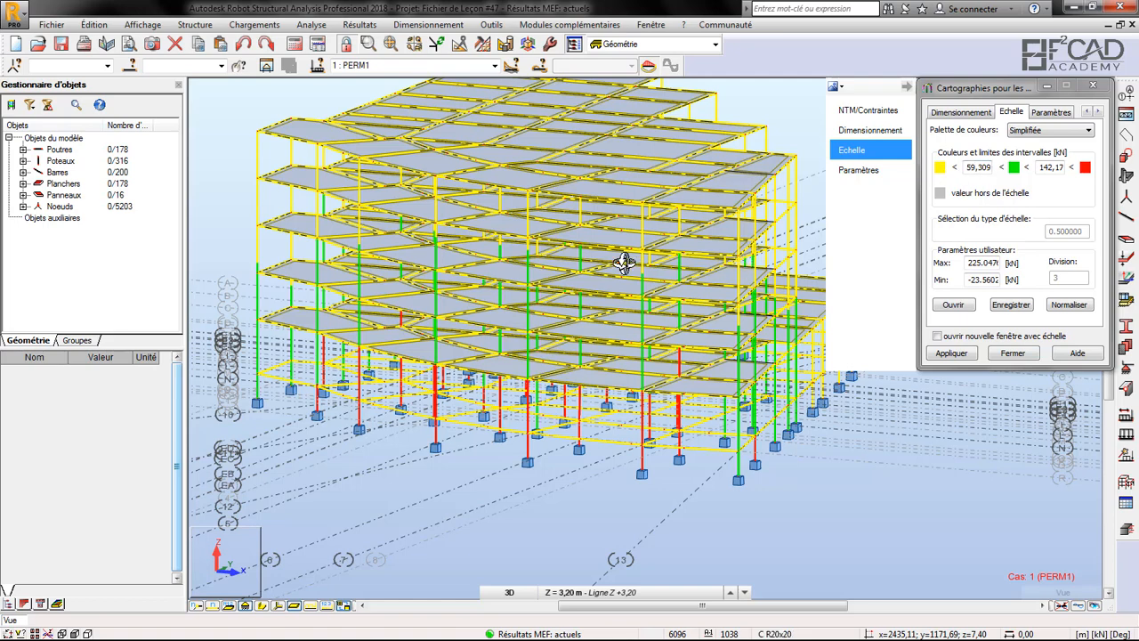
{"action": "middle_click_drag", "start_coordinate": [529, 258], "coordinate": [561, 309], "text": "shift"}
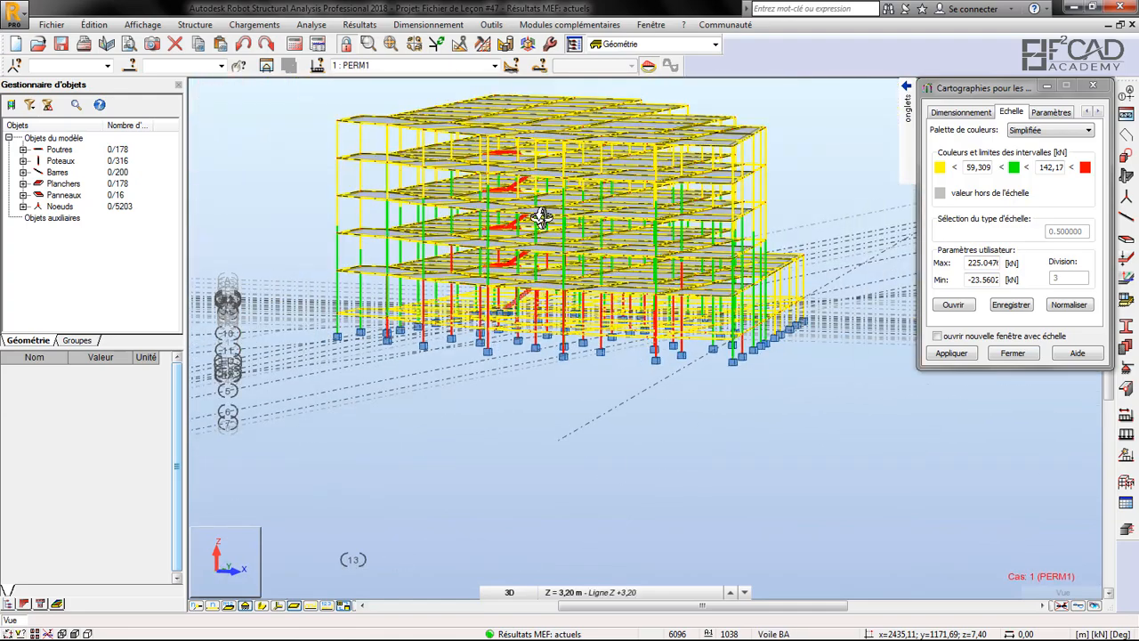
{"action": "scroll", "coordinate": [649, 150], "scroll_direction": "up", "scroll_amount": 2}
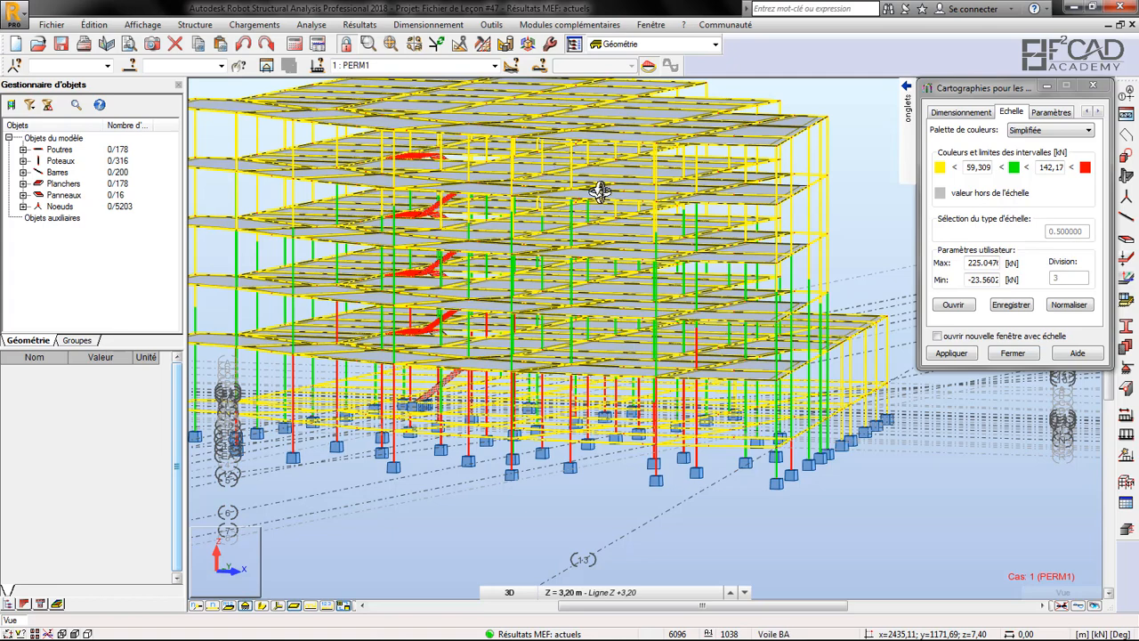
{"action": "scroll", "coordinate": [560, 182], "scroll_direction": "down", "scroll_amount": 2}
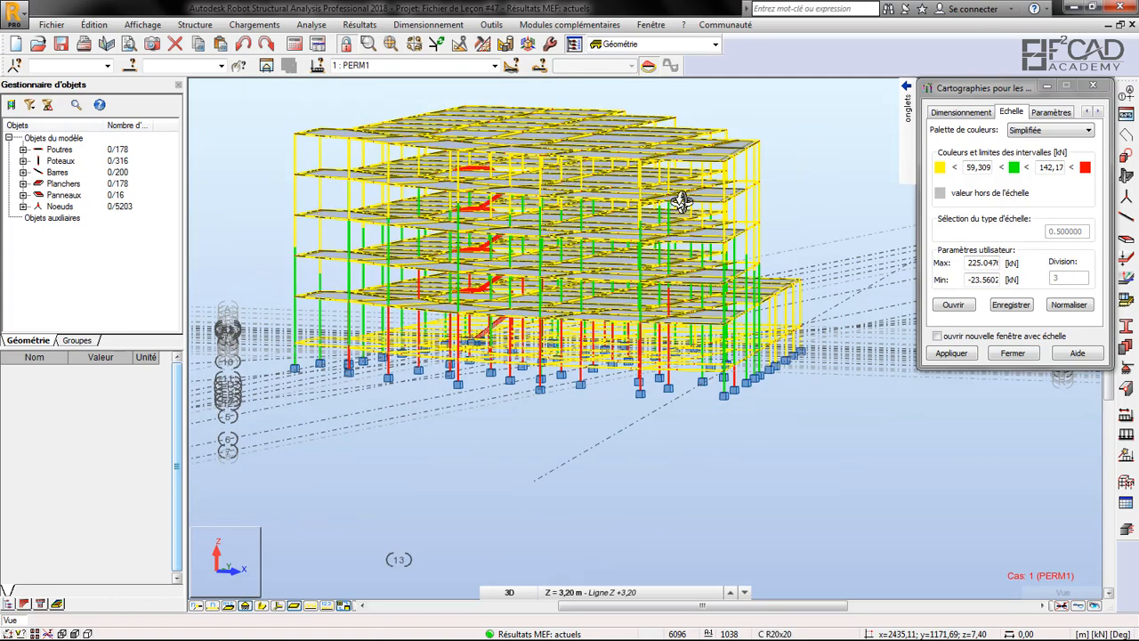
{"action": "middle_click_drag", "start_coordinate": [771, 178], "coordinate": [638, 173], "text": "shift"}
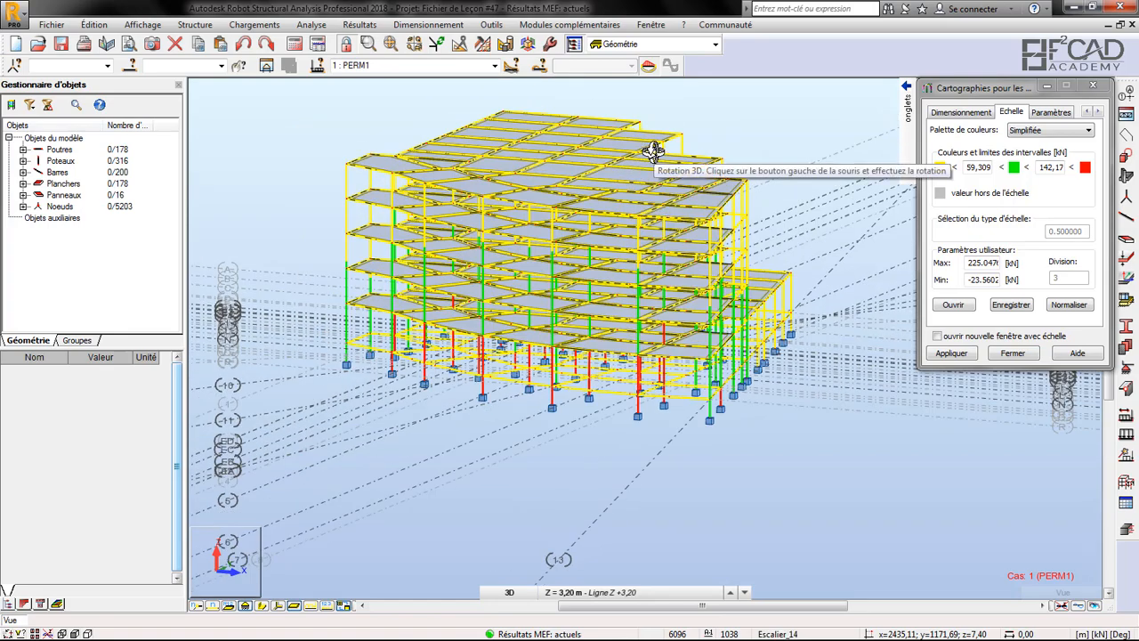
Switch the load case to 4 : COMB1, normalise the Fx map's scale, apply it and inspect the columns
{"action": "left_click", "coordinate": [494, 66]}
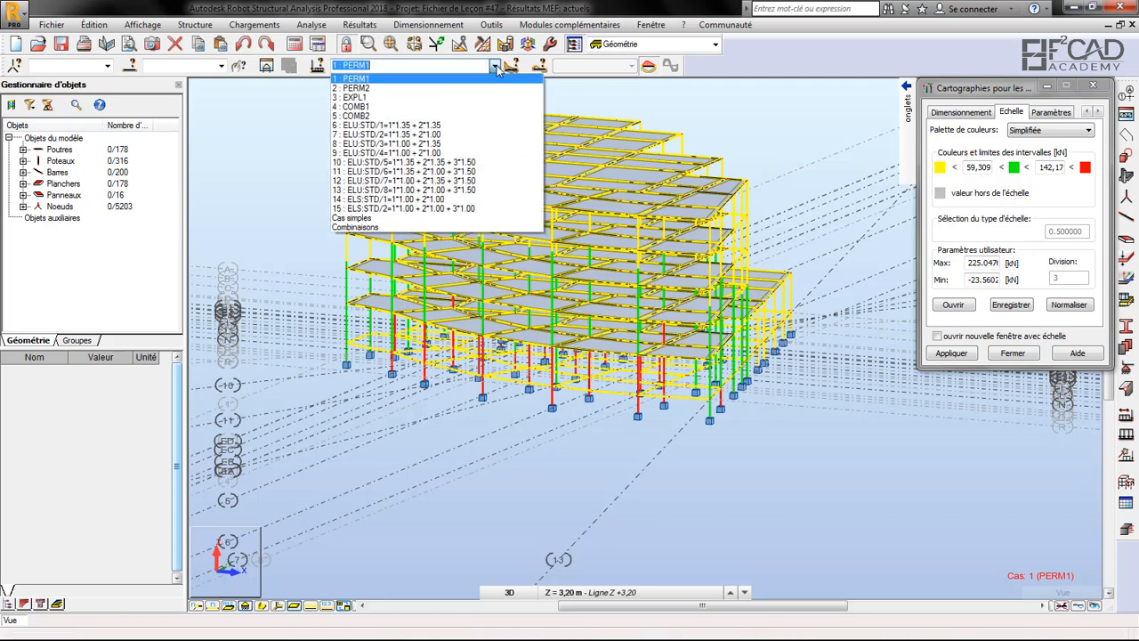
{"action": "left_click", "coordinate": [385, 106]}
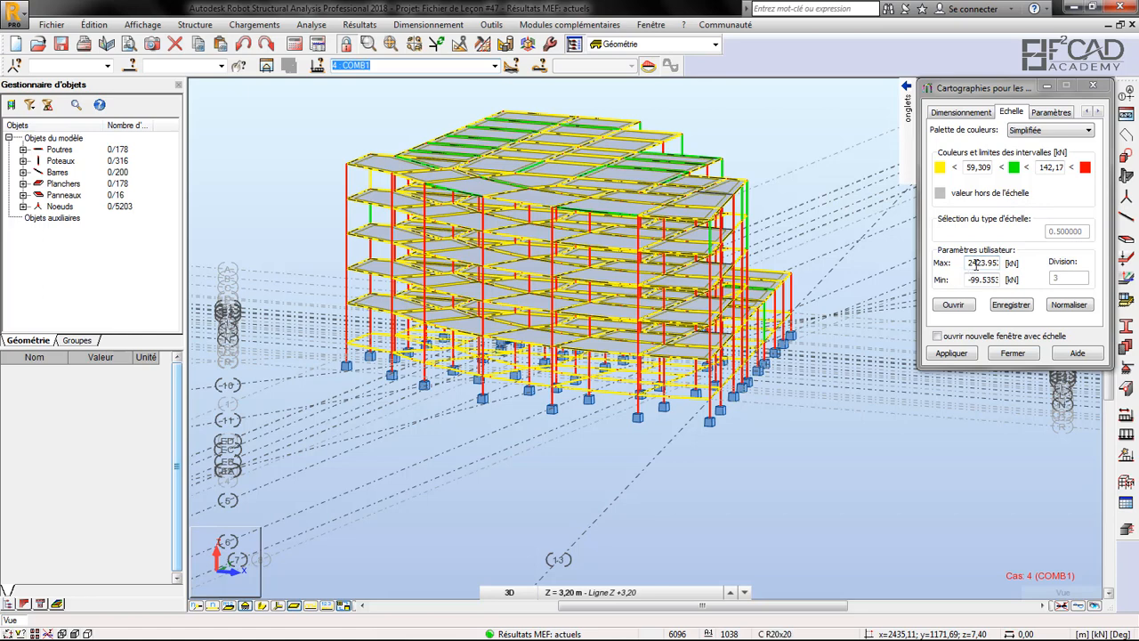
{"action": "left_click", "coordinate": [1078, 305]}
{"action": "left_click", "coordinate": [946, 354]}
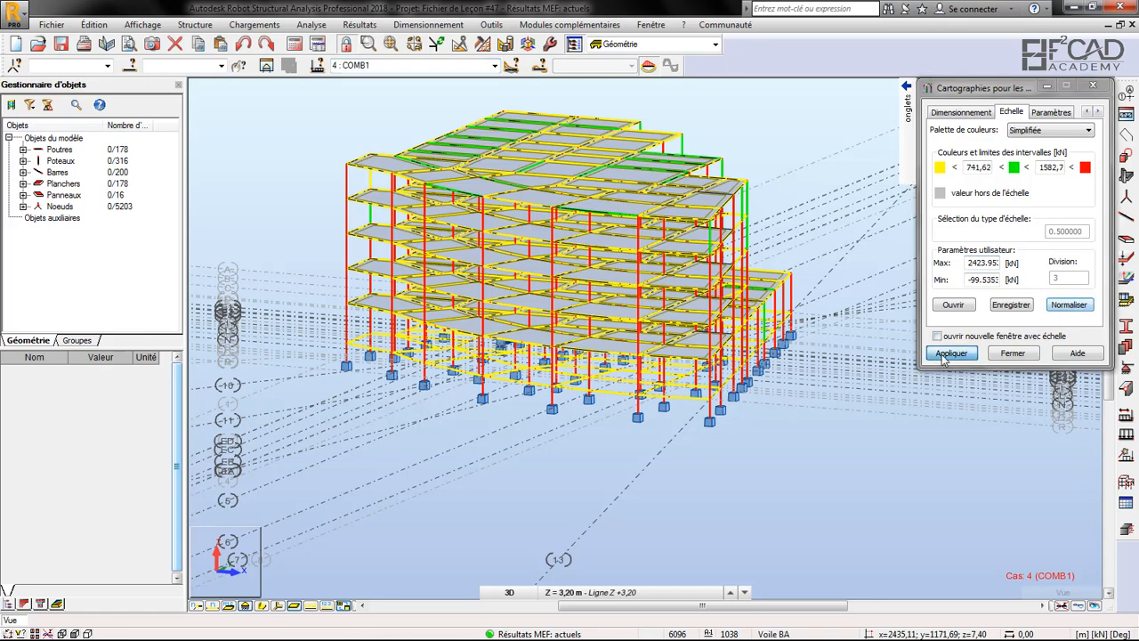
{"action": "middle_click_drag", "start_coordinate": [750, 262], "coordinate": [574, 306], "text": "shift"}
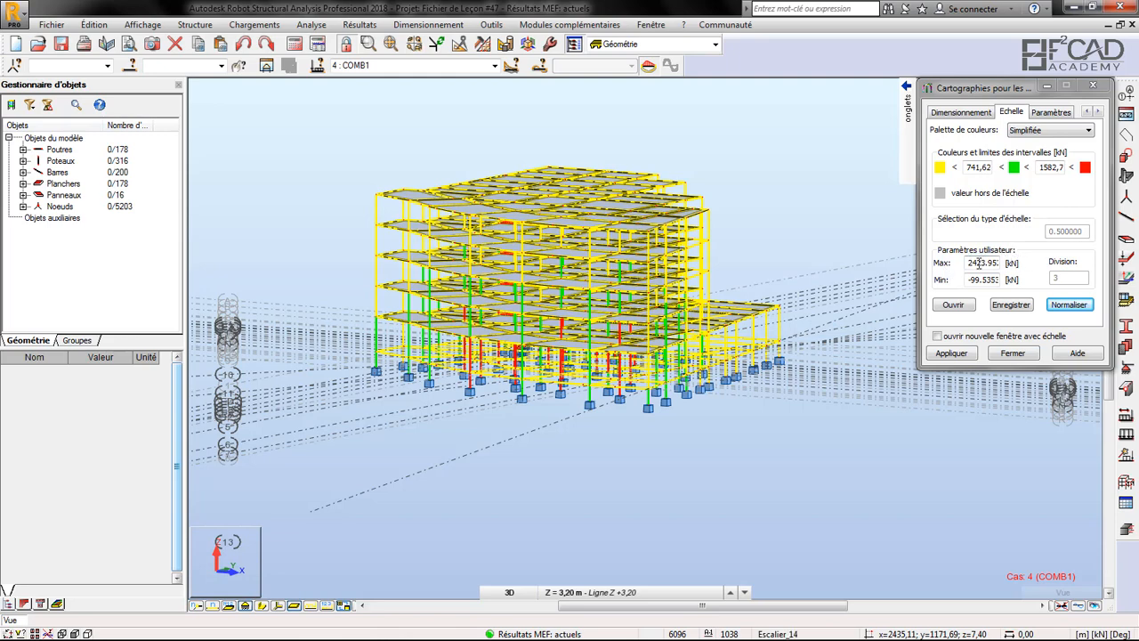
{"action": "left_click_drag", "start_coordinate": [620, 243], "coordinate": [621, 244]}
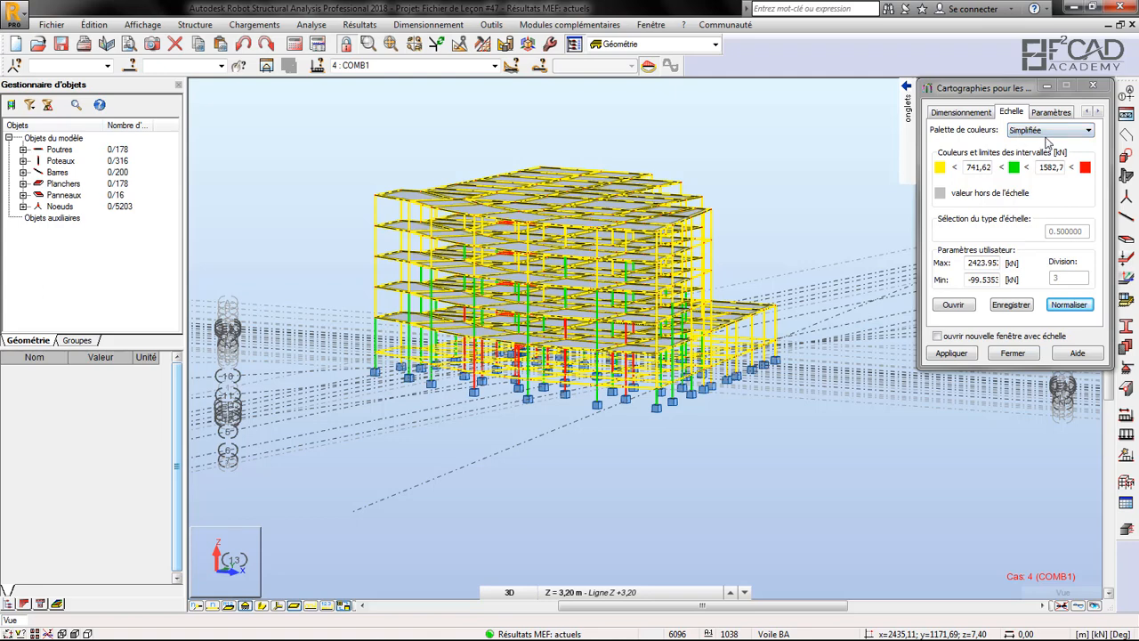
Change the bar map's colour palette to Standard, normalise the scale and apply it to the model
{"action": "left_click", "coordinate": [1051, 134]}
{"action": "left_click", "coordinate": [1034, 161]}
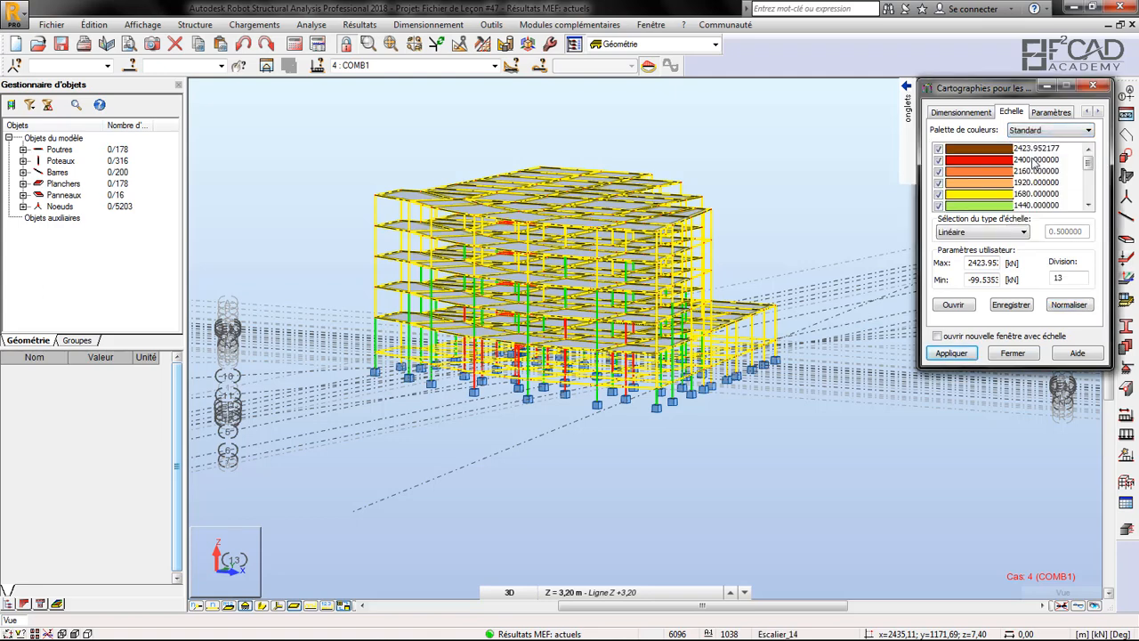
{"action": "left_click", "coordinate": [1067, 304]}
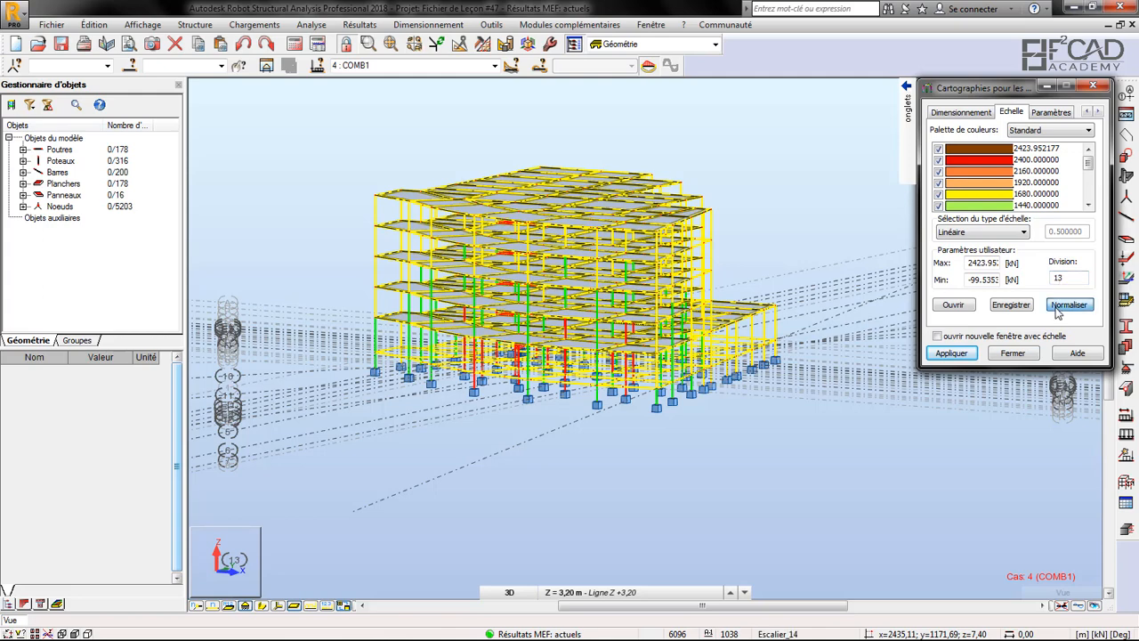
{"action": "left_click", "coordinate": [949, 353]}
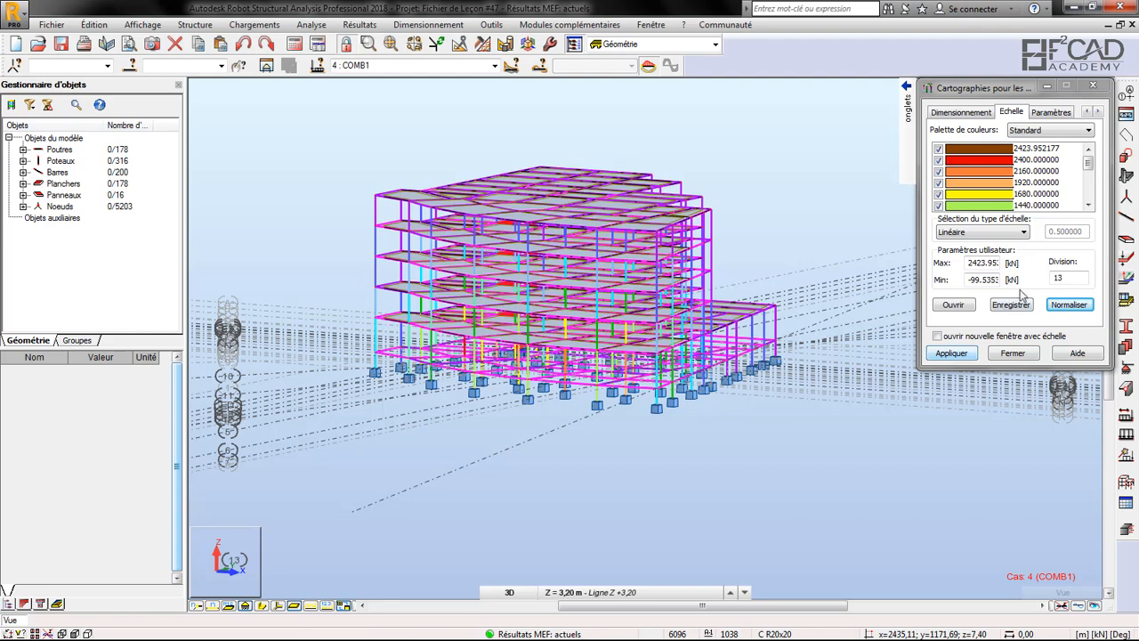
Set the colour scale to 6 divisions, normalise and apply it, and inspect the recoloured Fx map around the building
{"action": "left_click", "coordinate": [1076, 277]}
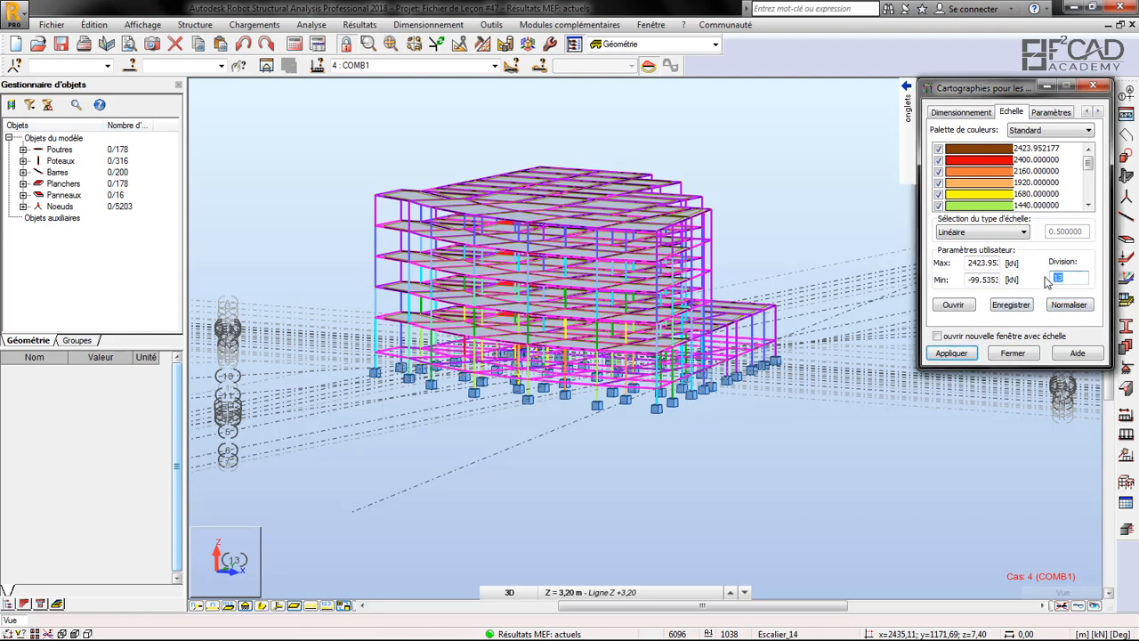
{"action": "type", "text": "6"}
{"action": "left_click", "coordinate": [1068, 305]}
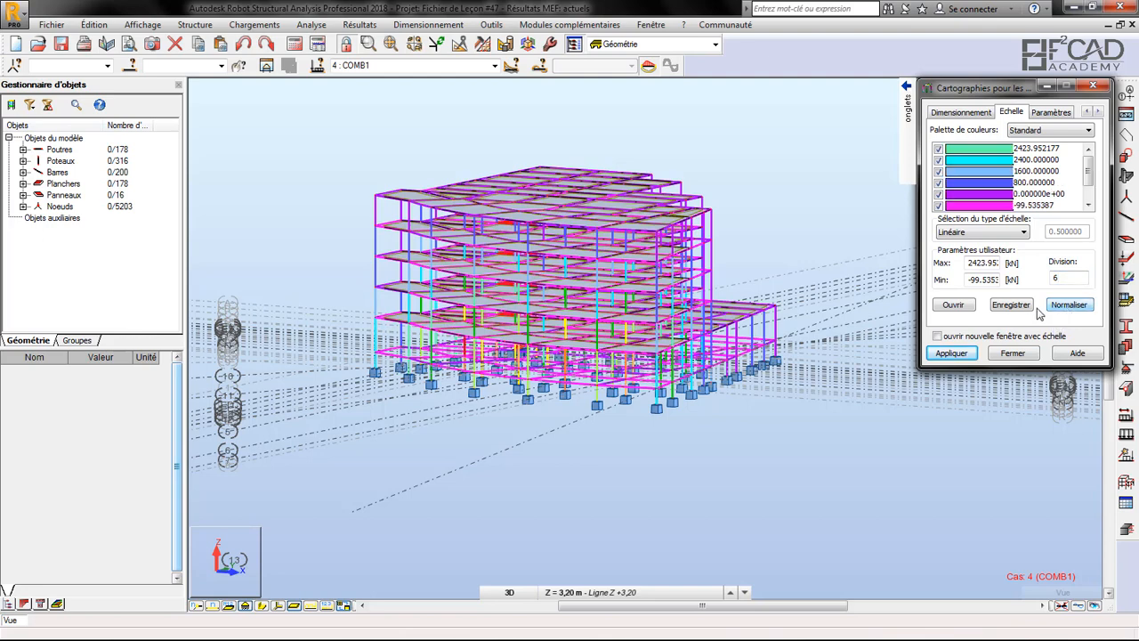
{"action": "left_click", "coordinate": [959, 359]}
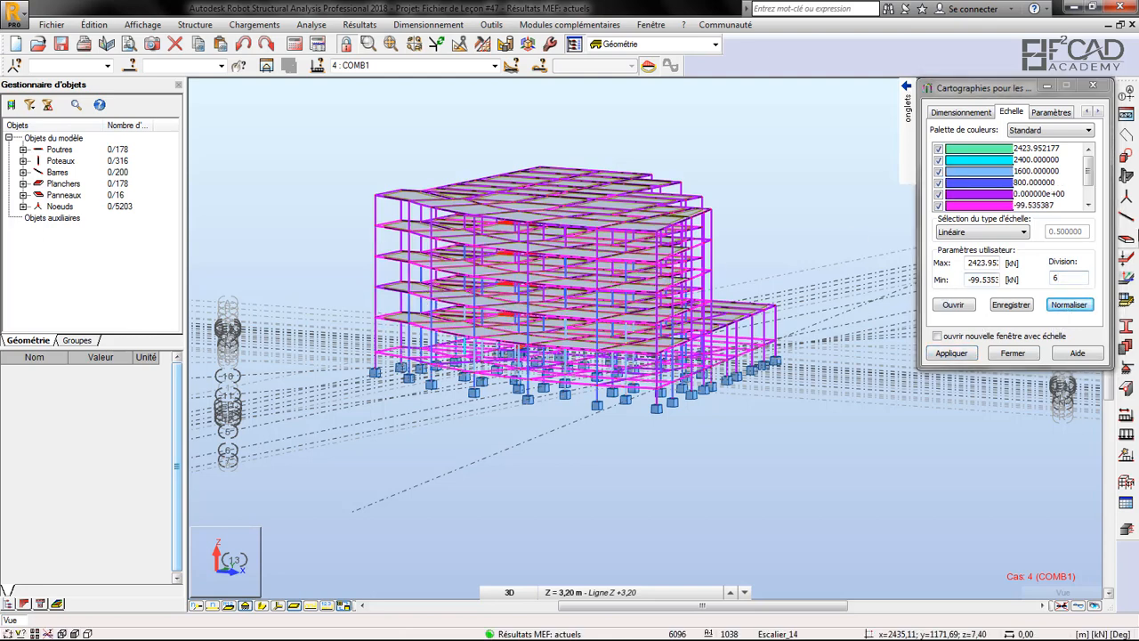
{"action": "left_click_drag", "start_coordinate": [600, 265], "coordinate": [534, 262]}
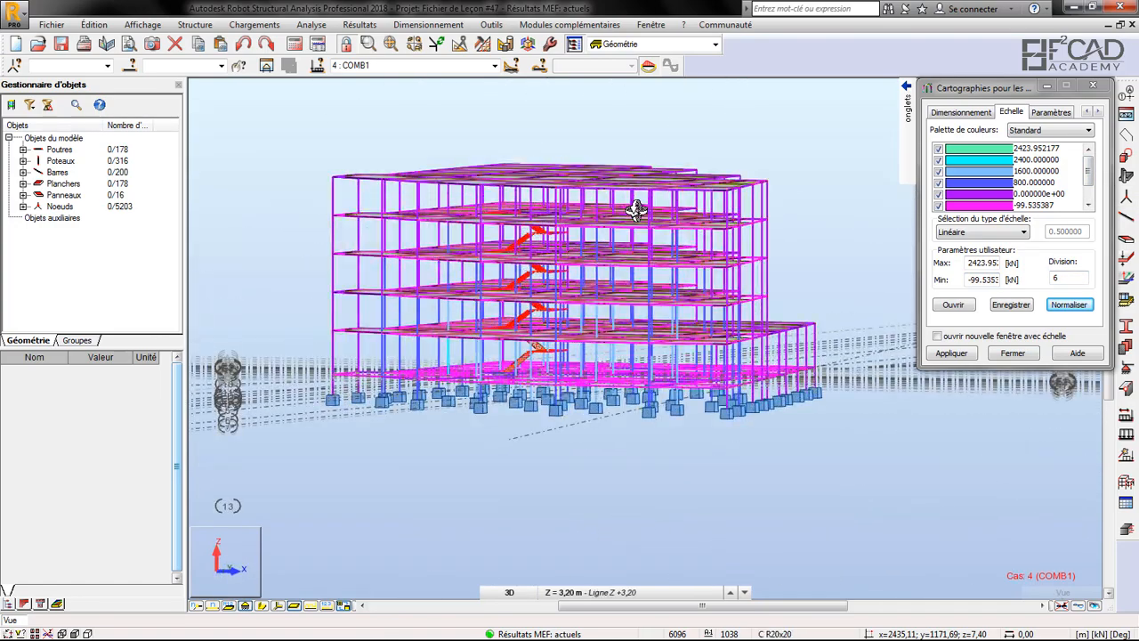
{"action": "left_click_drag", "start_coordinate": [635, 210], "coordinate": [633, 216]}
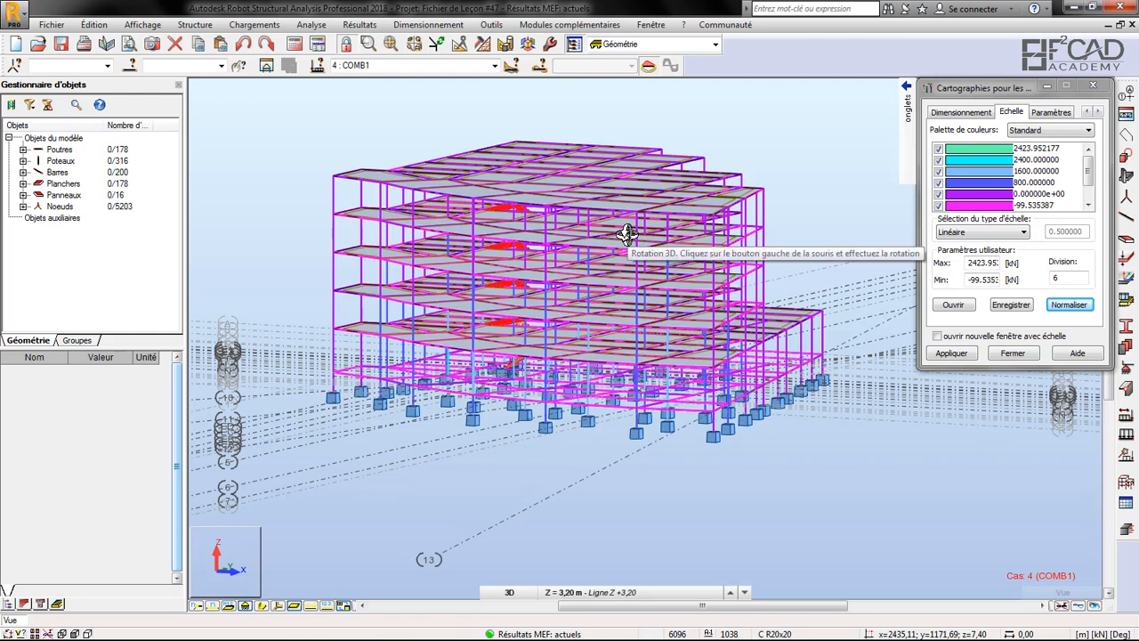
Set the map's colours to dark red for the 2423.952177 limit and red for the 2400 limit
{"action": "double_click", "coordinate": [979, 152]}
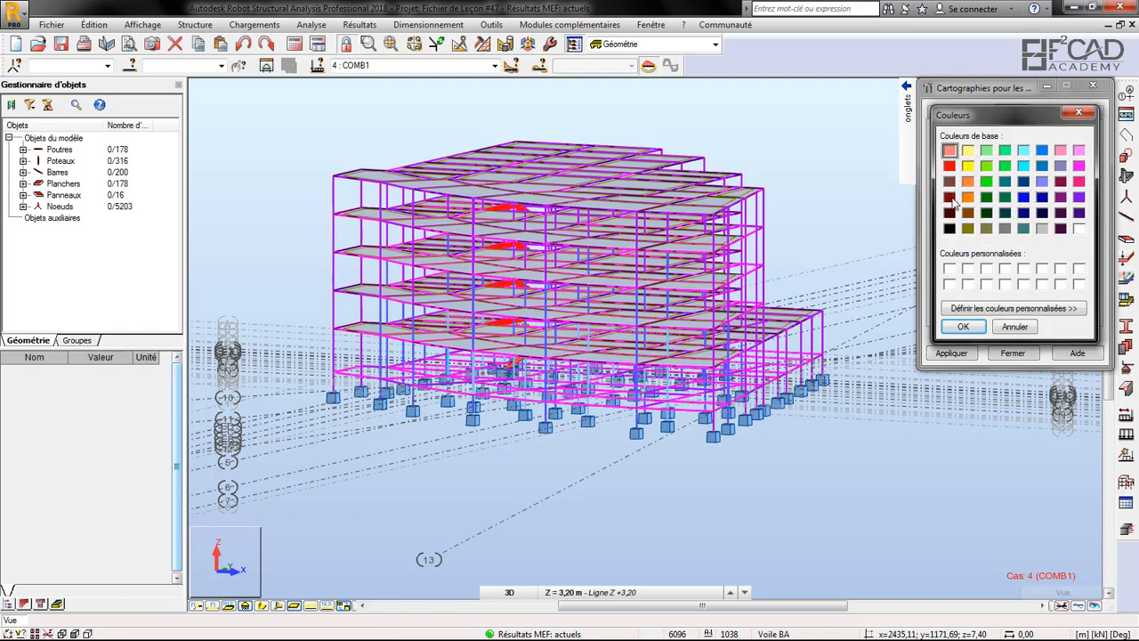
{"action": "left_click", "coordinate": [951, 198]}
{"action": "left_click", "coordinate": [963, 326]}
{"action": "left_click", "coordinate": [986, 162]}
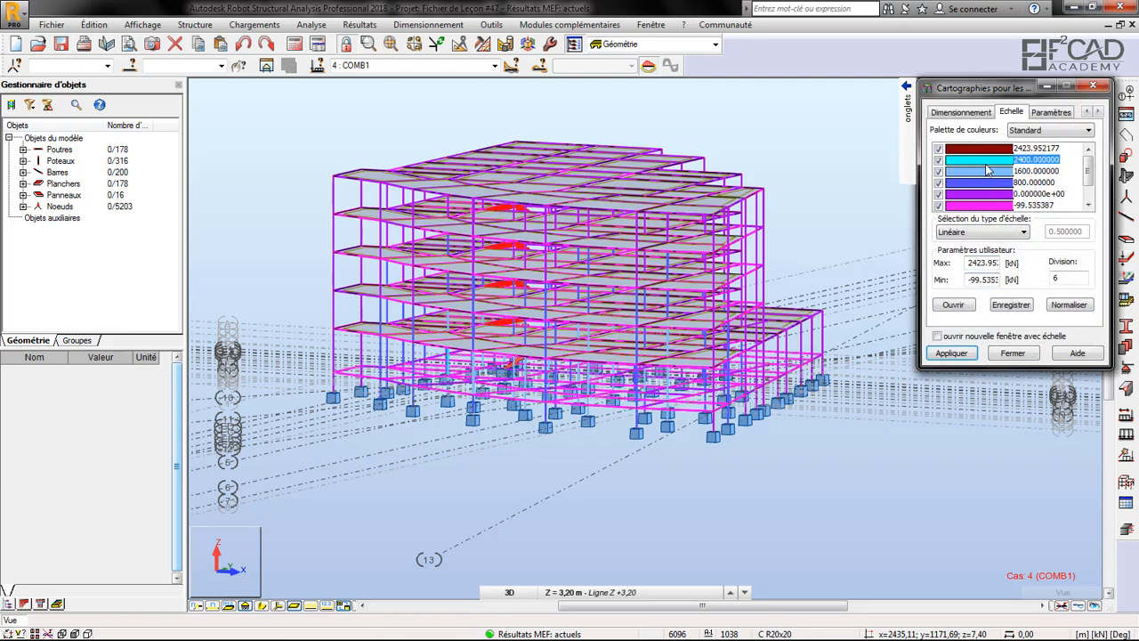
{"action": "double_click", "coordinate": [986, 166]}
{"action": "left_click", "coordinate": [950, 165]}
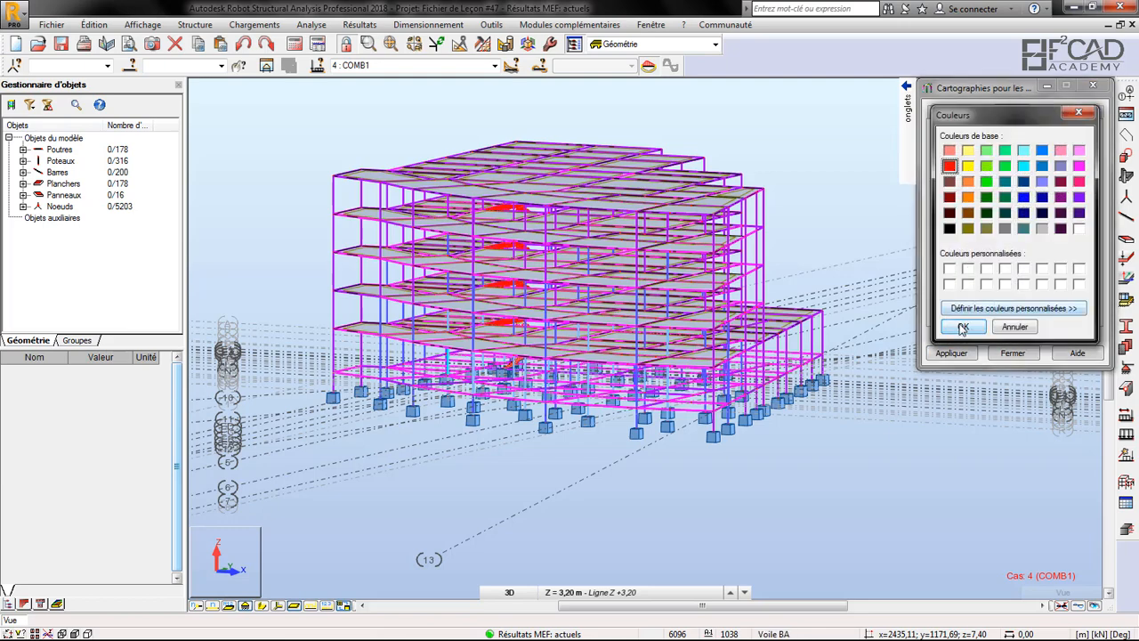
{"action": "left_click", "coordinate": [963, 326]}
Set the map's colours to blue for the 1600 limit and yellow for the 800 limit
{"action": "double_click", "coordinate": [987, 177]}
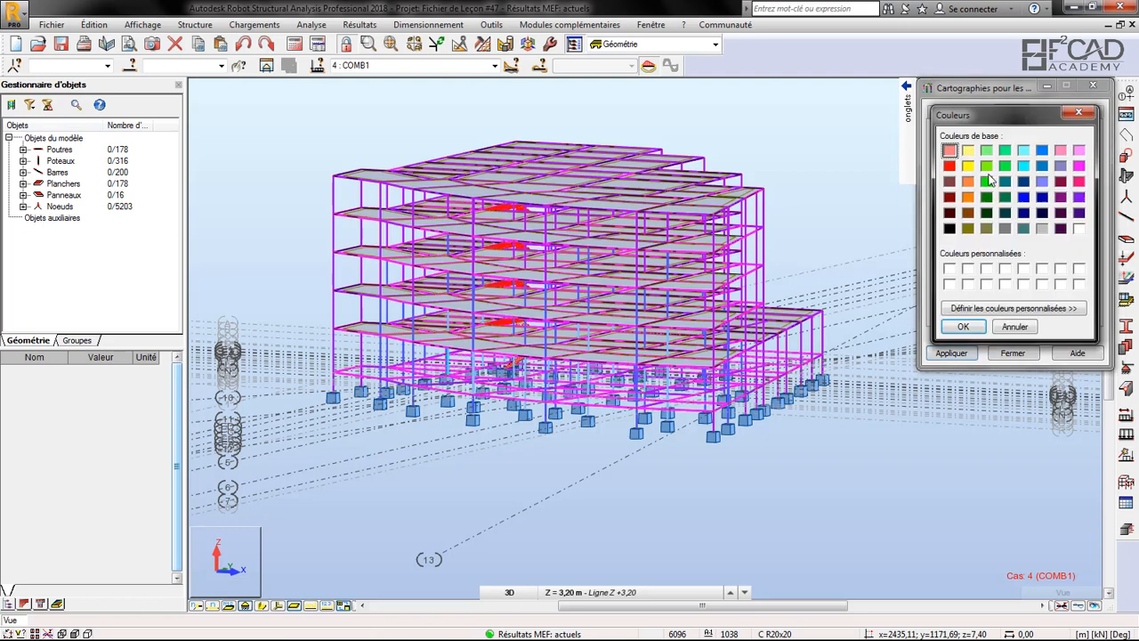
{"action": "left_click", "coordinate": [1023, 197]}
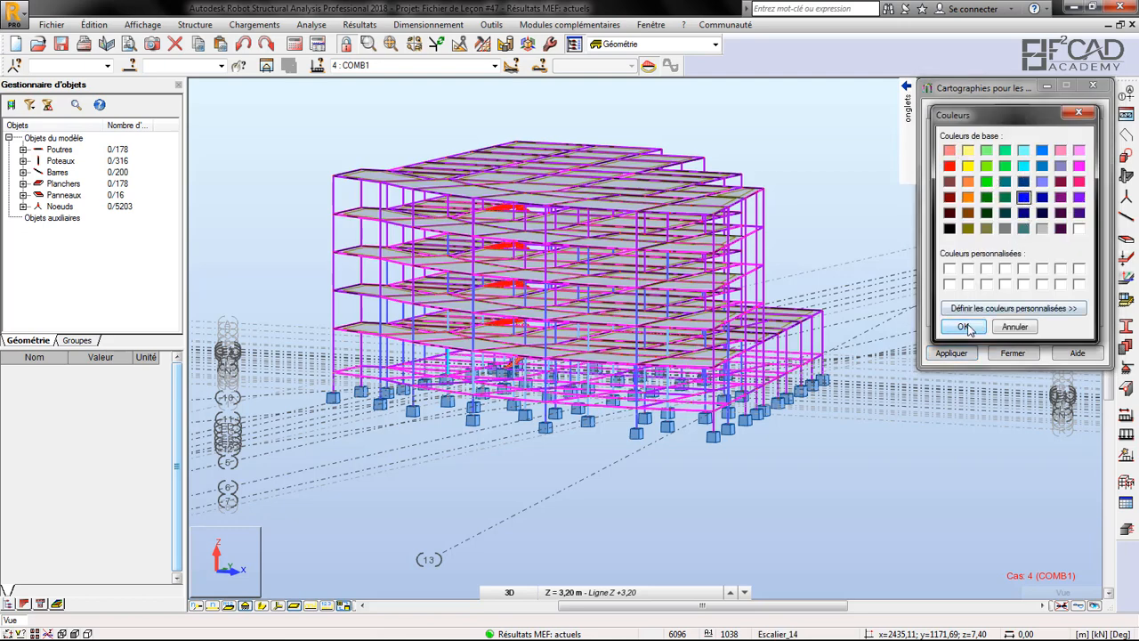
{"action": "left_click", "coordinate": [962, 326]}
{"action": "double_click", "coordinate": [995, 182]}
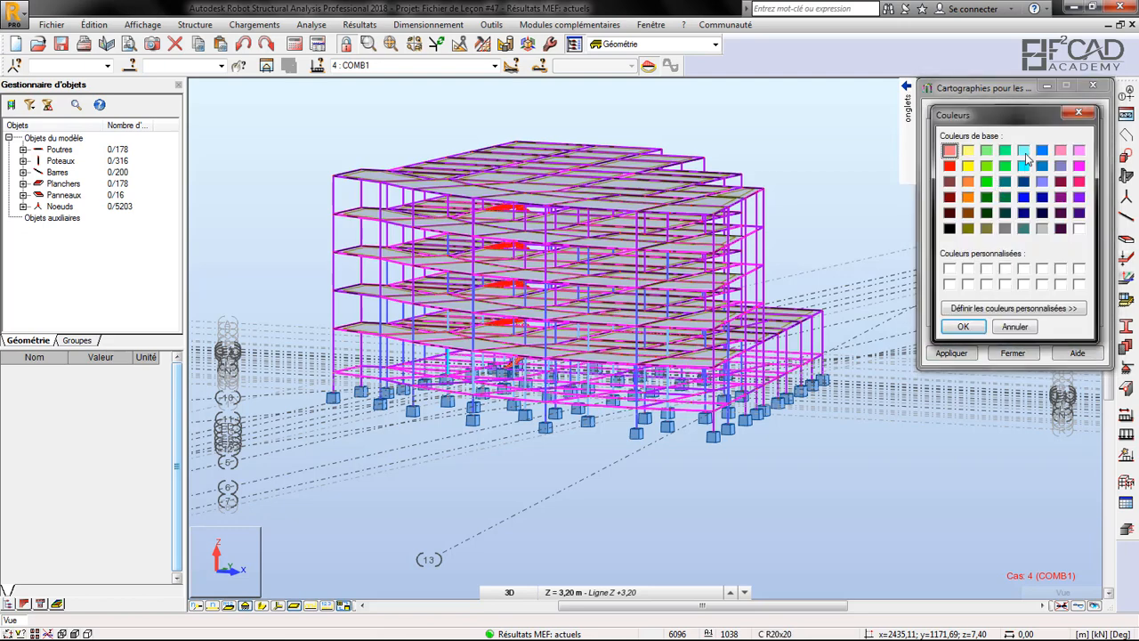
{"action": "left_click", "coordinate": [969, 166]}
{"action": "left_click", "coordinate": [963, 326]}
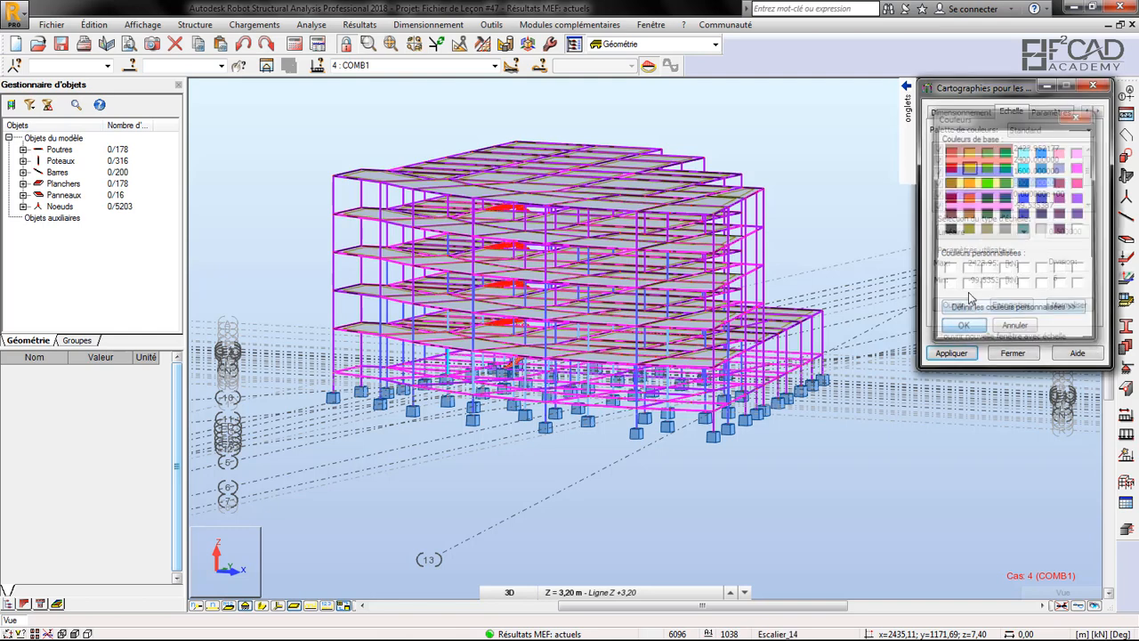
Give the zero limit a light cyan colour, then normalise the scale and apply the customised colours to the model
{"action": "double_click", "coordinate": [998, 195]}
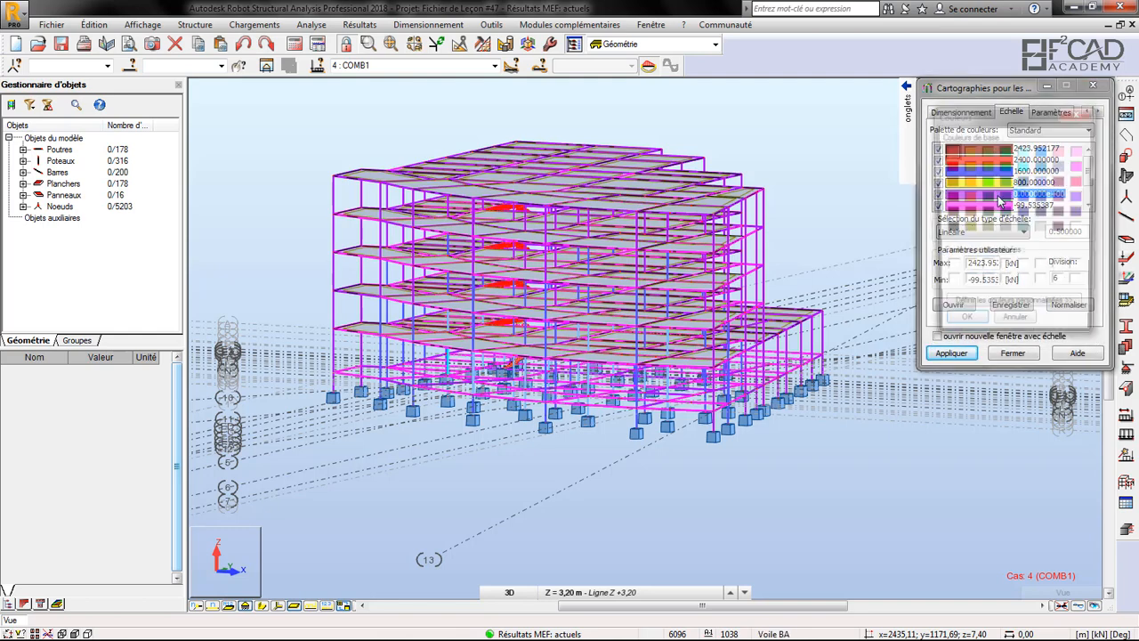
{"action": "left_click", "coordinate": [1023, 151]}
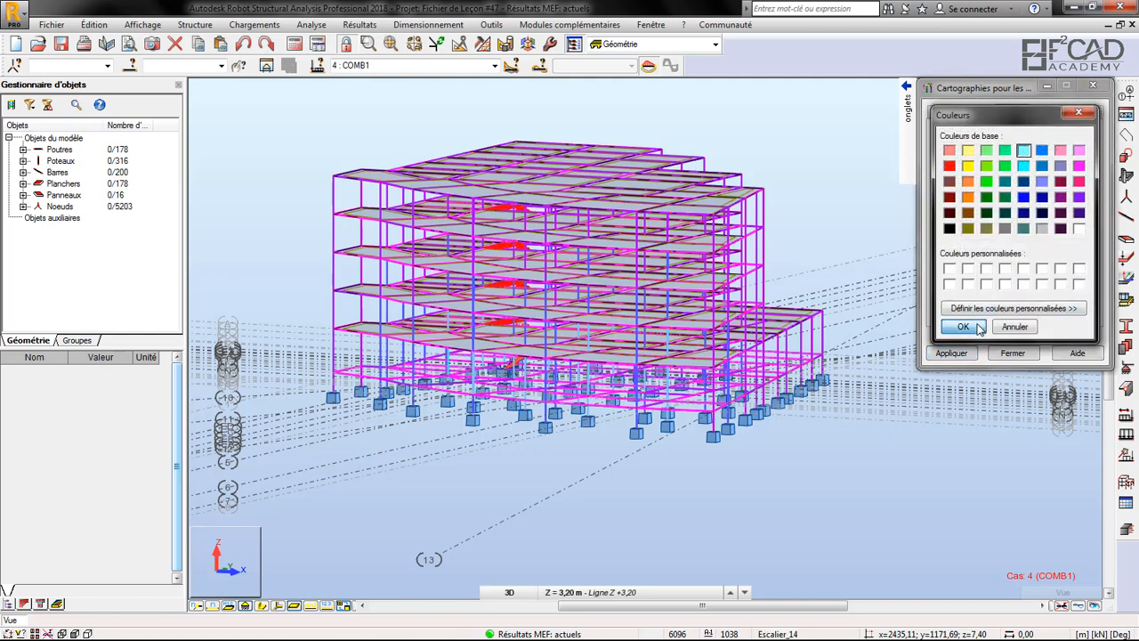
{"action": "left_click", "coordinate": [963, 325]}
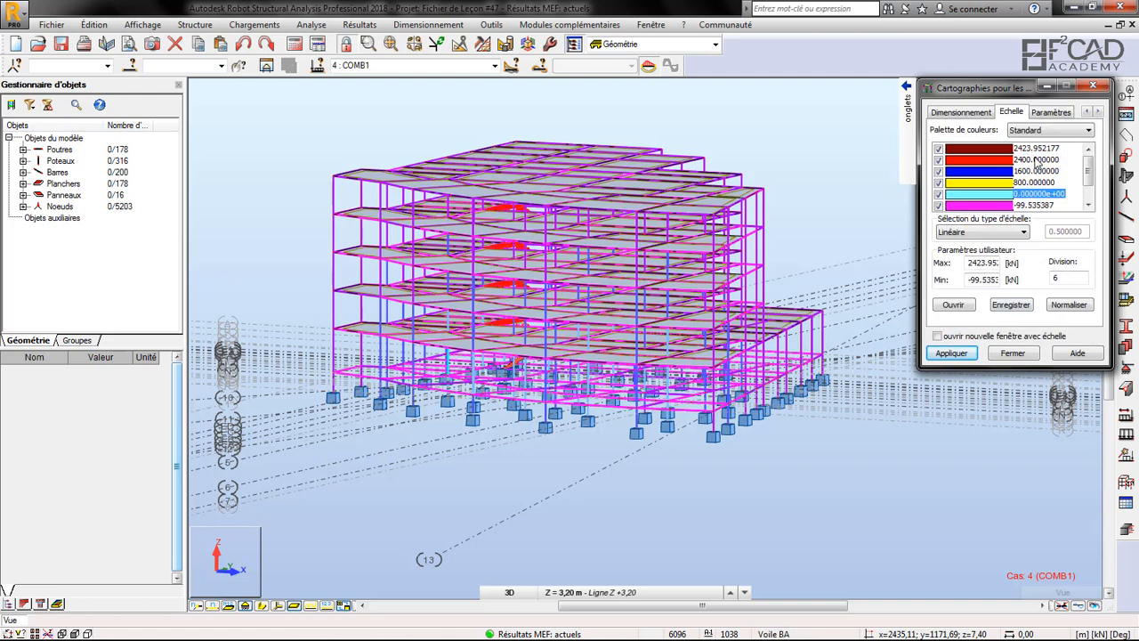
{"action": "mouse_move", "coordinate": [1088, 170]}
{"action": "left_mouse_down"}
{"action": "mouse_move", "coordinate": [1097, 181]}
{"action": "mouse_move", "coordinate": [1098, 167]}
{"action": "left_mouse_up"}
{"action": "left_click", "coordinate": [1070, 308]}
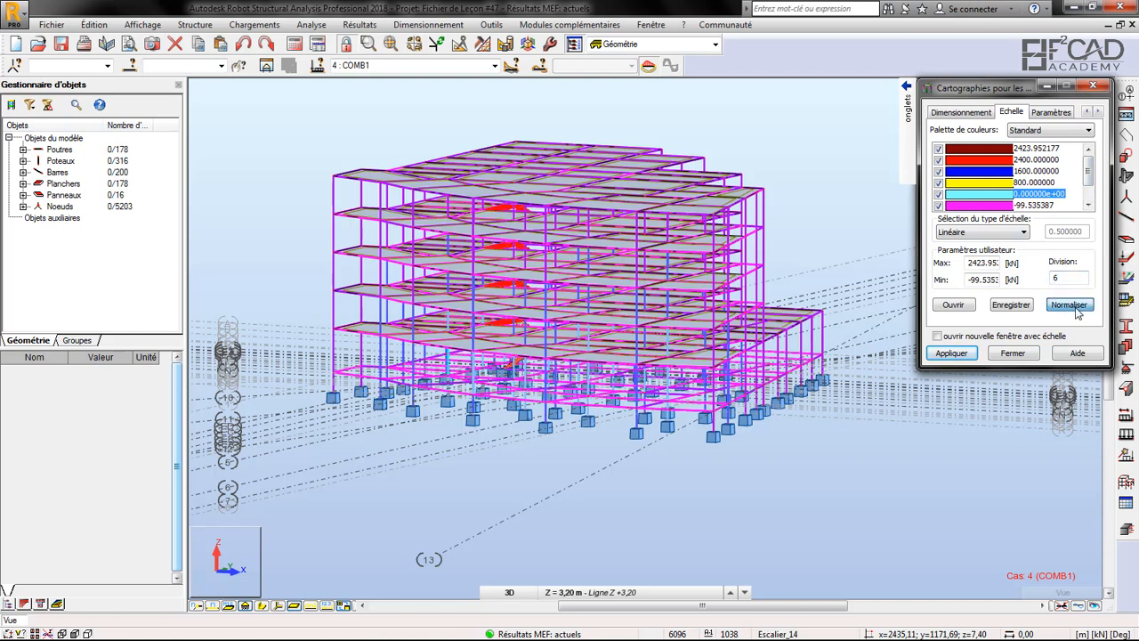
{"action": "left_click", "coordinate": [963, 357]}
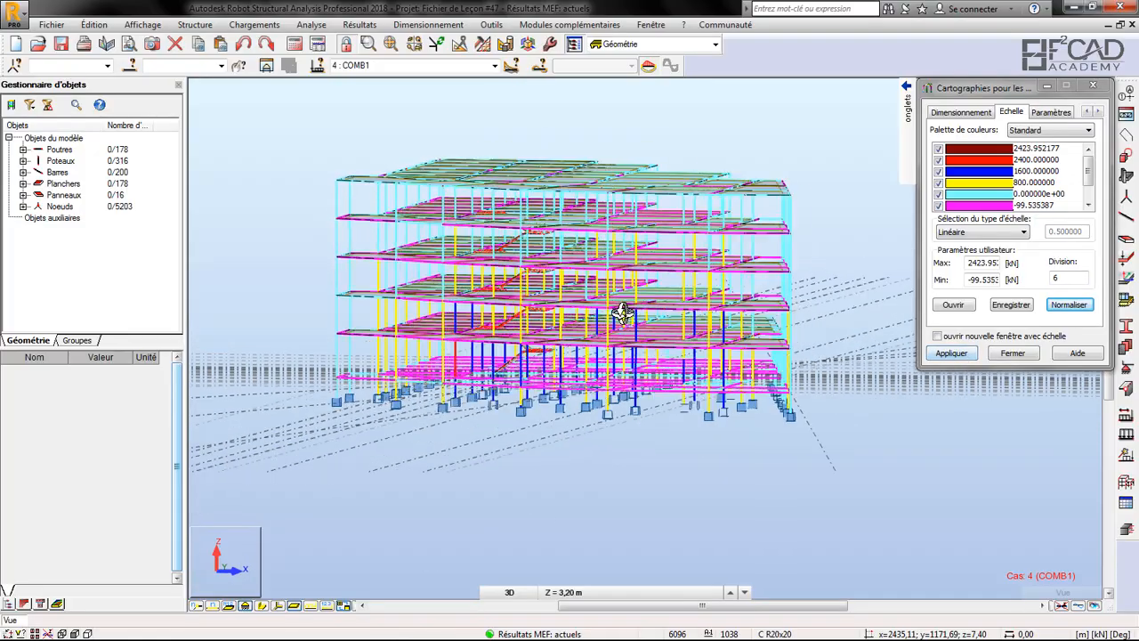
Examine the recoloured columns around the building and compare their axial forces with the scale's interval limits
{"action": "mouse_move", "coordinate": [623, 314]}
{"action": "middle_mouse_down", "text": "shift"}
{"action": "mouse_move", "coordinate": [654, 315]}
{"action": "mouse_move", "coordinate": [605, 315]}
{"action": "mouse_move", "coordinate": [614, 298]}
{"action": "mouse_move", "coordinate": [666, 323]}
{"action": "mouse_move", "coordinate": [692, 315]}
{"action": "mouse_move", "coordinate": [628, 325]}
{"action": "mouse_move", "coordinate": [636, 308]}
{"action": "mouse_move", "coordinate": [623, 307]}
{"action": "middle_mouse_up", "text": "shift"}
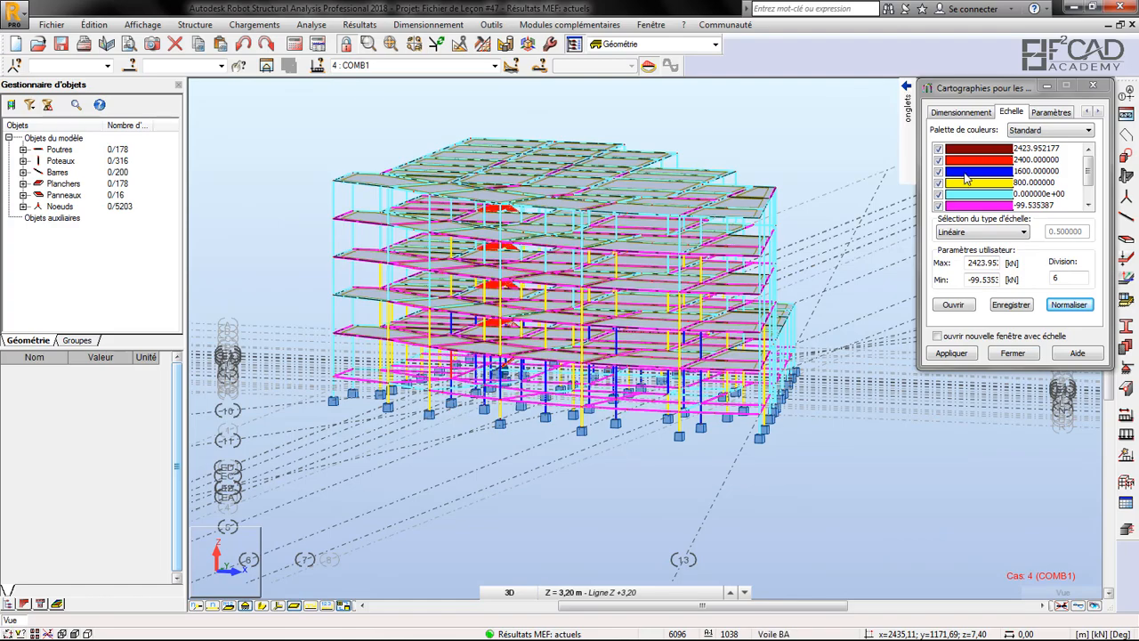
{"action": "mouse_move", "coordinate": [667, 297]}
{"action": "middle_mouse_down", "text": "shift"}
{"action": "mouse_move", "coordinate": [696, 290]}
{"action": "mouse_move", "coordinate": [605, 309]}
{"action": "mouse_move", "coordinate": [610, 286]}
{"action": "mouse_move", "coordinate": [738, 297]}
{"action": "mouse_move", "coordinate": [654, 289]}
{"action": "middle_mouse_up", "text": "shift"}
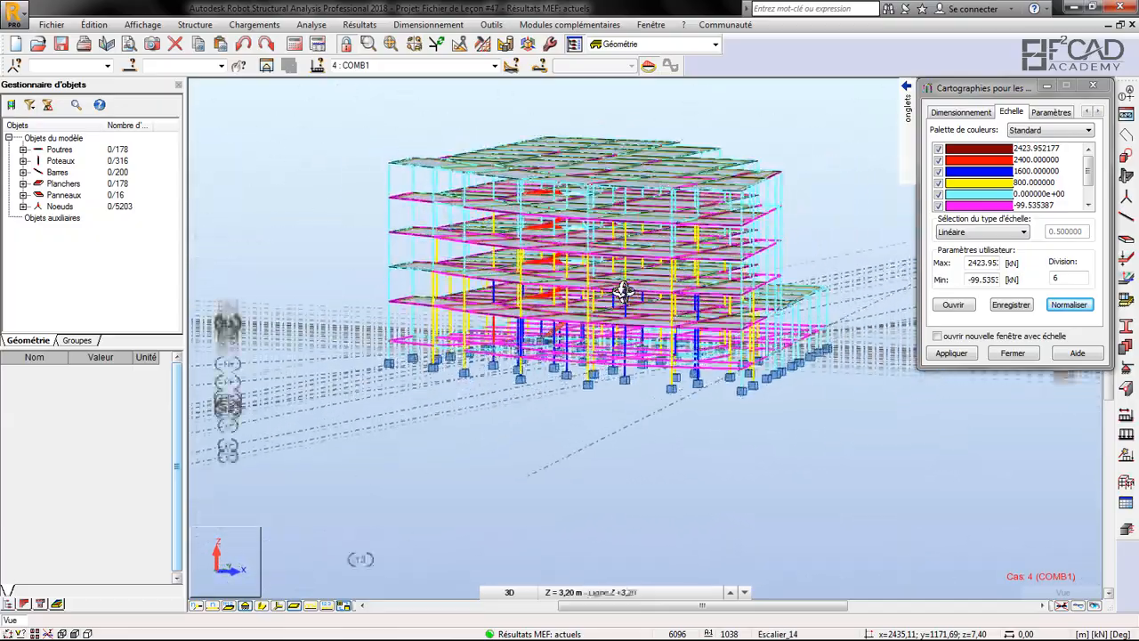
{"action": "scroll", "coordinate": [617, 287], "scroll_direction": "up", "scroll_amount": 5}
{"action": "scroll", "coordinate": [614, 353], "scroll_direction": "down", "scroll_amount": 5}
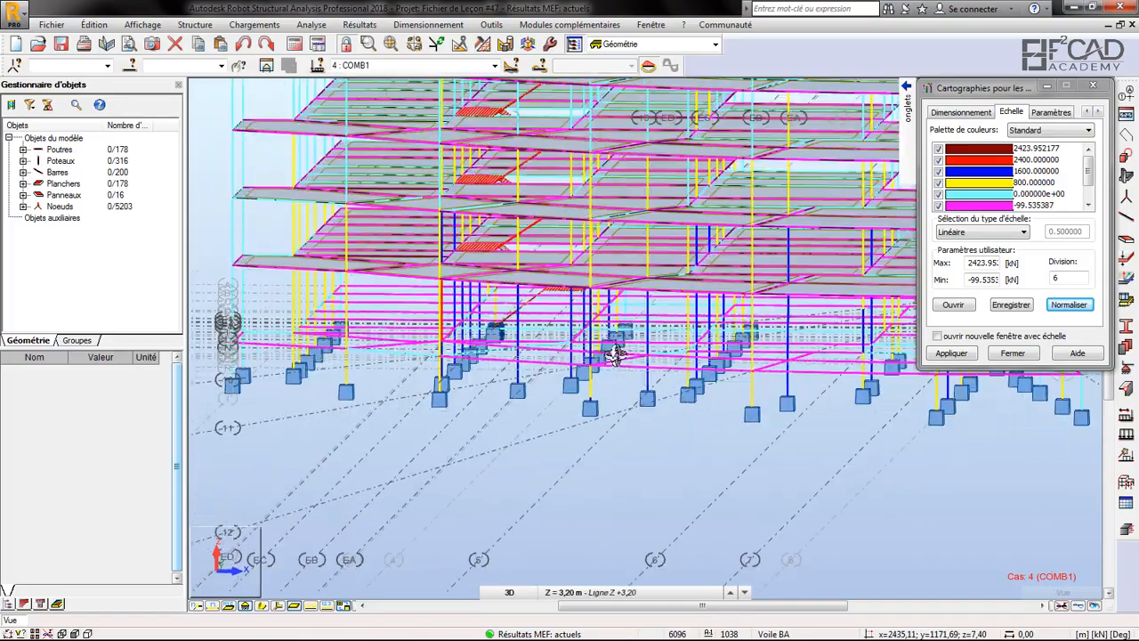
{"action": "middle_click_drag", "start_coordinate": [668, 294], "coordinate": [562, 168], "text": "shift"}
{"action": "middle_click_drag", "start_coordinate": [689, 183], "coordinate": [663, 186], "text": "shift"}
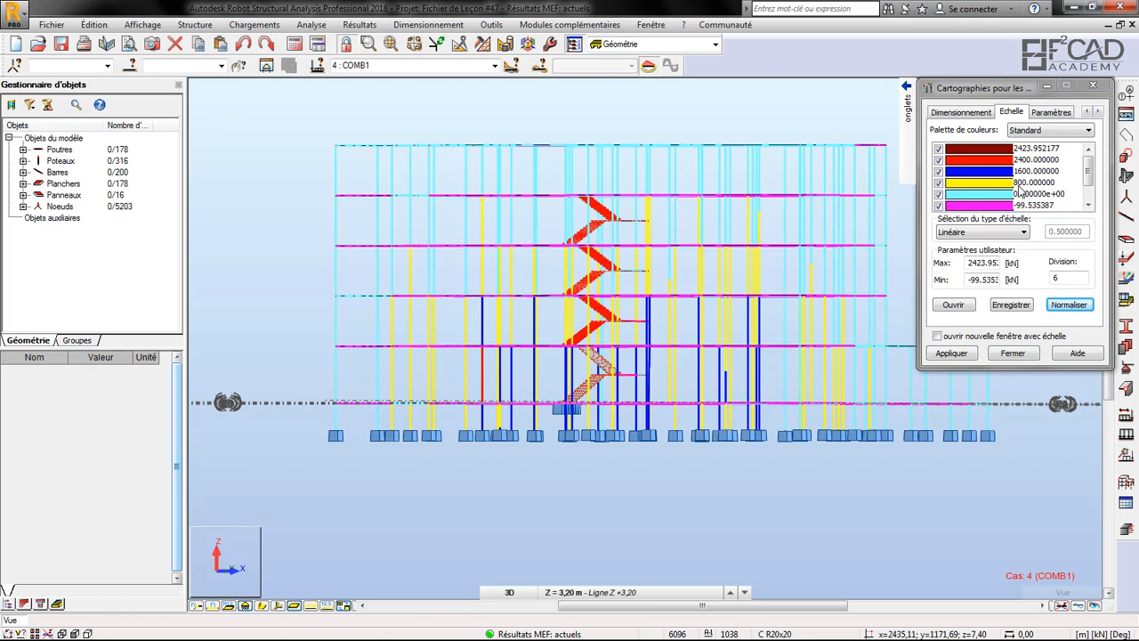
{"action": "middle_click_drag", "start_coordinate": [769, 192], "coordinate": [746, 210], "text": "shift"}
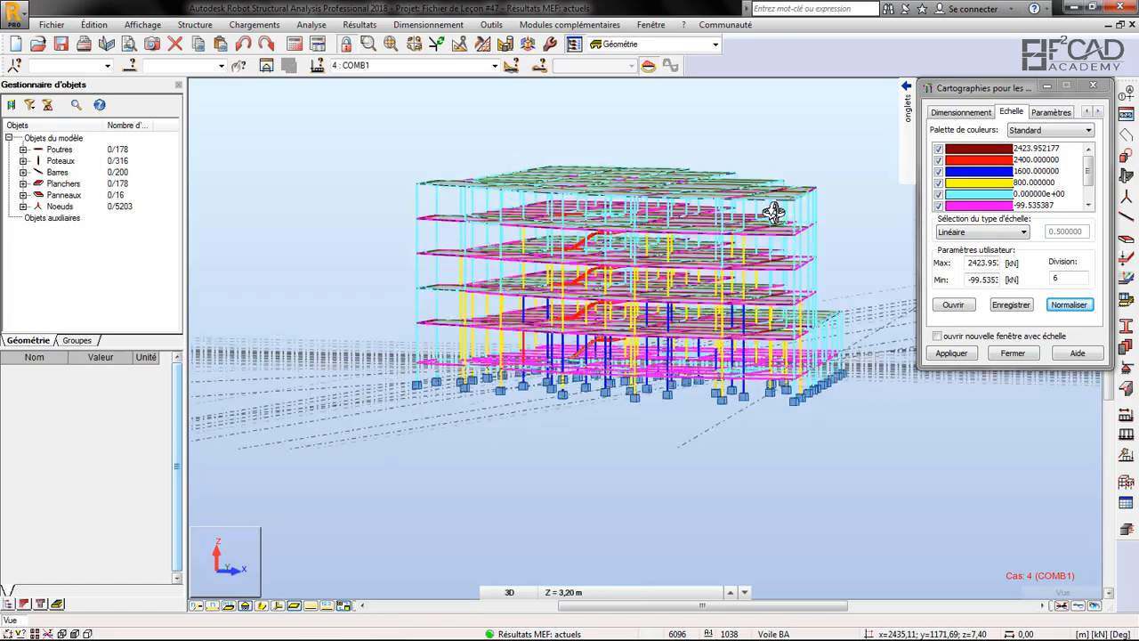
{"action": "left_click_drag", "start_coordinate": [773, 210], "coordinate": [777, 219]}
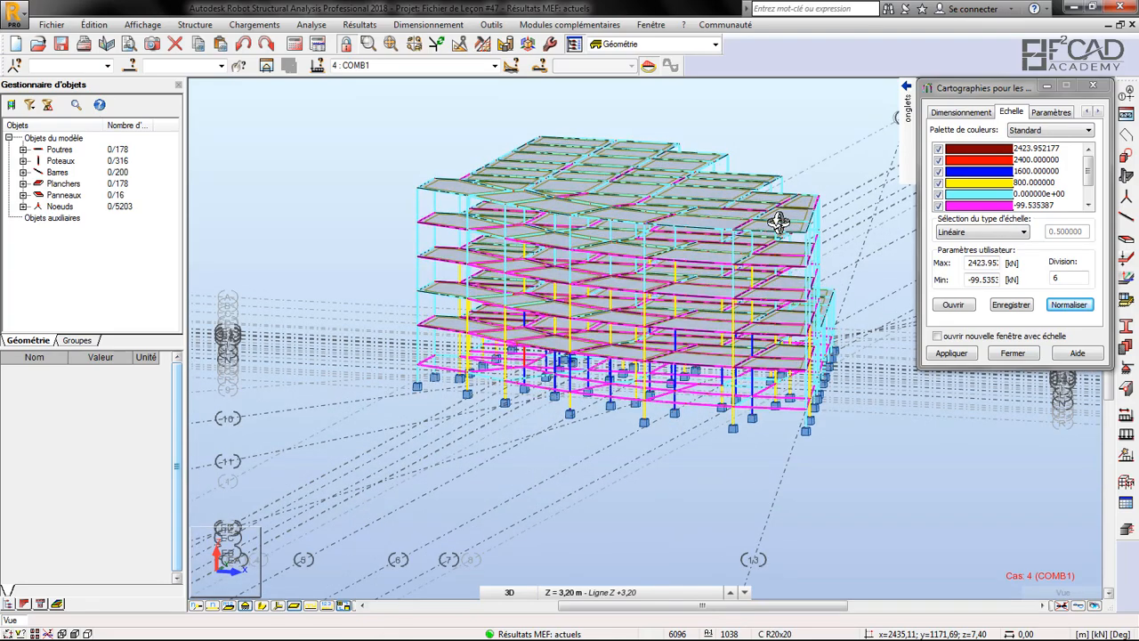
{"action": "left_click_drag", "start_coordinate": [739, 303], "coordinate": [589, 417]}
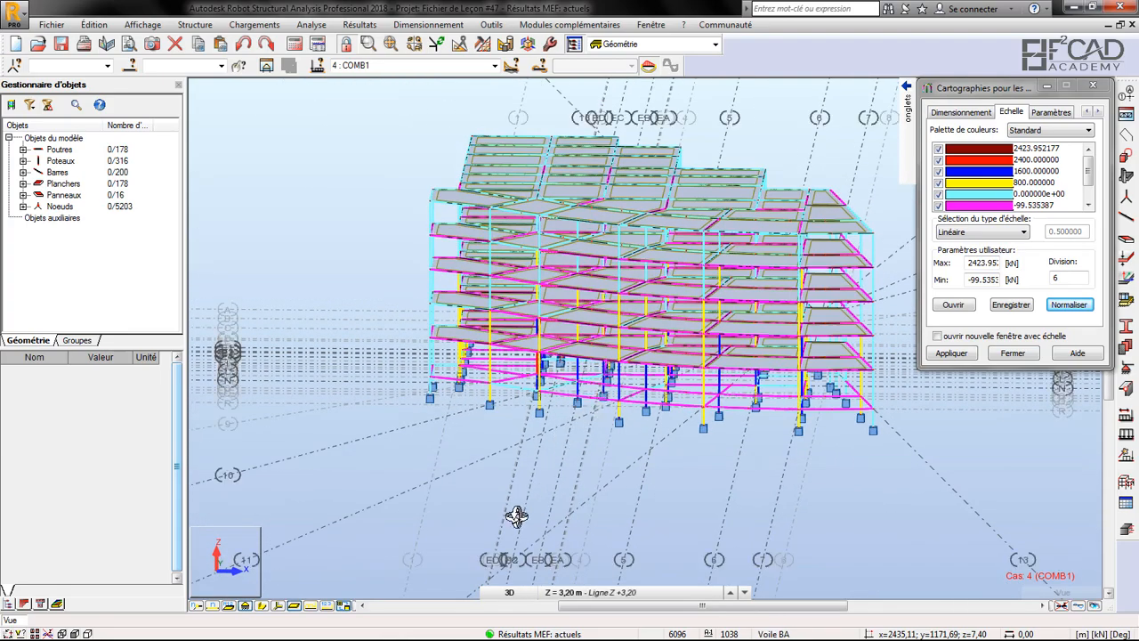
Examine how column colours change from the upper storeys down to the foundations on several sides of the building
{"action": "scroll", "coordinate": [519, 514], "scroll_direction": "up", "scroll_amount": 2}
{"action": "left_click_drag", "start_coordinate": [538, 380], "coordinate": [753, 412]}
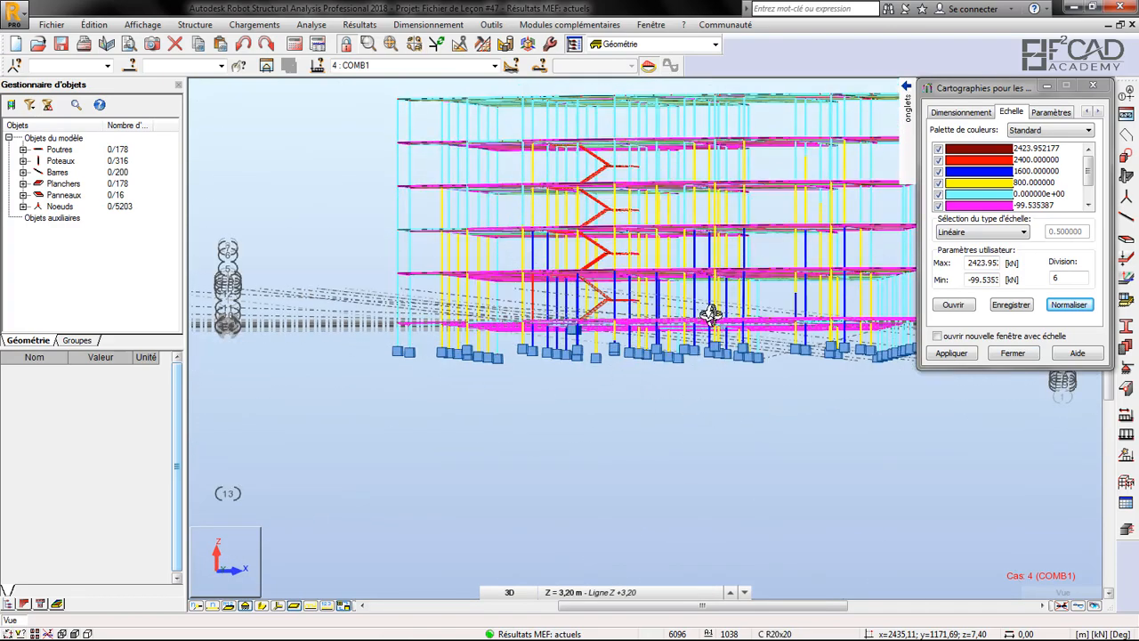
{"action": "left_click_drag", "start_coordinate": [716, 315], "coordinate": [675, 331]}
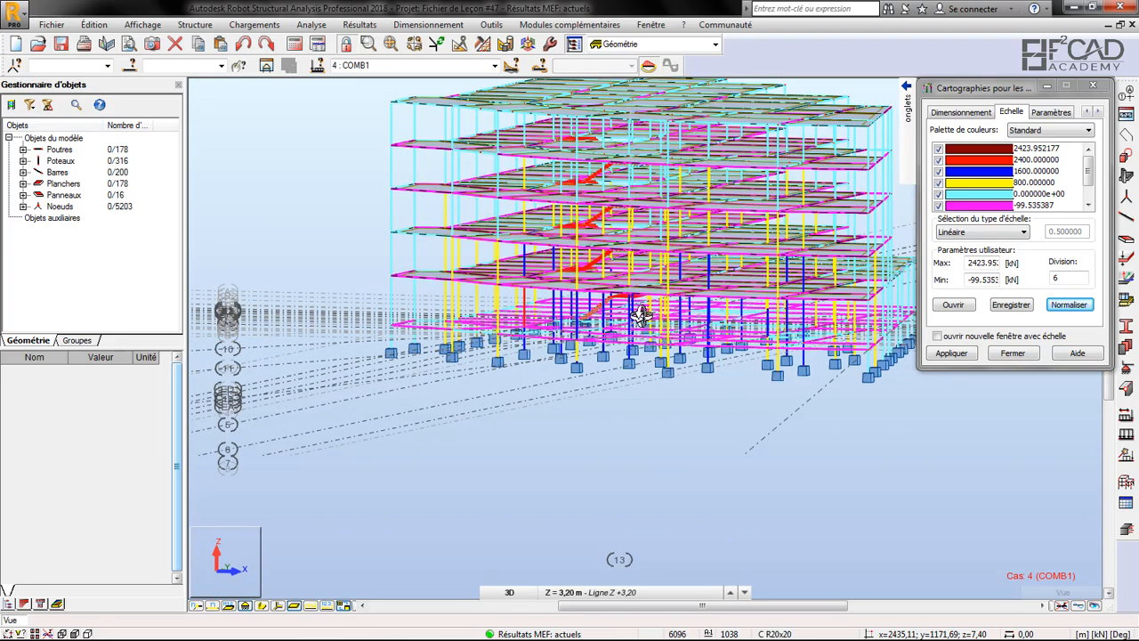
{"action": "left_click_drag", "start_coordinate": [654, 331], "coordinate": [539, 345]}
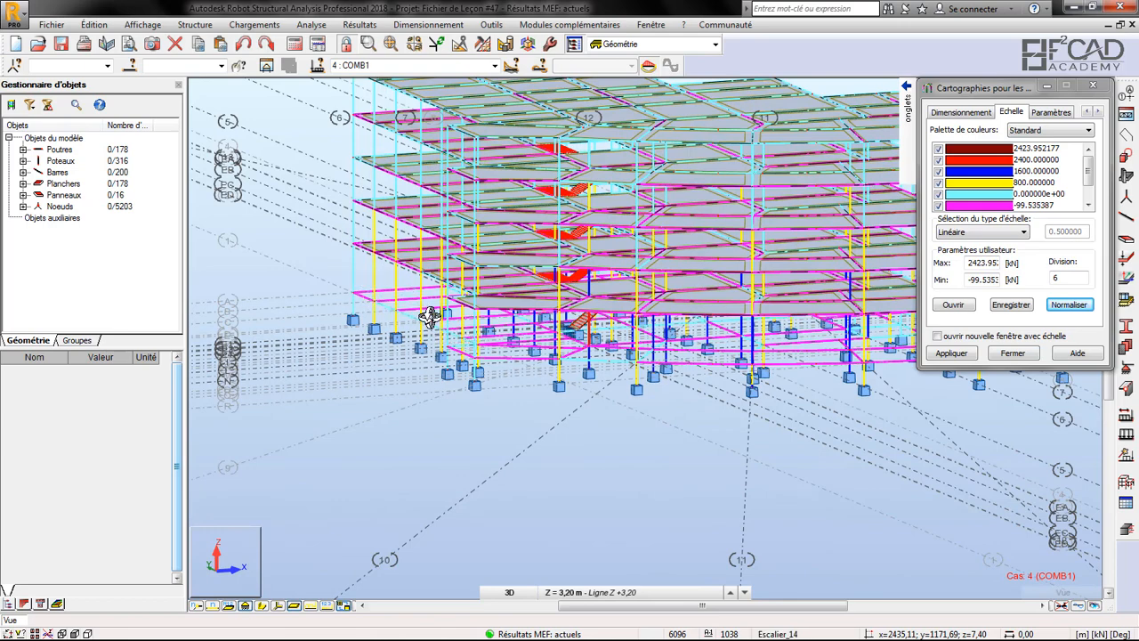
{"action": "left_click_drag", "start_coordinate": [428, 317], "coordinate": [726, 332]}
{"action": "left_click_drag", "start_coordinate": [770, 301], "coordinate": [585, 291]}
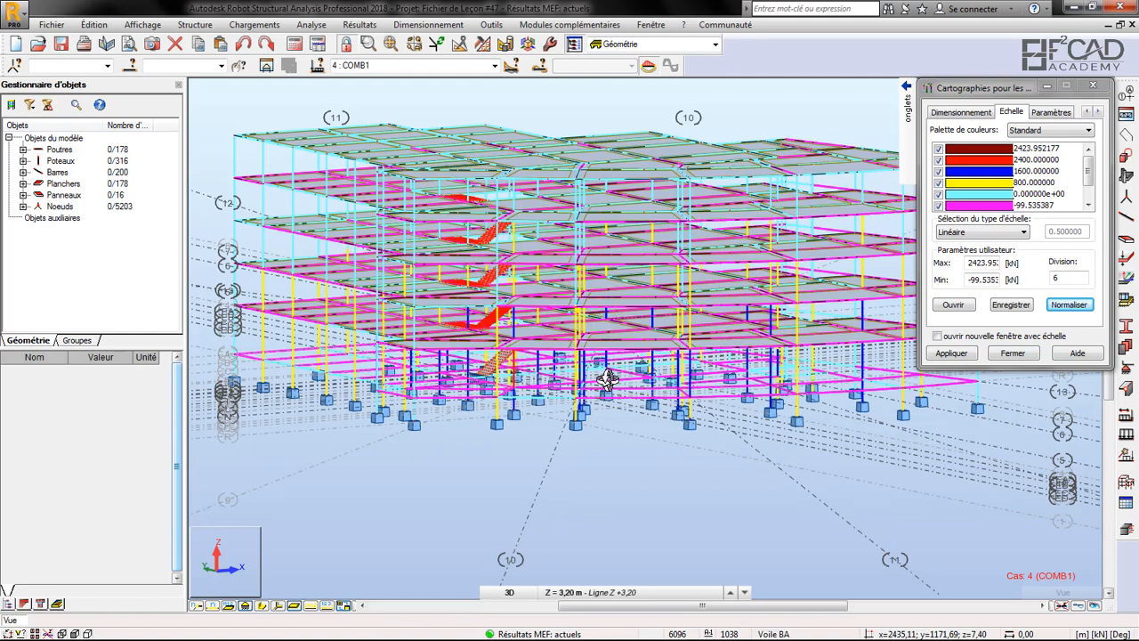
{"action": "left_click_drag", "start_coordinate": [601, 294], "coordinate": [637, 273]}
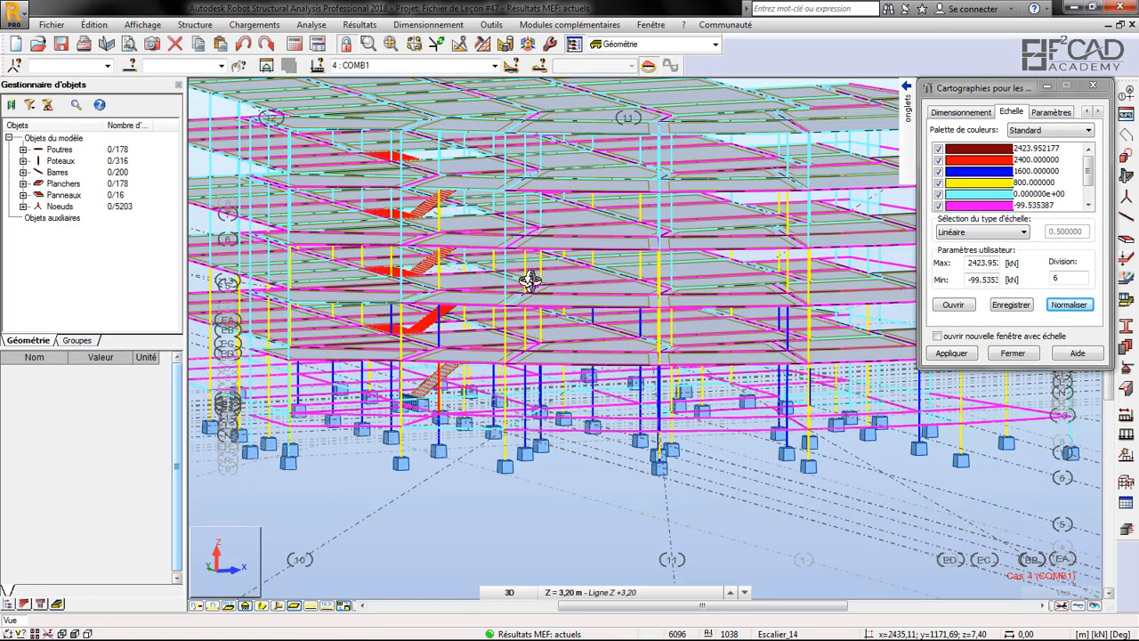
{"action": "scroll", "coordinate": [490, 222], "scroll_direction": "down", "scroll_amount": 3}
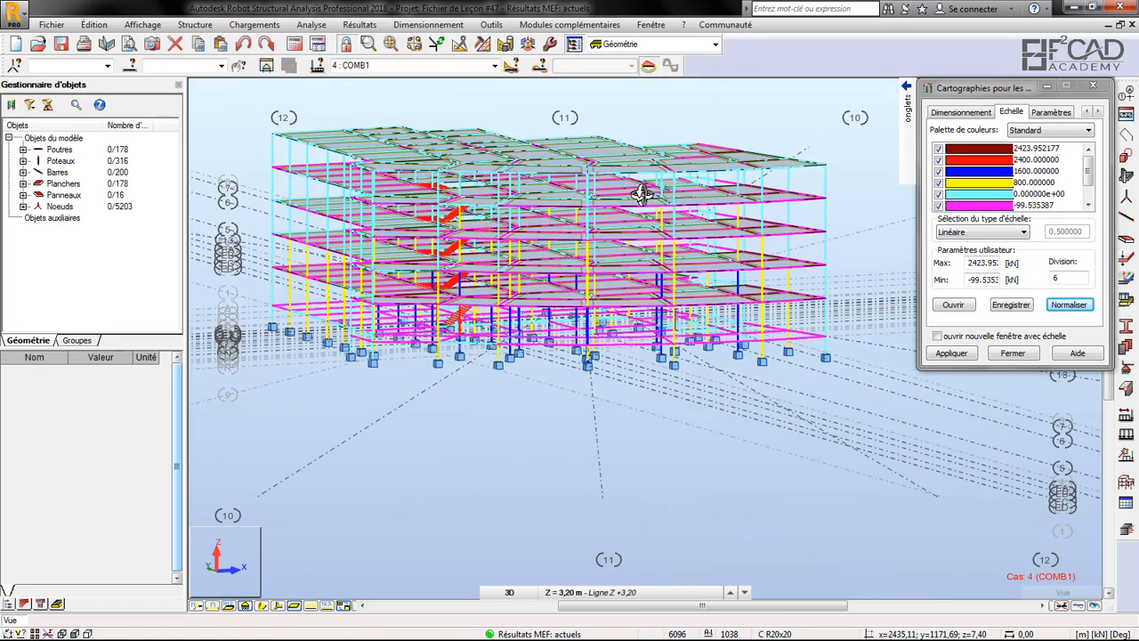
Examine individual columns up close to identify the axial force ranges on each storey
{"action": "scroll", "coordinate": [569, 196], "scroll_direction": "up", "scroll_amount": 5}
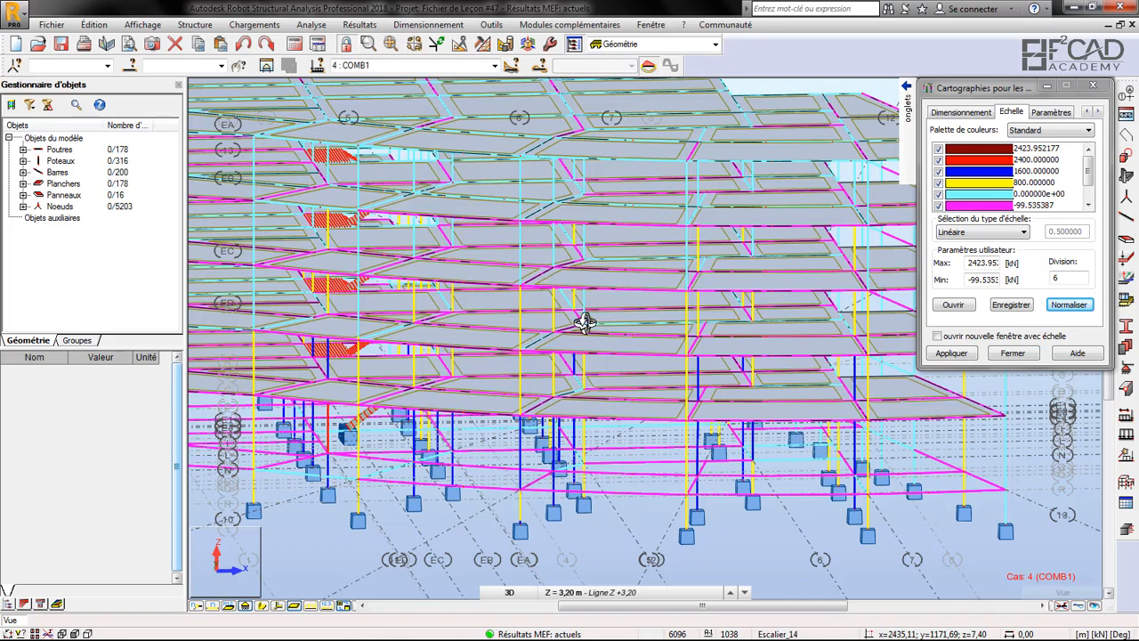
{"action": "left_click_drag", "start_coordinate": [626, 256], "coordinate": [434, 238]}
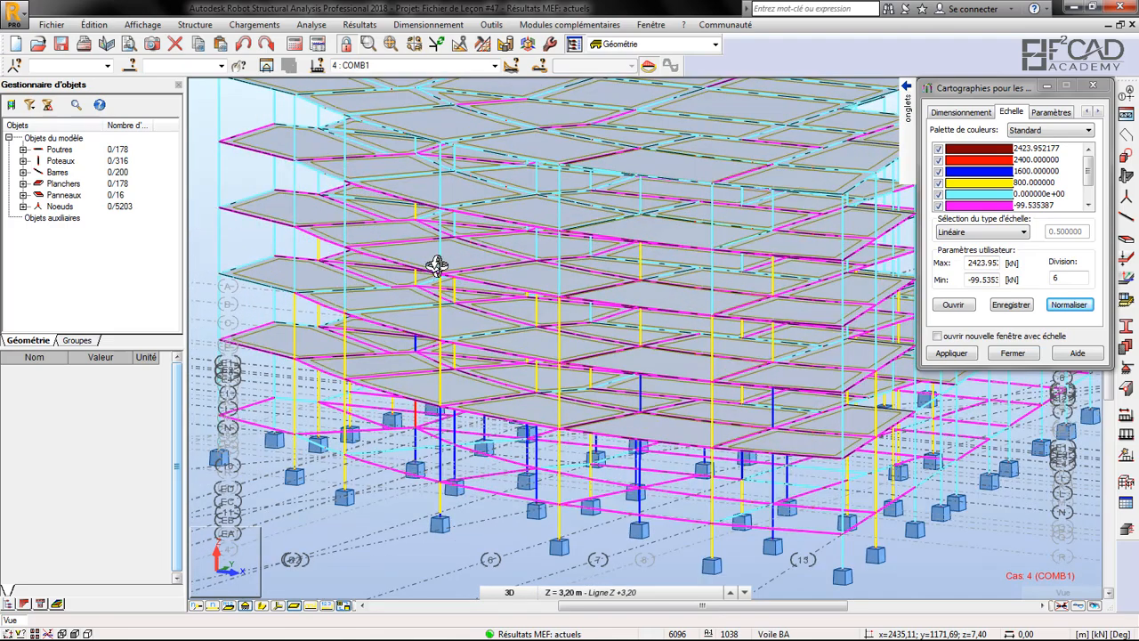
{"action": "scroll", "coordinate": [436, 265], "scroll_direction": "up", "scroll_amount": 3}
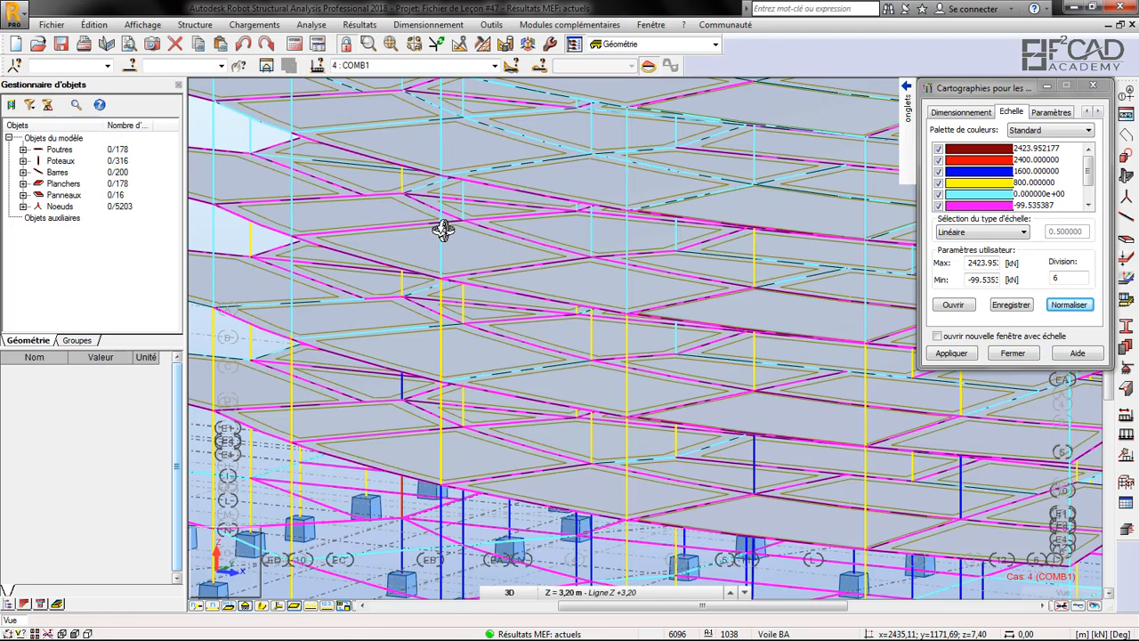
{"action": "scroll", "coordinate": [532, 223], "scroll_direction": "down", "scroll_amount": 3}
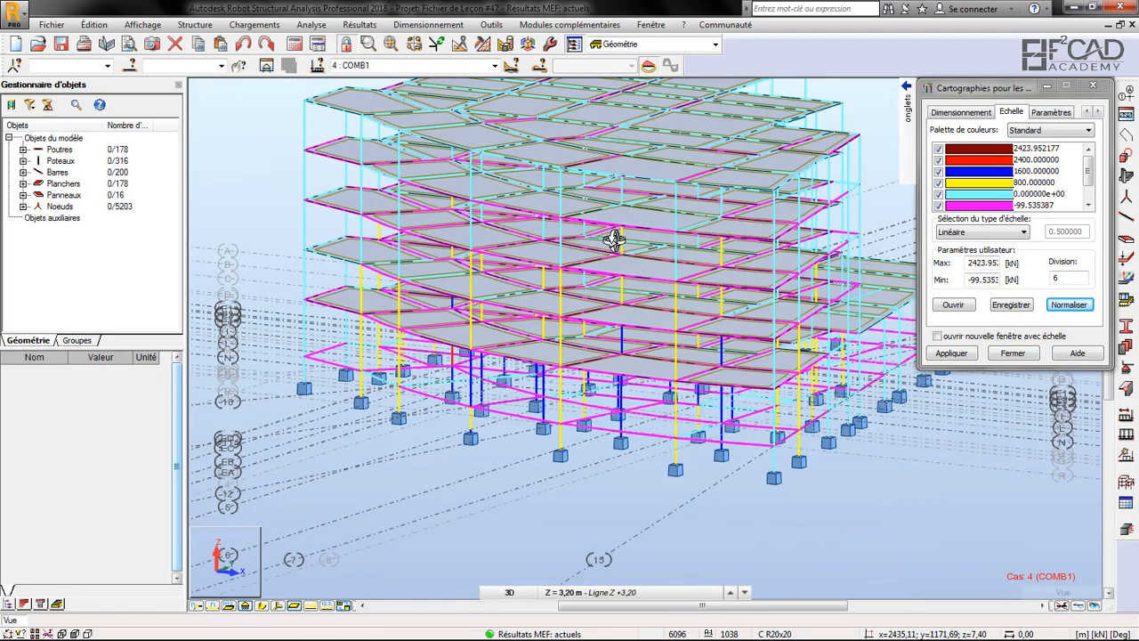
{"action": "mouse_move", "coordinate": [614, 241]}
{"action": "left_mouse_down"}
{"action": "mouse_move", "coordinate": [628, 217]}
{"action": "mouse_move", "coordinate": [616, 231]}
{"action": "left_mouse_up"}
{"action": "scroll", "coordinate": [598, 256], "scroll_direction": "down", "scroll_amount": 3}
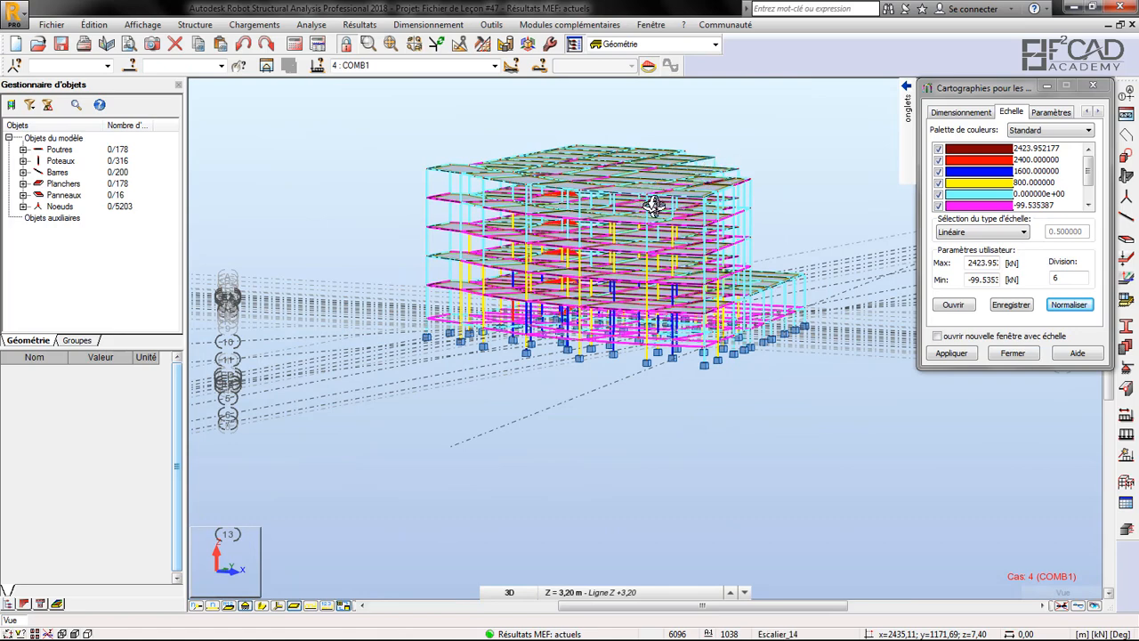
{"action": "scroll", "coordinate": [654, 206], "scroll_direction": "up", "scroll_amount": 2}
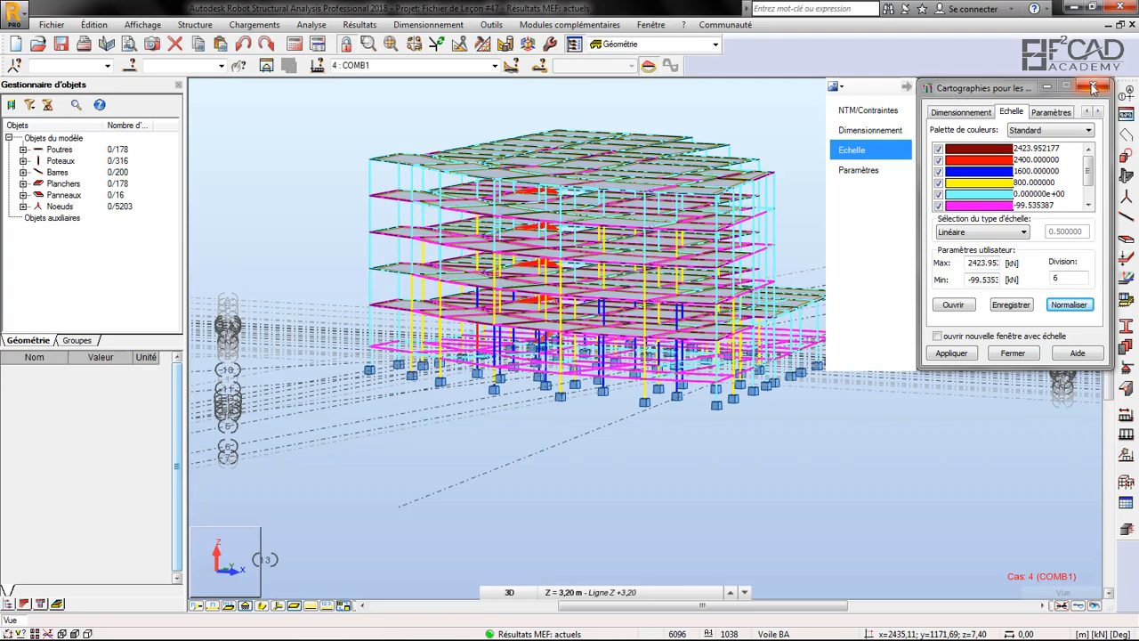
Close the bar map settings and view the coloured Fx map on the whole building in 3D
{"action": "left_click", "coordinate": [1092, 85]}
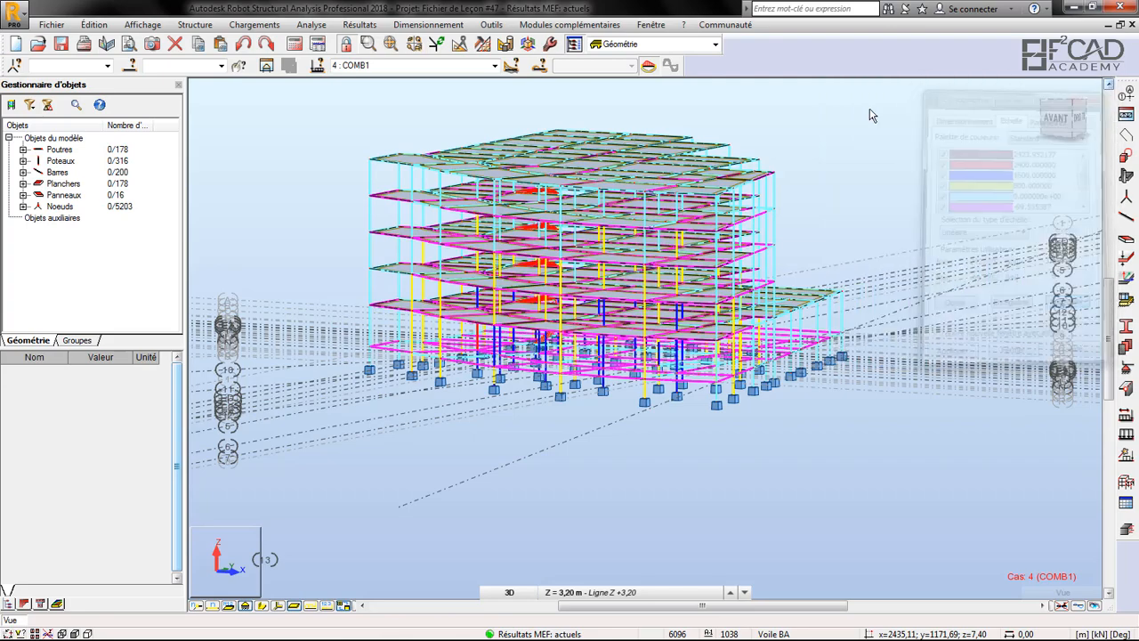
{"action": "right_click", "coordinate": [771, 101]}
{"action": "left_click", "coordinate": [755, 156]}
{"action": "left_click_drag", "start_coordinate": [542, 191], "coordinate": [533, 156]}
{"action": "left_click_drag", "start_coordinate": [881, 196], "coordinate": [876, 196]}
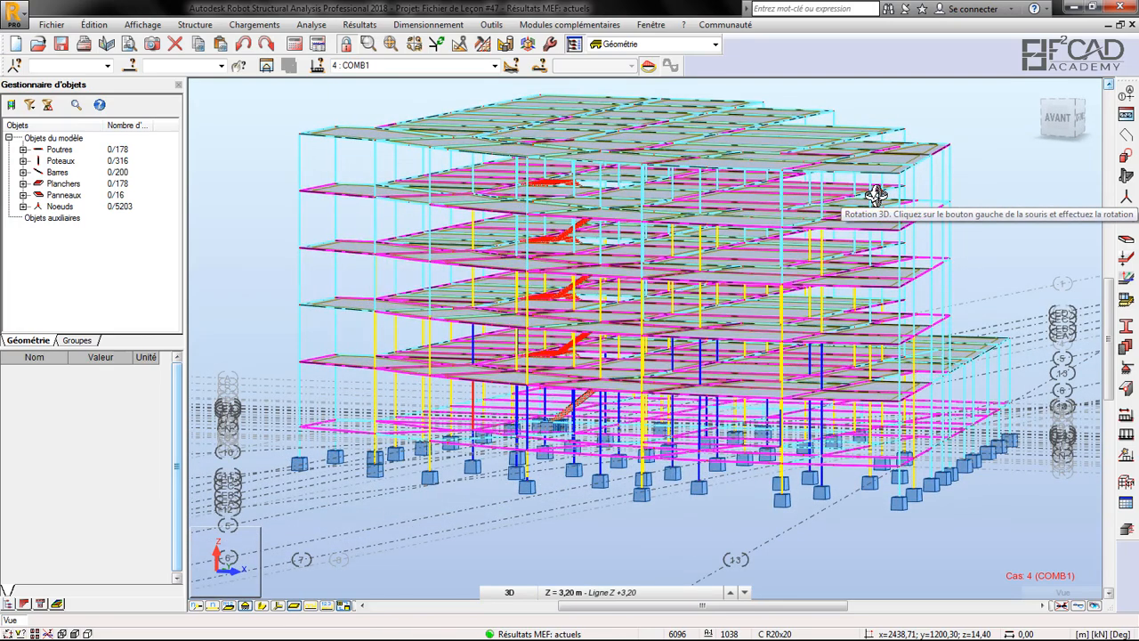
Display the section shapes of the building's bars and view the beams and columns as solid profiles
{"action": "left_click_drag", "start_coordinate": [646, 252], "coordinate": [489, 387]}
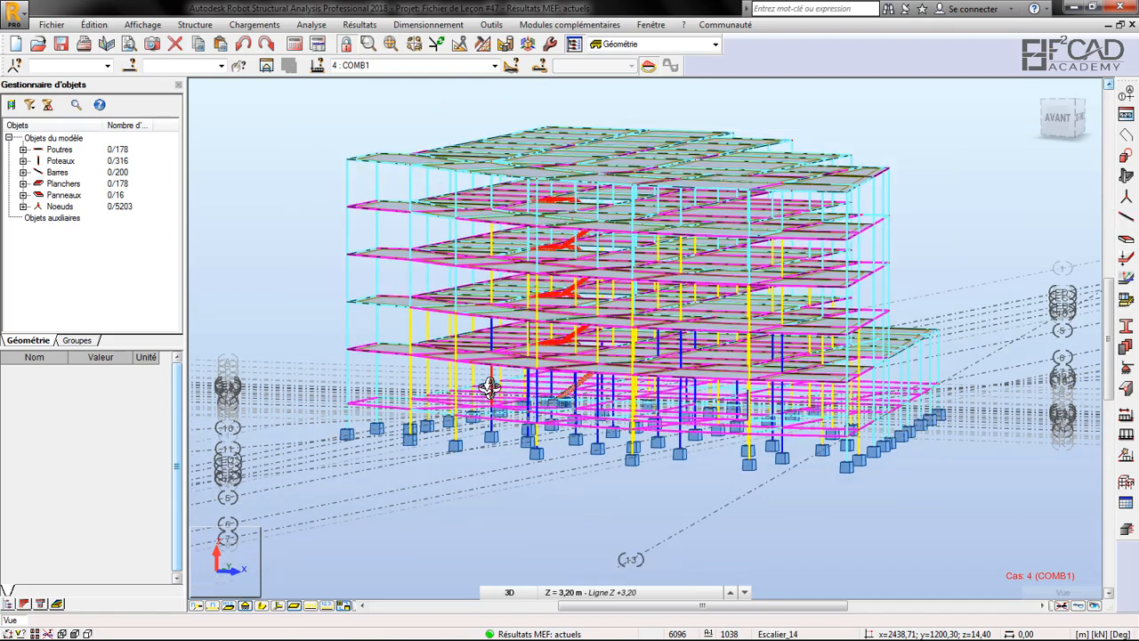
{"action": "left_click", "coordinate": [260, 606]}
{"action": "left_click_drag", "start_coordinate": [594, 264], "coordinate": [568, 247]}
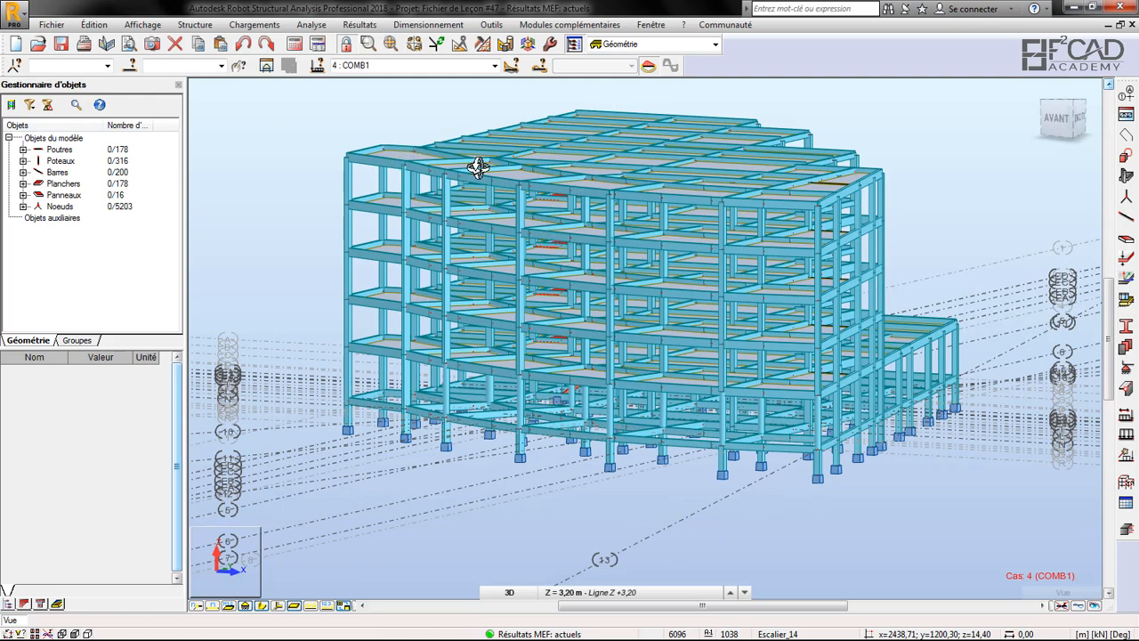
Select all bars between elevations Z 11,60 m and 14,40 m
{"action": "right_click", "coordinate": [235, 114]}
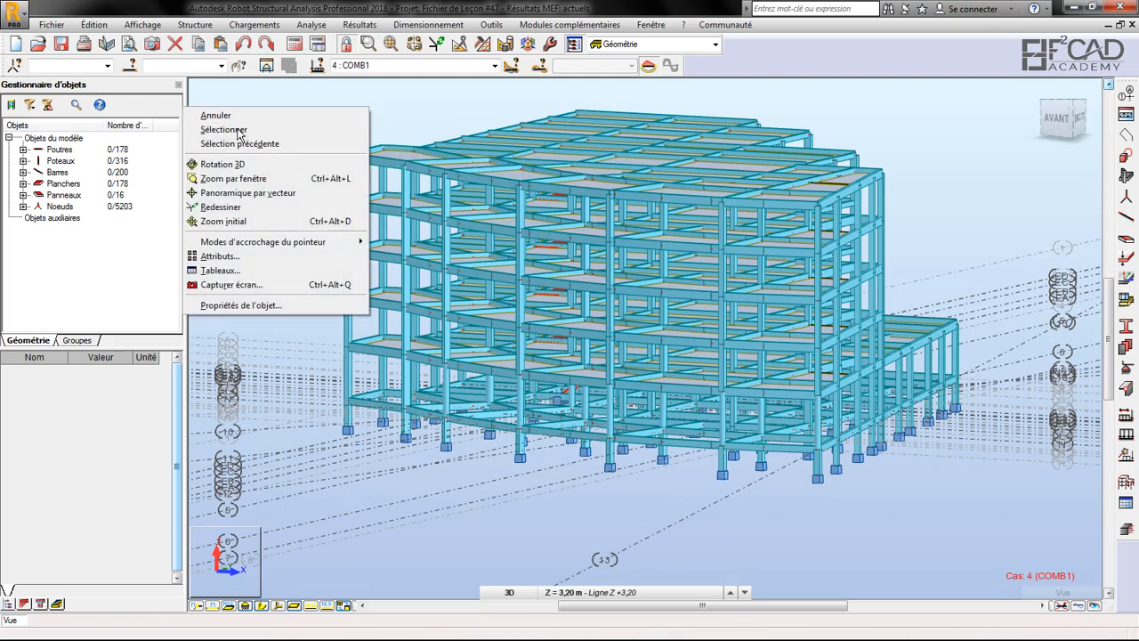
{"action": "left_click", "coordinate": [223, 129]}
{"action": "left_click", "coordinate": [132, 67]}
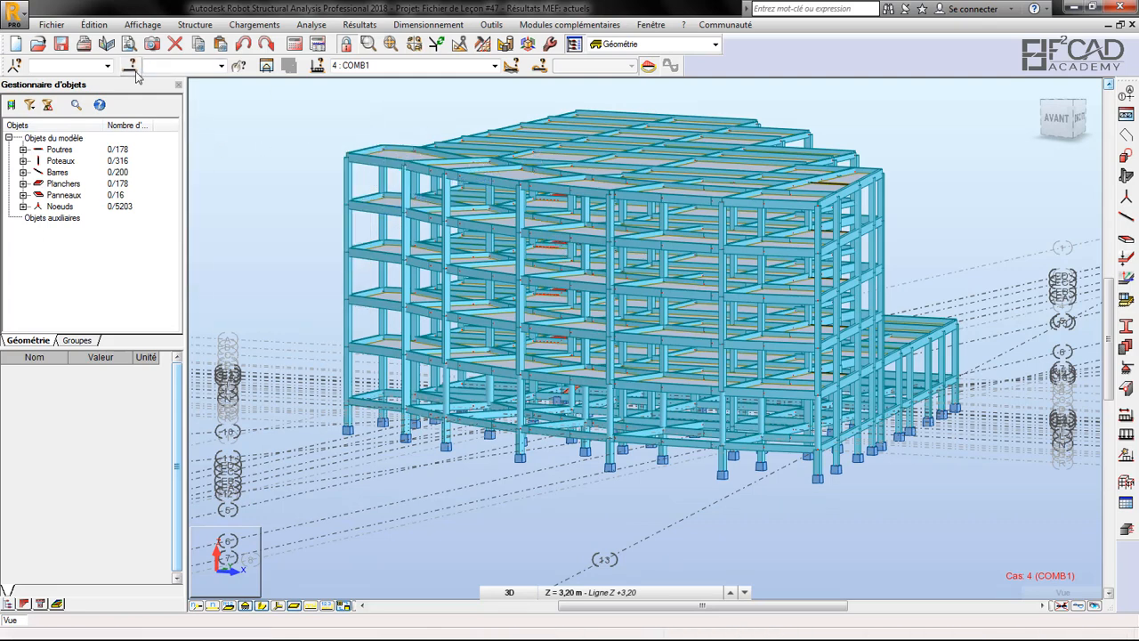
{"action": "left_click", "coordinate": [315, 230]}
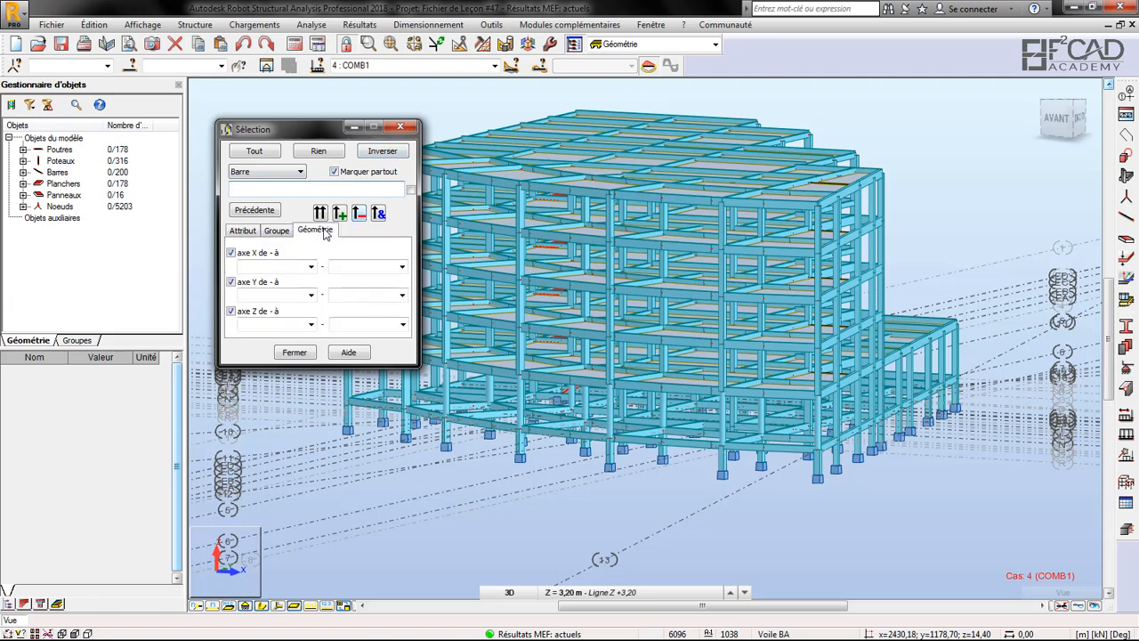
{"action": "left_click", "coordinate": [310, 326]}
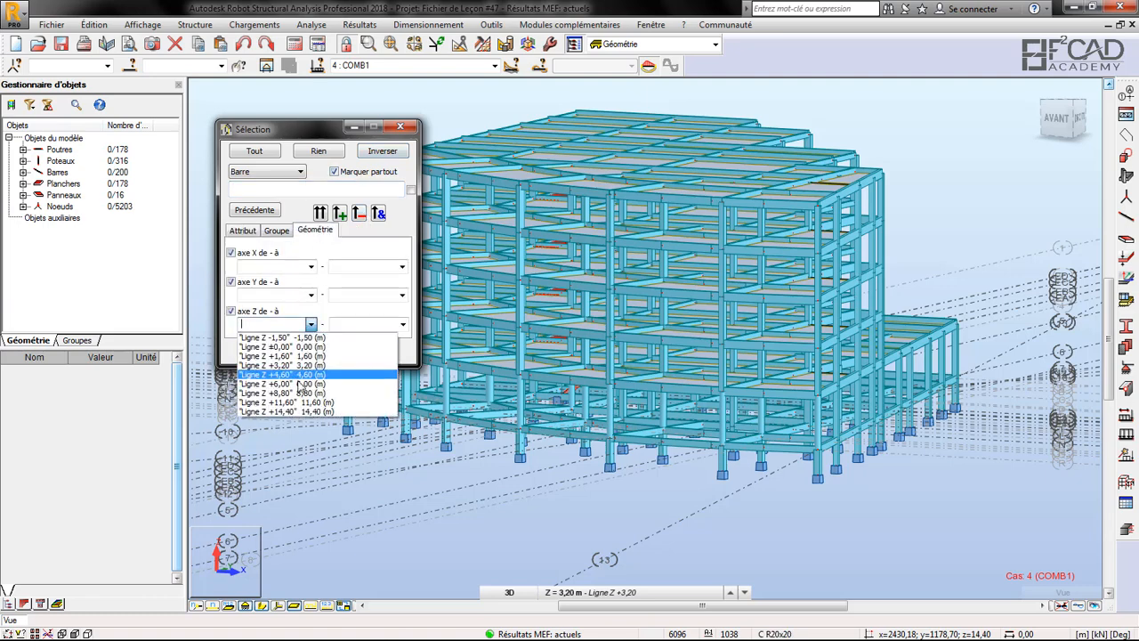
{"action": "left_click", "coordinate": [291, 403]}
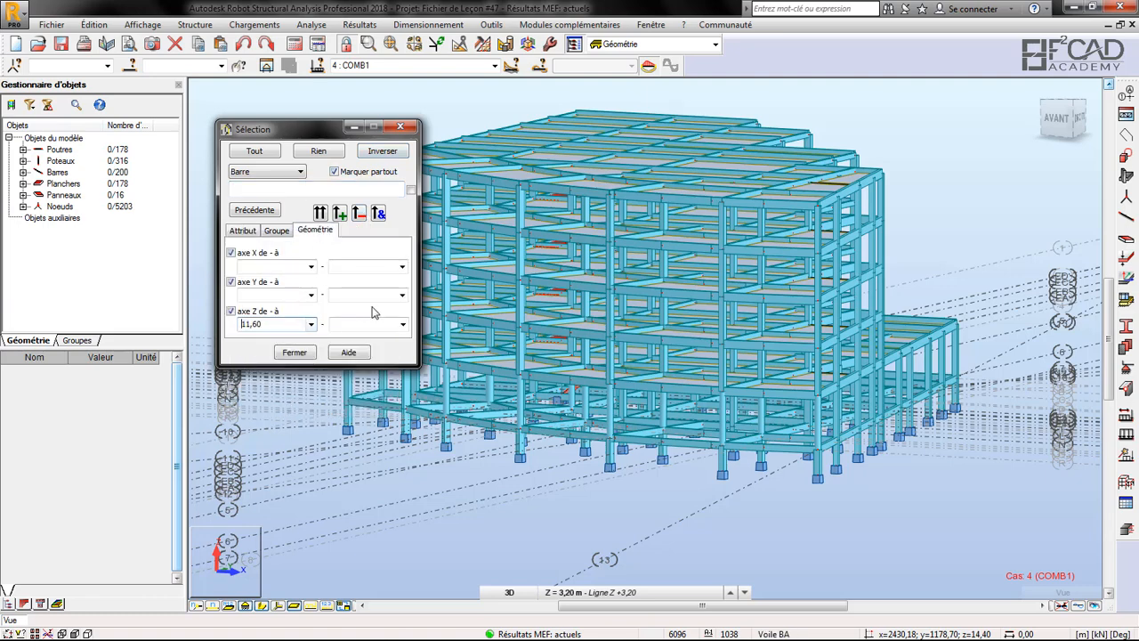
{"action": "left_click", "coordinate": [402, 324]}
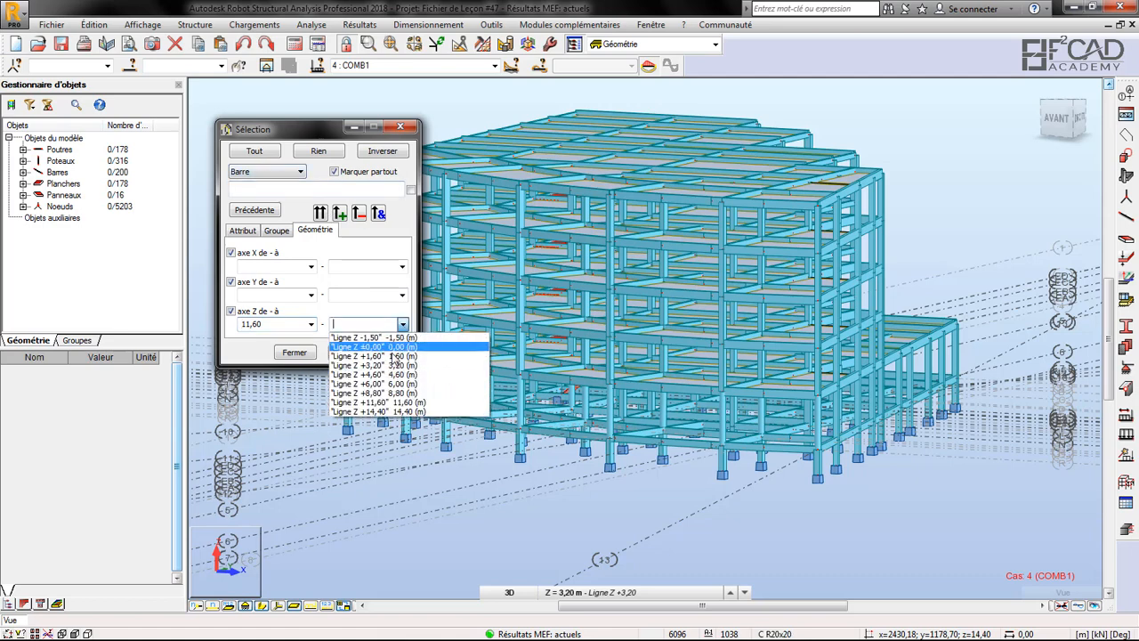
{"action": "left_click", "coordinate": [370, 417]}
{"action": "left_click", "coordinate": [319, 213]}
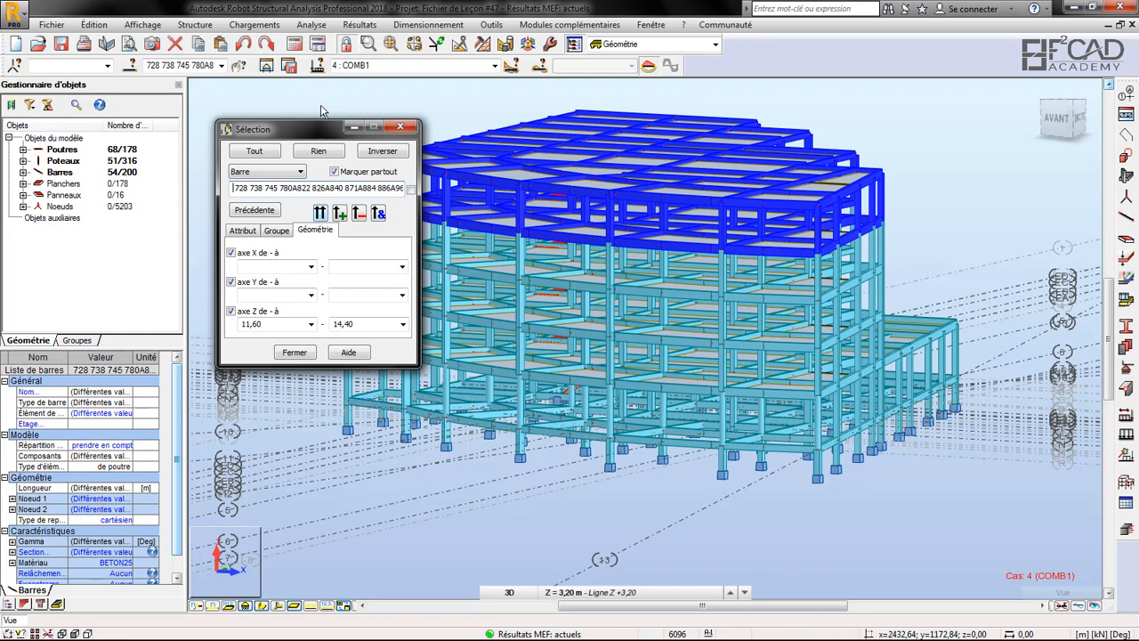
Try to filter the top-storey selection by removing the bars of type Poteau BA, and close the selection settings
{"action": "left_click_drag", "start_coordinate": [316, 135], "coordinate": [994, 124]}
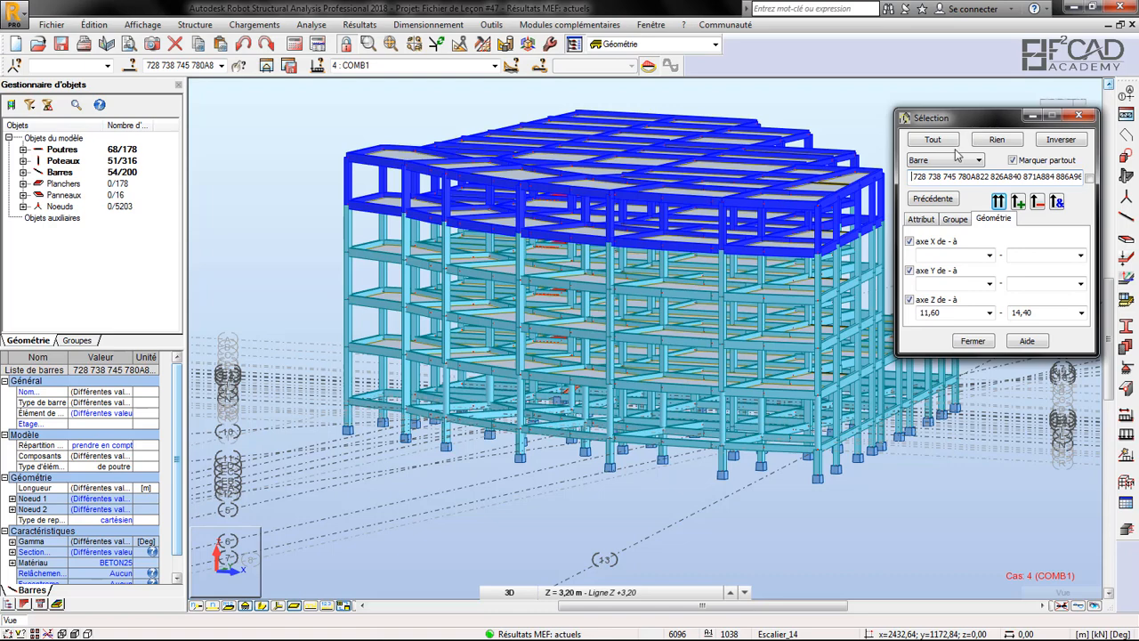
{"action": "left_click", "coordinate": [921, 220]}
{"action": "left_click", "coordinate": [943, 242]}
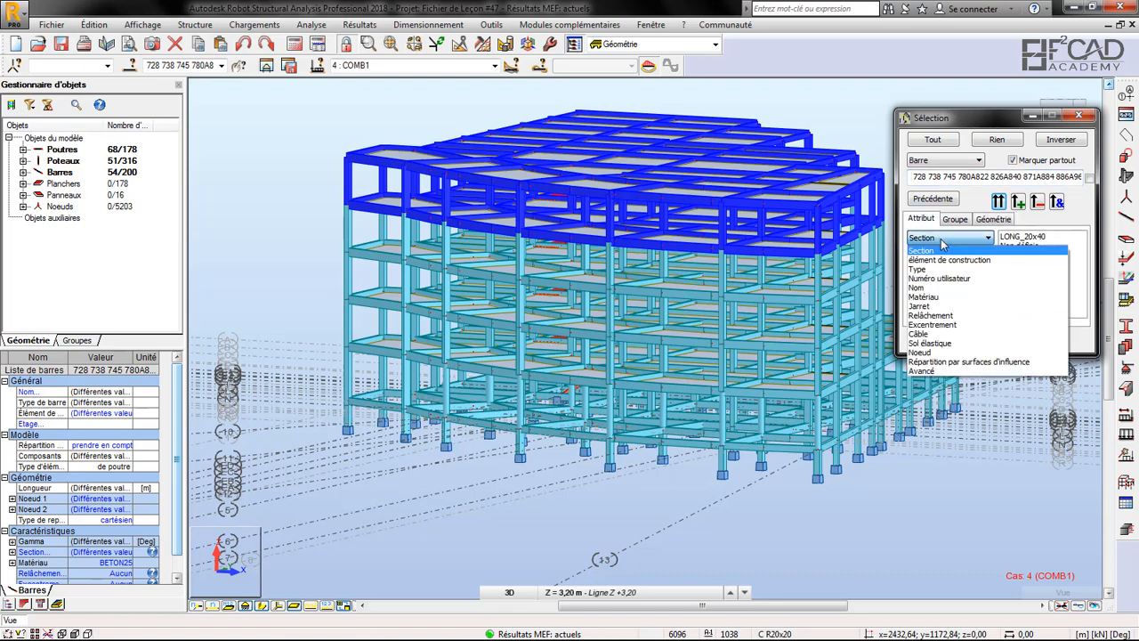
{"action": "left_click", "coordinate": [935, 271]}
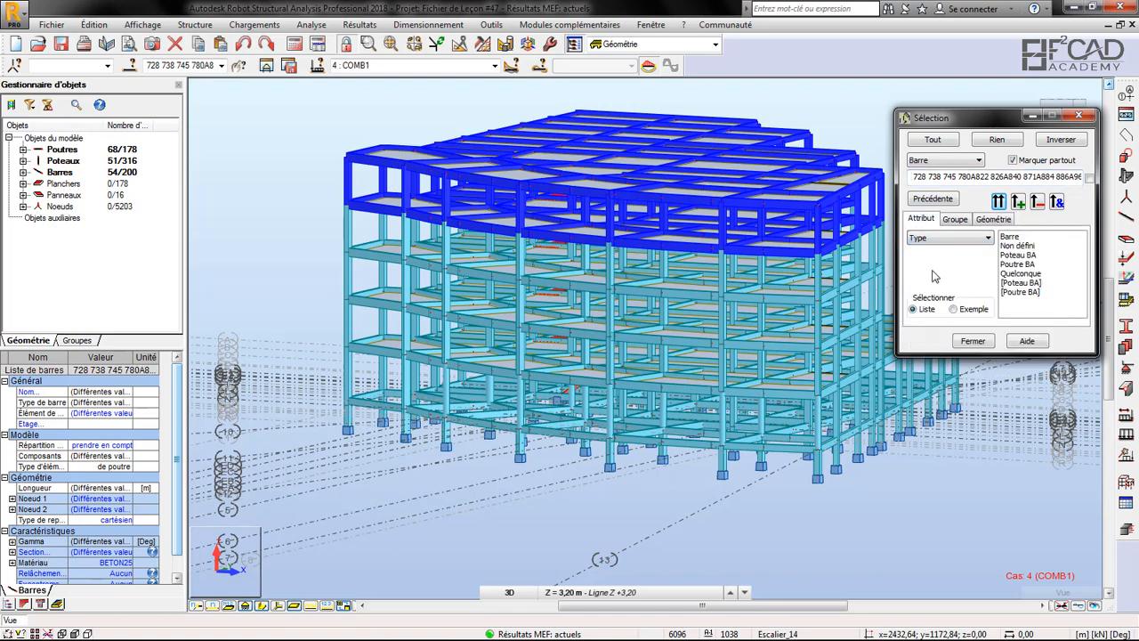
{"action": "left_click", "coordinate": [1028, 257]}
{"action": "left_click", "coordinate": [1036, 203]}
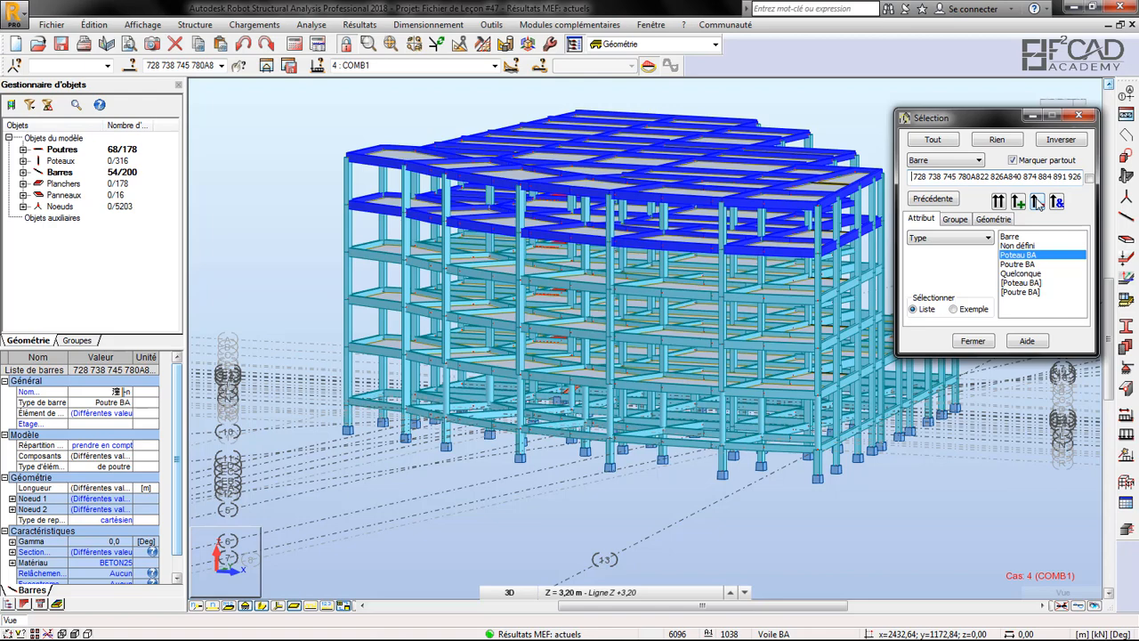
{"action": "left_click", "coordinate": [1079, 118]}
{"action": "left_click", "coordinate": [887, 114]}
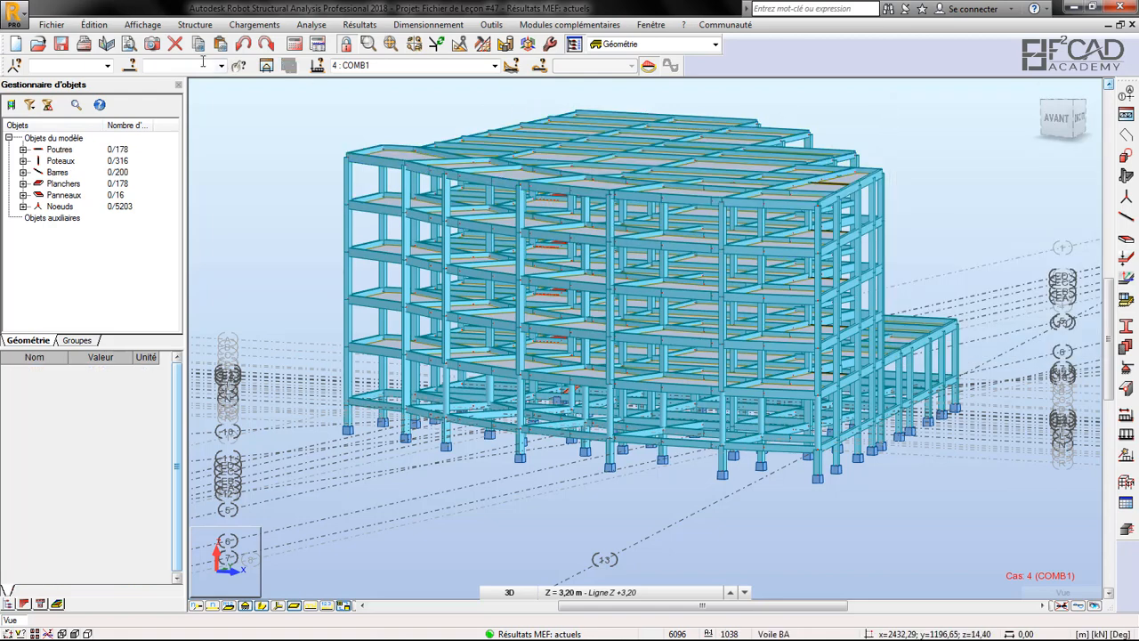
Select the top-storey bars again by geometry, with the Z axis range from 11,60 to 14,40 m
{"action": "left_click", "coordinate": [129, 65]}
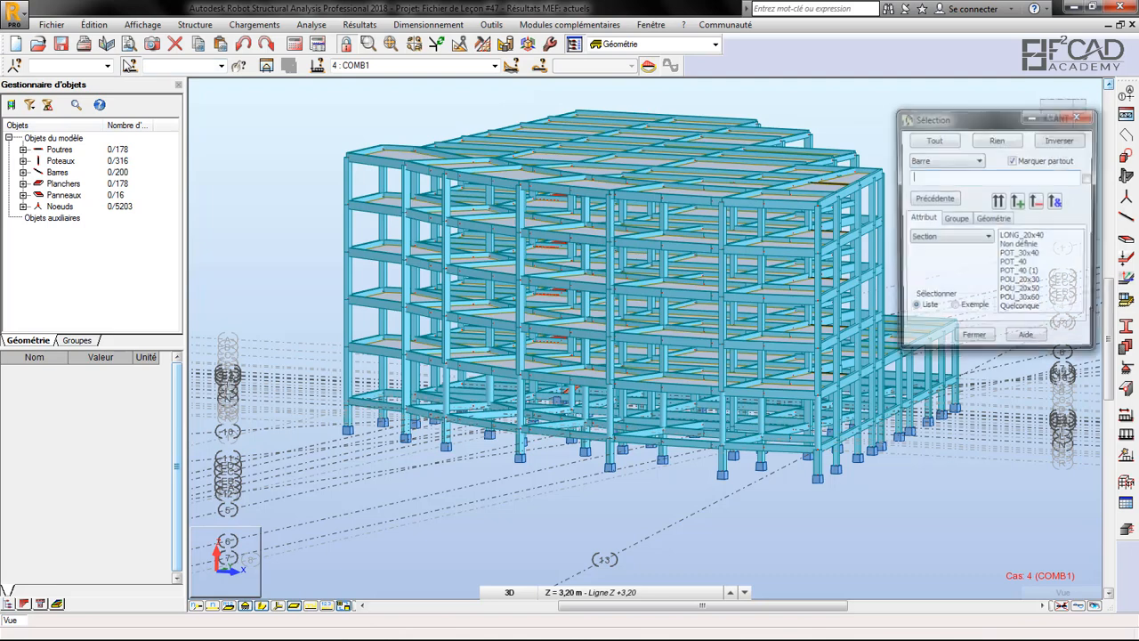
{"action": "left_click", "coordinate": [993, 219]}
{"action": "left_click", "coordinate": [989, 312]}
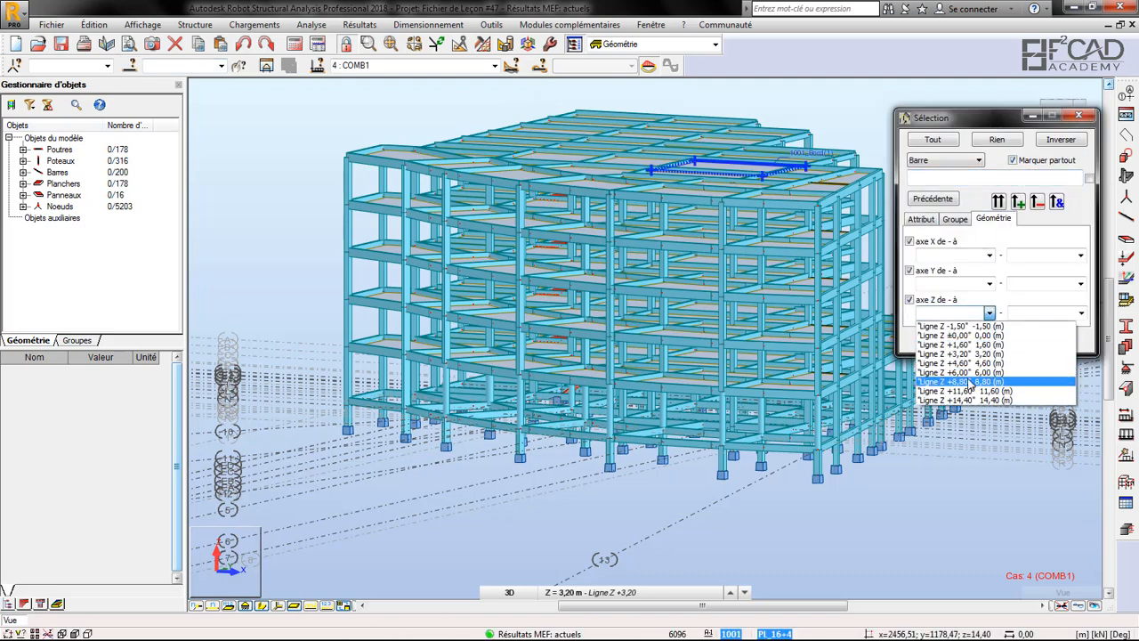
{"action": "left_click", "coordinate": [950, 400]}
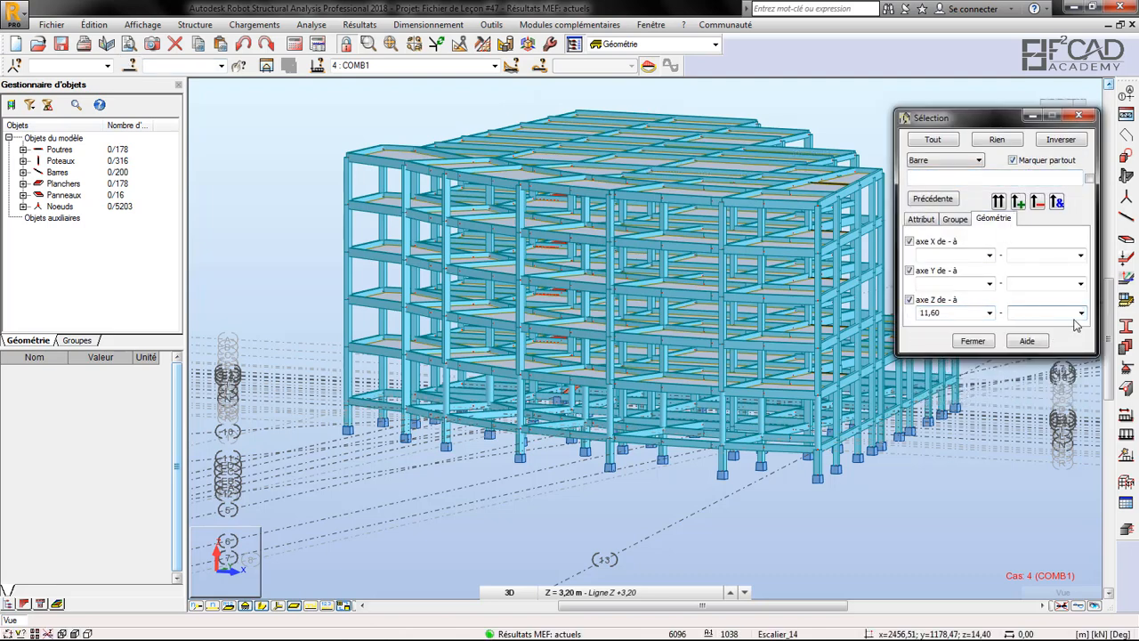
{"action": "left_click", "coordinate": [1080, 314]}
{"action": "left_click", "coordinate": [1045, 402]}
{"action": "left_click", "coordinate": [999, 202]}
Remove the Poutre BA bars from the selection so that only the top-storey columns remain selected
{"action": "left_click", "coordinate": [922, 219]}
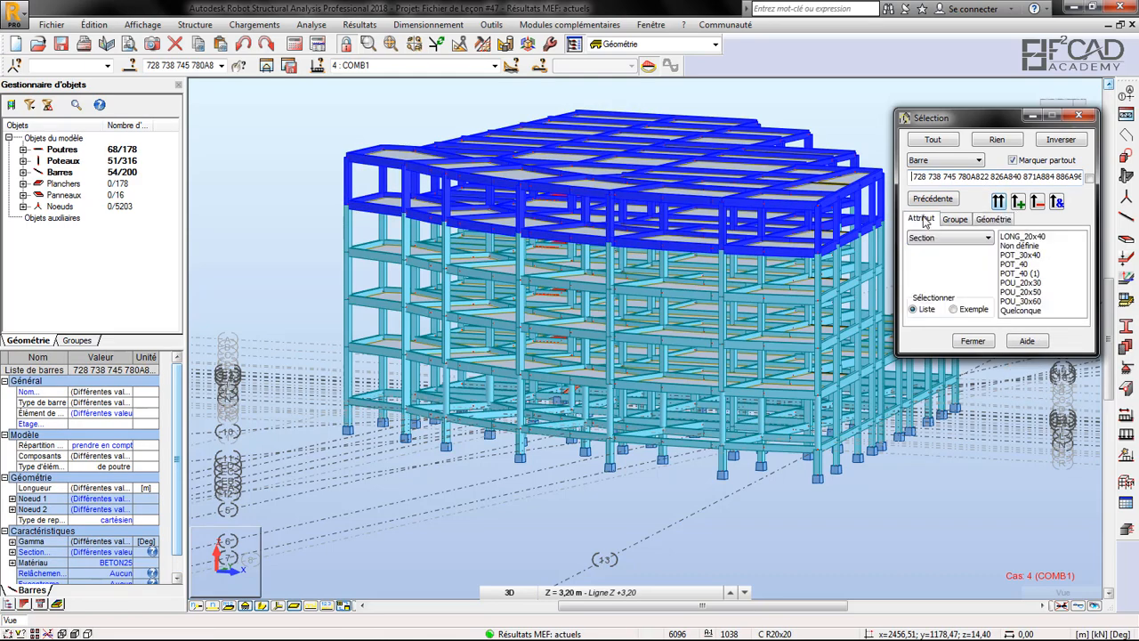
{"action": "left_click", "coordinate": [970, 238]}
{"action": "left_click", "coordinate": [948, 263]}
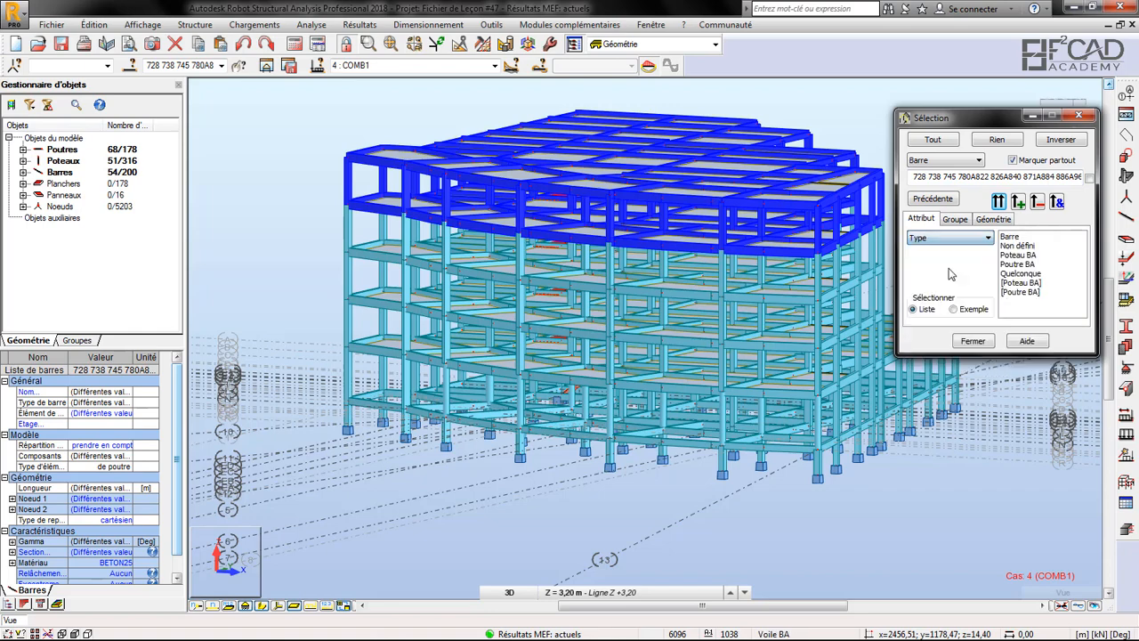
{"action": "left_click", "coordinate": [1032, 265]}
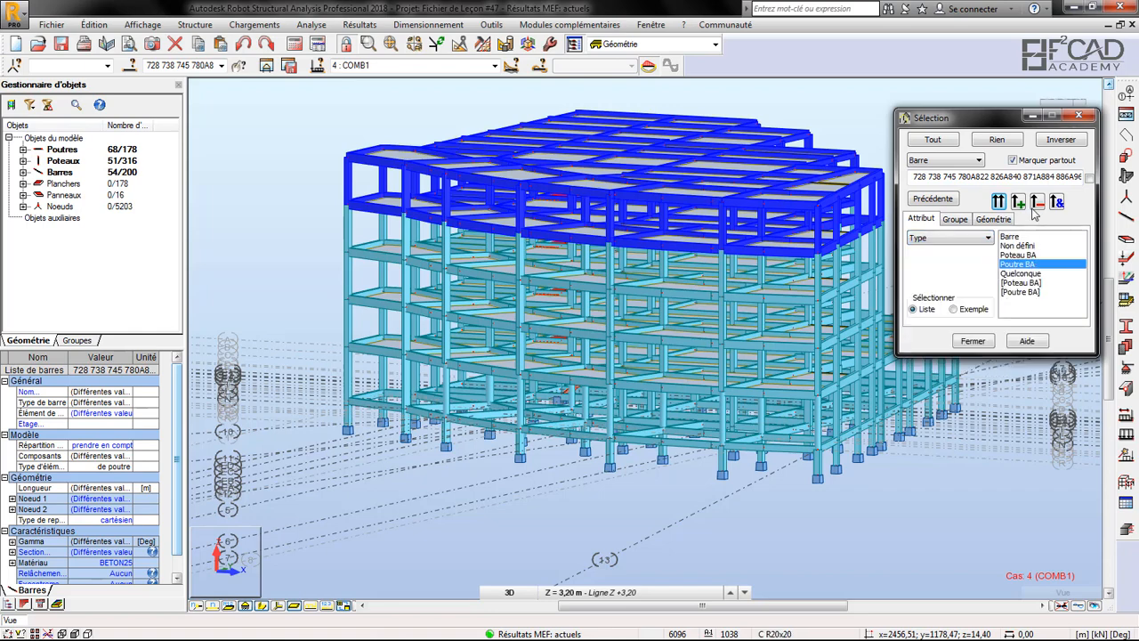
{"action": "left_click", "coordinate": [1037, 203]}
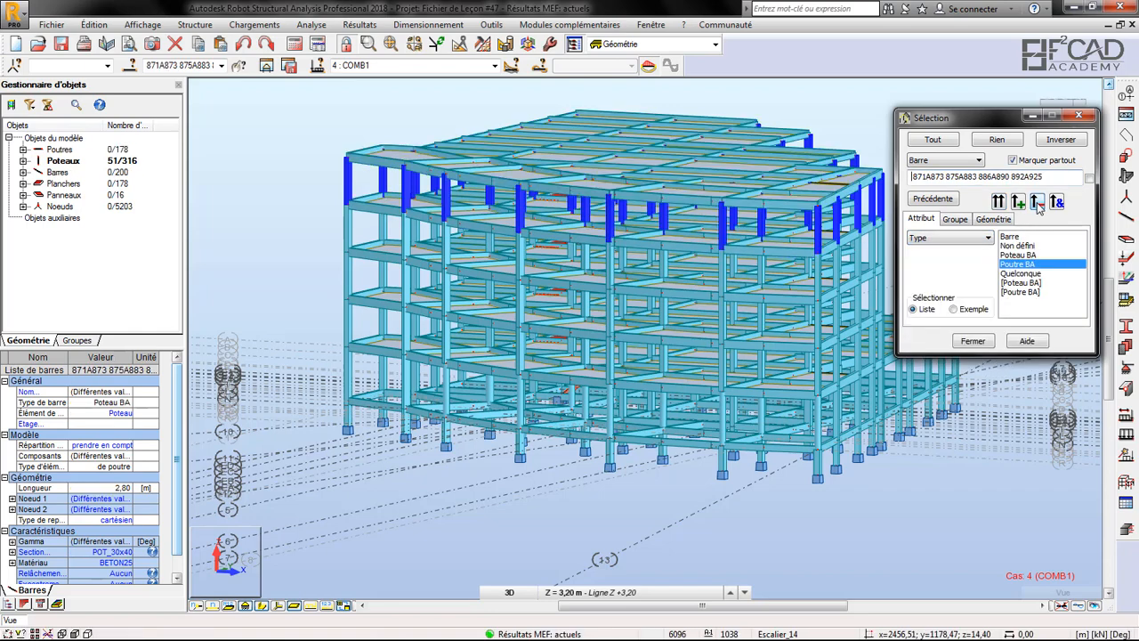
{"action": "left_click", "coordinate": [1078, 117]}
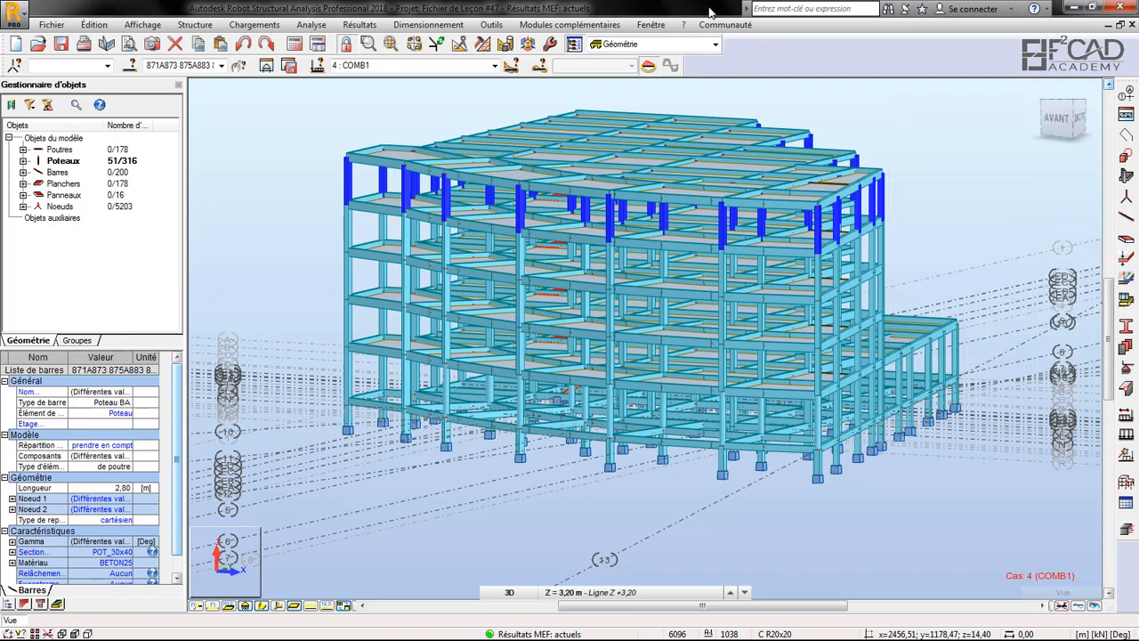
Send the selected columns to reinforced concrete design with manual combinations, grouped by storey and geometry
{"action": "scroll", "coordinate": [539, 260], "scroll_direction": "down", "scroll_amount": 2}
{"action": "scroll", "coordinate": [639, 202], "scroll_direction": "up", "scroll_amount": 2}
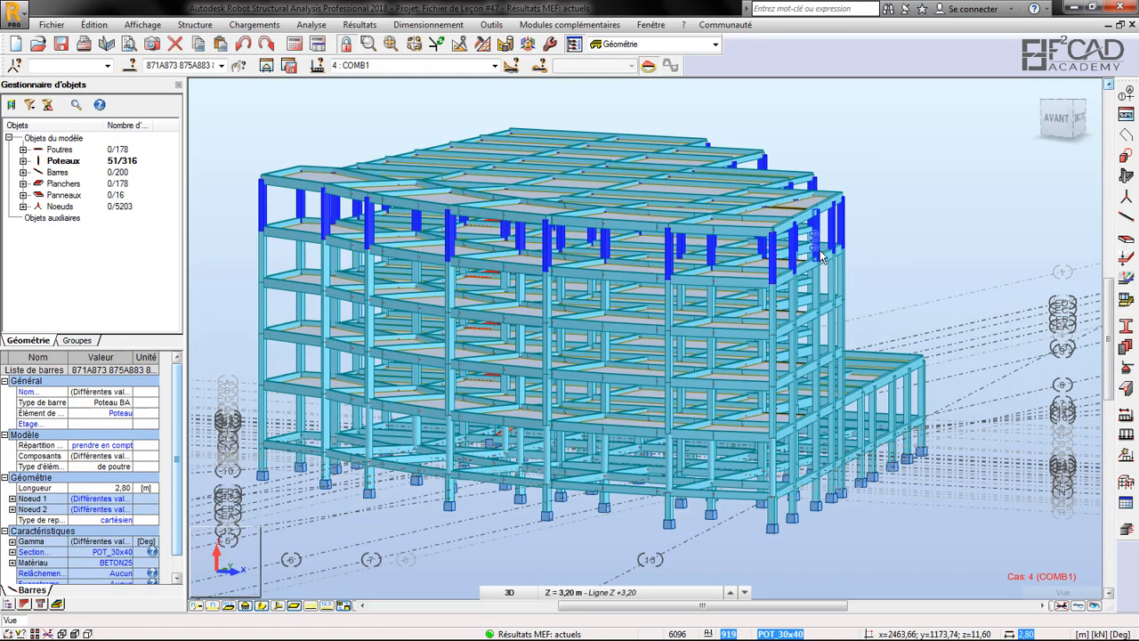
{"action": "scroll", "coordinate": [555, 160], "scroll_direction": "down", "scroll_amount": 1}
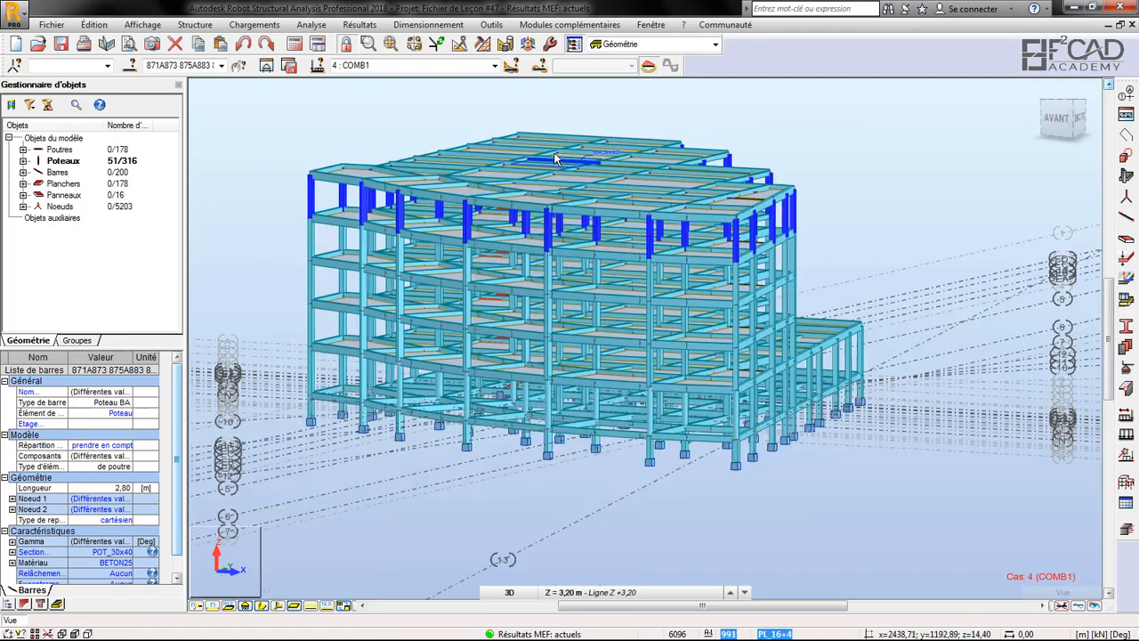
{"action": "left_click", "coordinate": [1126, 530]}
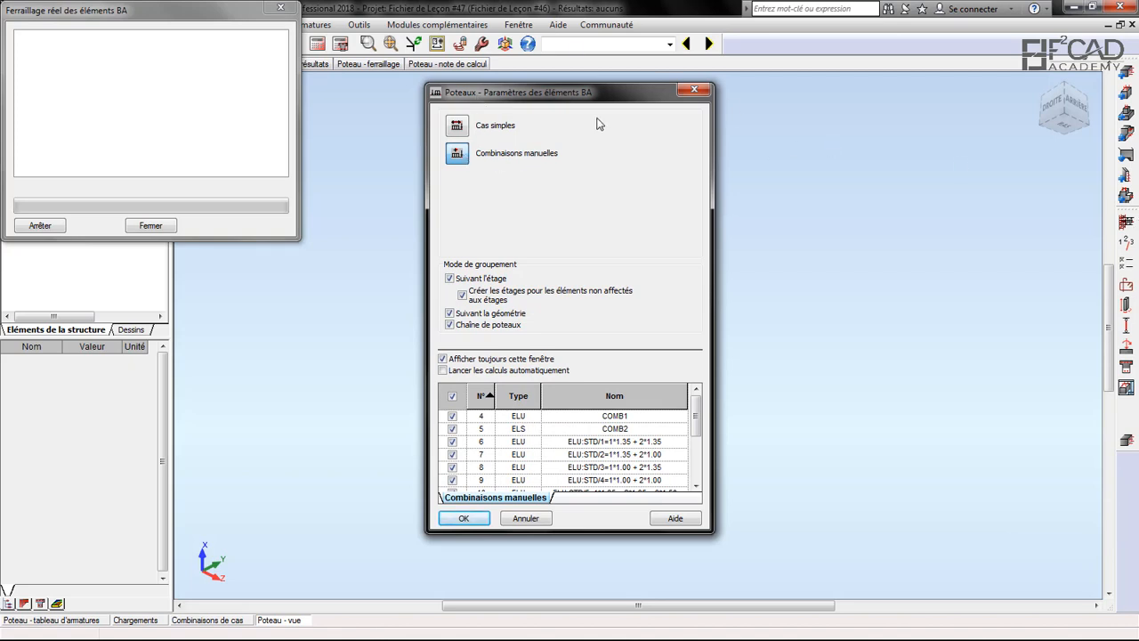
{"action": "left_click", "coordinate": [462, 516]}
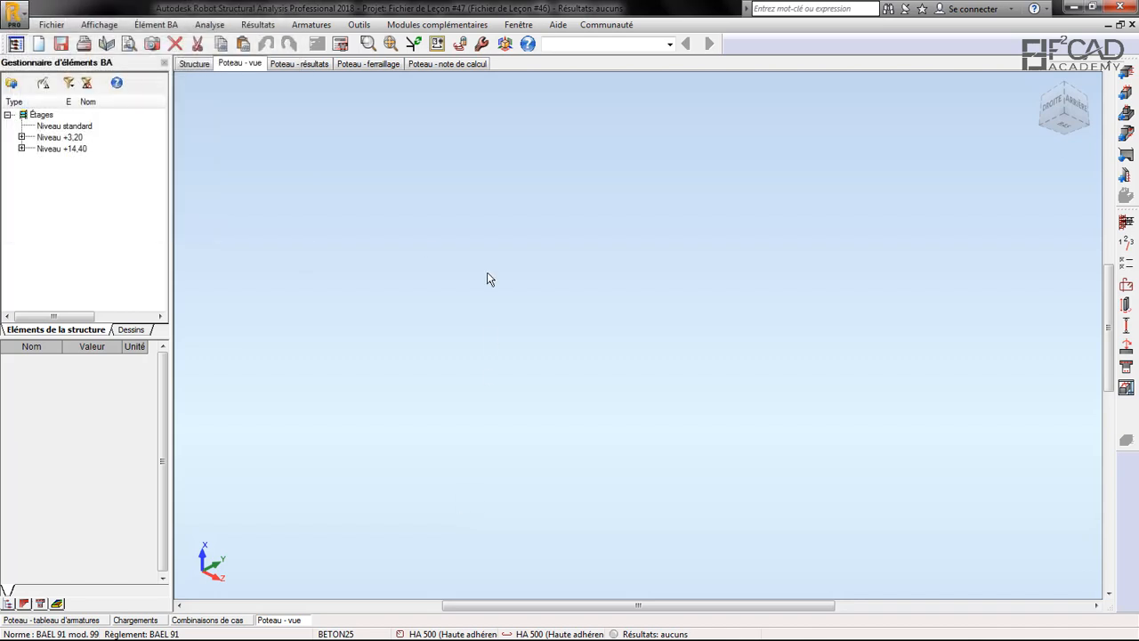
Expand the storeys of the concrete element list and open column group Poteau871..924 under Niveau +14,40
{"action": "left_click", "coordinate": [22, 149]}
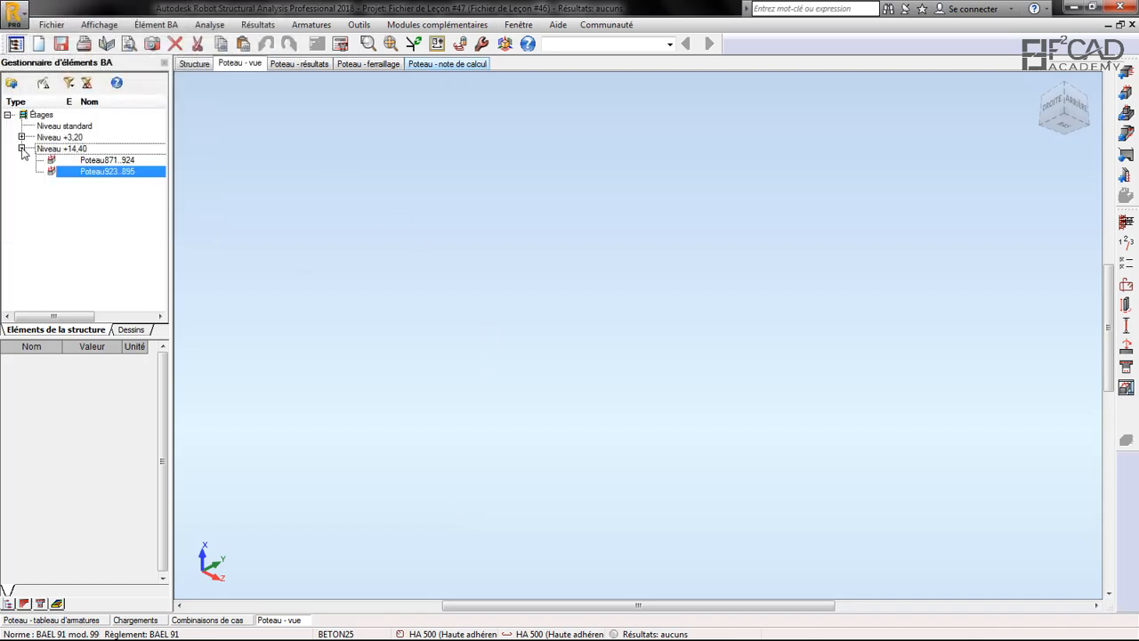
{"action": "left_click", "coordinate": [22, 137]}
{"action": "left_click", "coordinate": [22, 137]}
{"action": "left_click", "coordinate": [123, 162]}
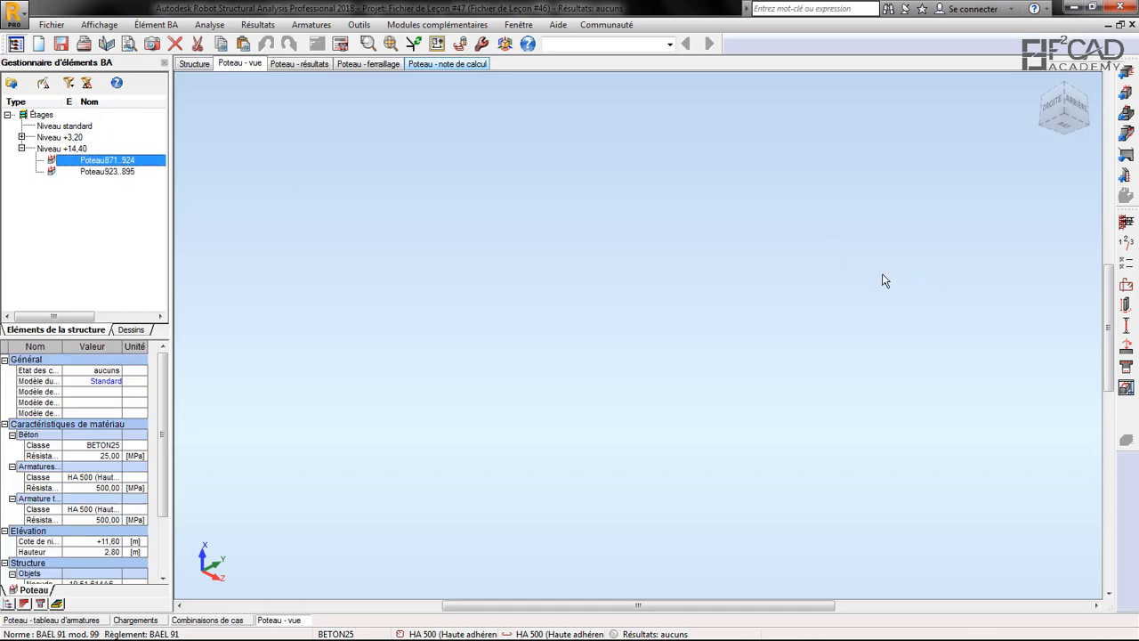
Return to the structure and relaunch the concrete design of the selected columns with the manual combinations
{"action": "left_click", "coordinate": [195, 64]}
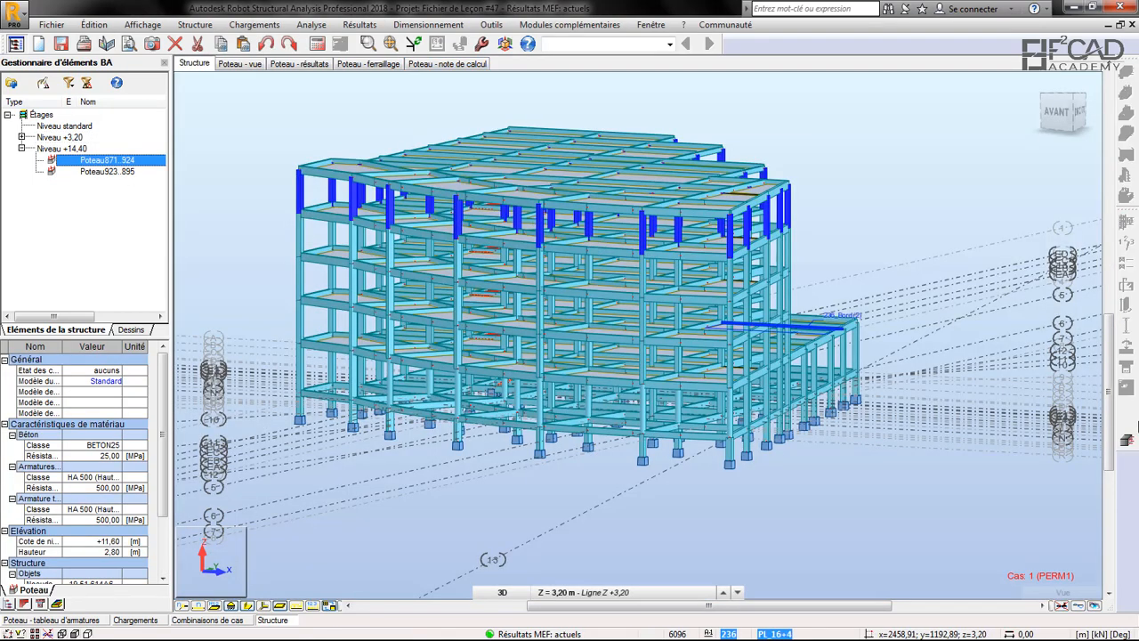
{"action": "left_click", "coordinate": [1126, 440]}
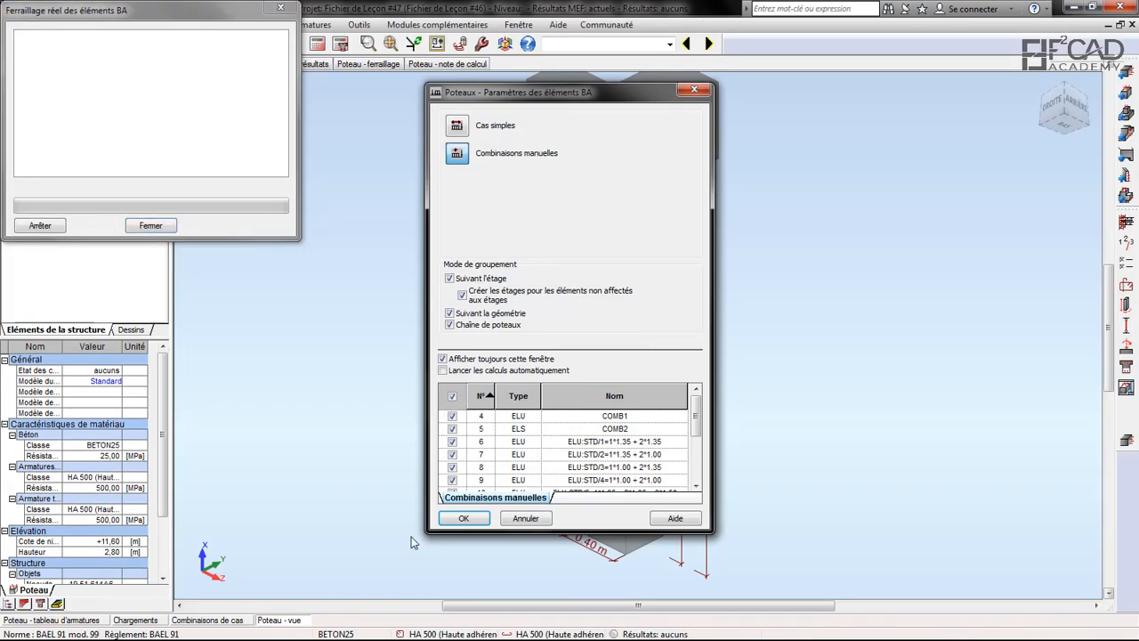
{"action": "left_click", "coordinate": [464, 519]}
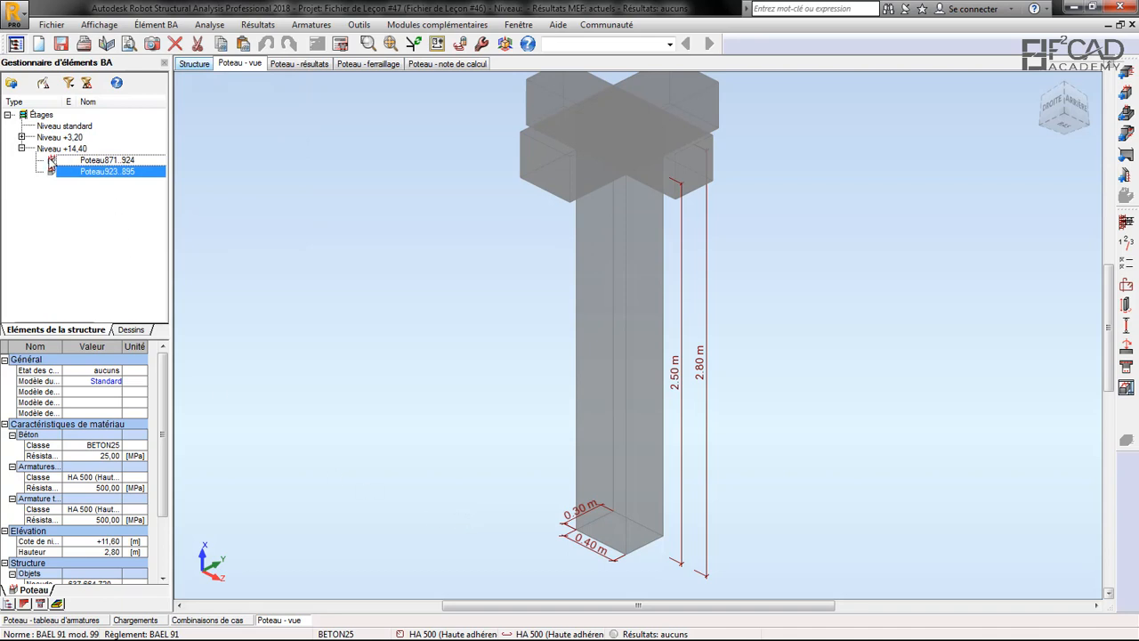
Compare the geometry of column groups Poteau871..924 and Poteau923..895 on Niveau +14,40
{"action": "left_click", "coordinate": [22, 148]}
{"action": "left_click", "coordinate": [22, 147]}
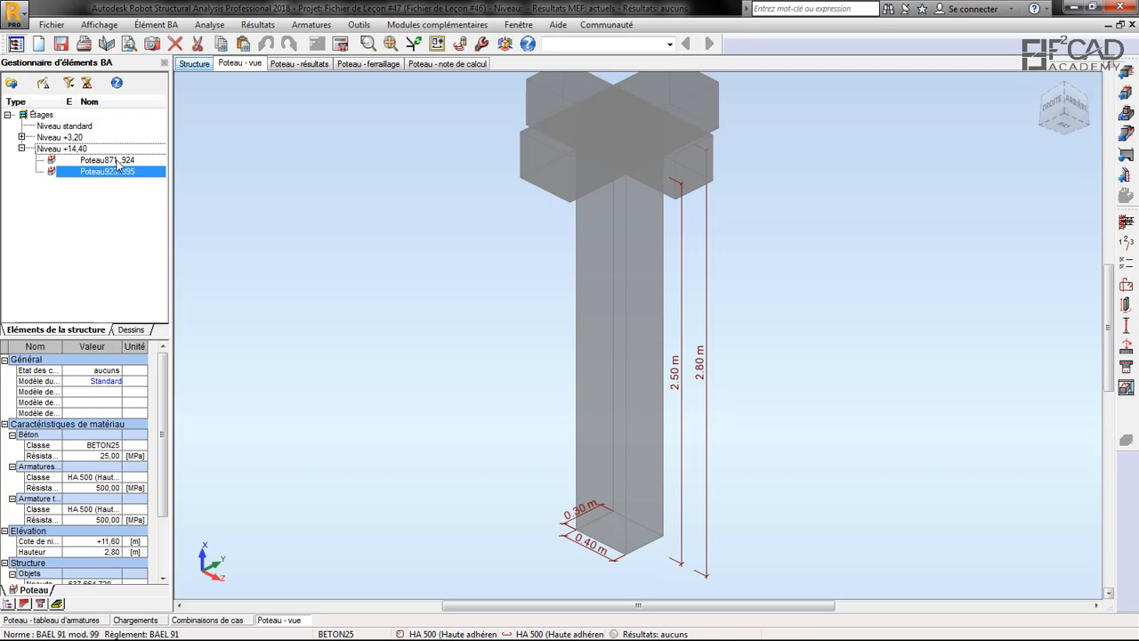
{"action": "left_click", "coordinate": [119, 161]}
{"action": "left_click", "coordinate": [125, 172]}
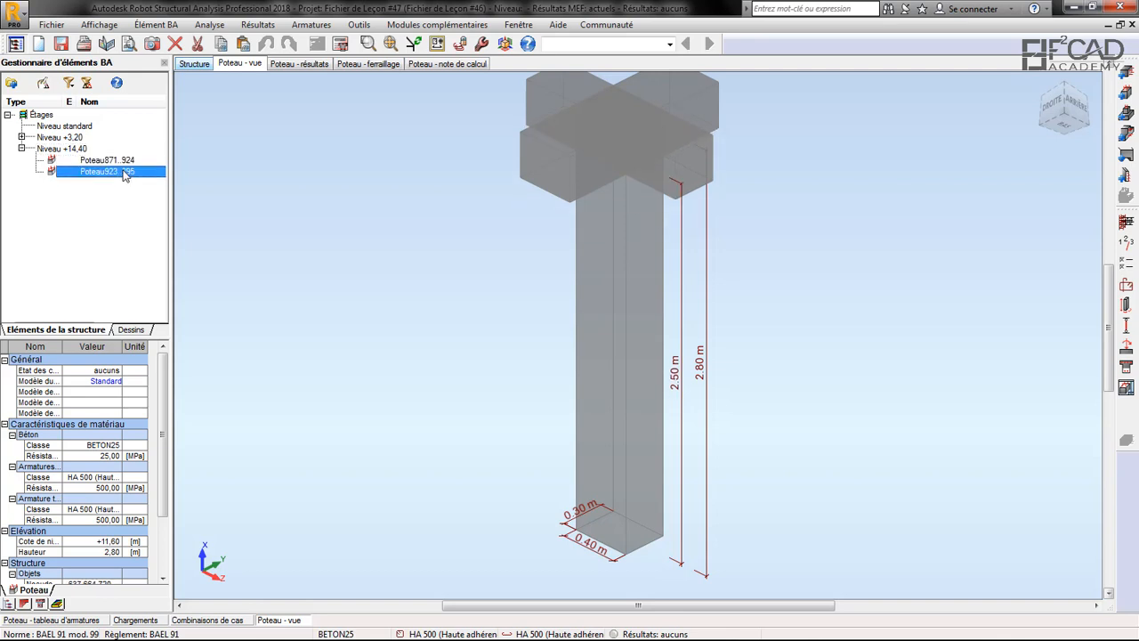
{"action": "left_click", "coordinate": [127, 161]}
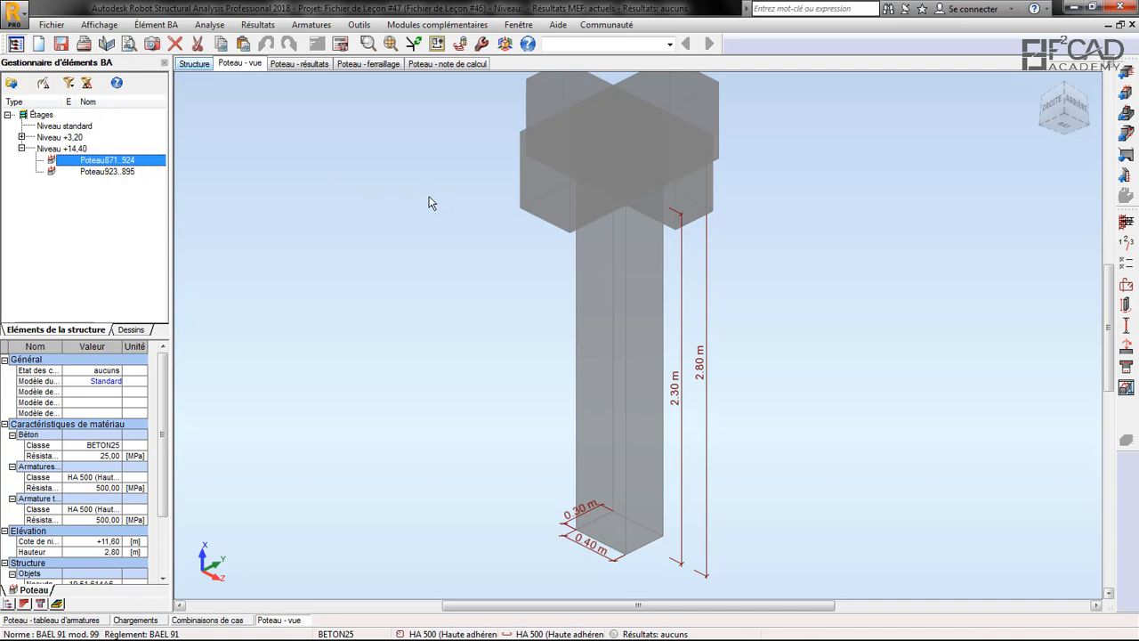
{"action": "left_click", "coordinate": [107, 170]}
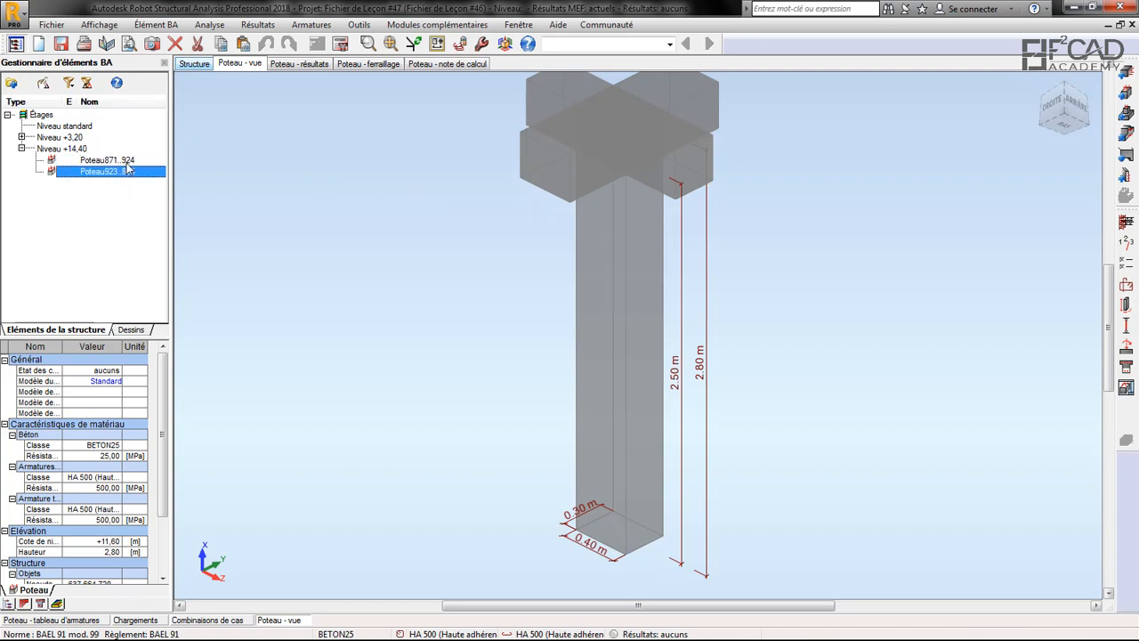
{"action": "left_click", "coordinate": [124, 162]}
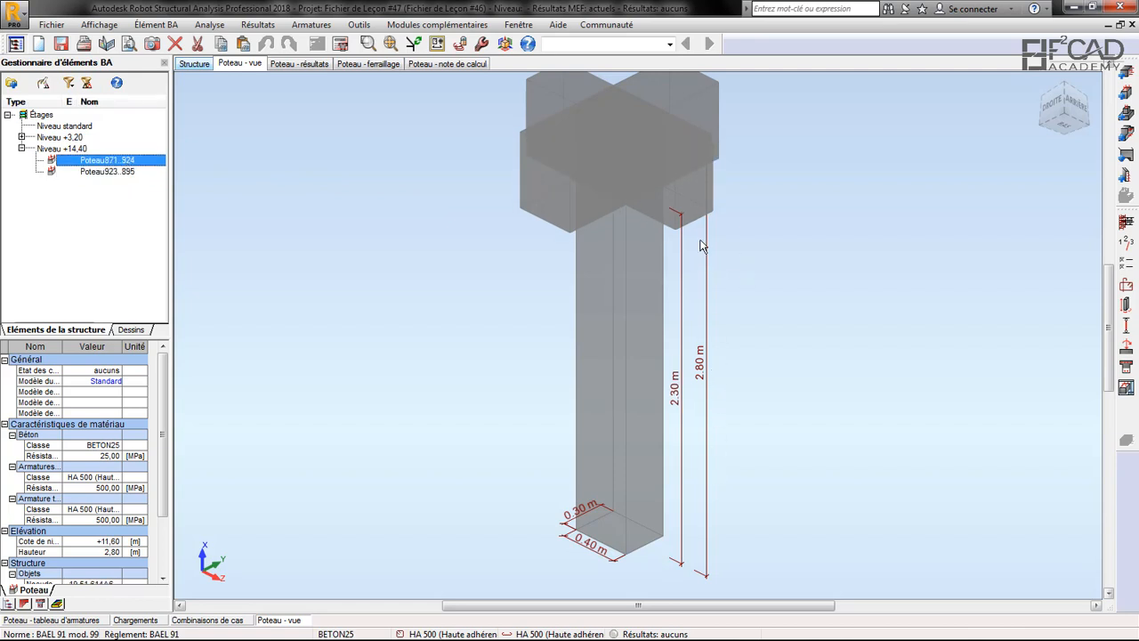
{"action": "left_click", "coordinate": [119, 171]}
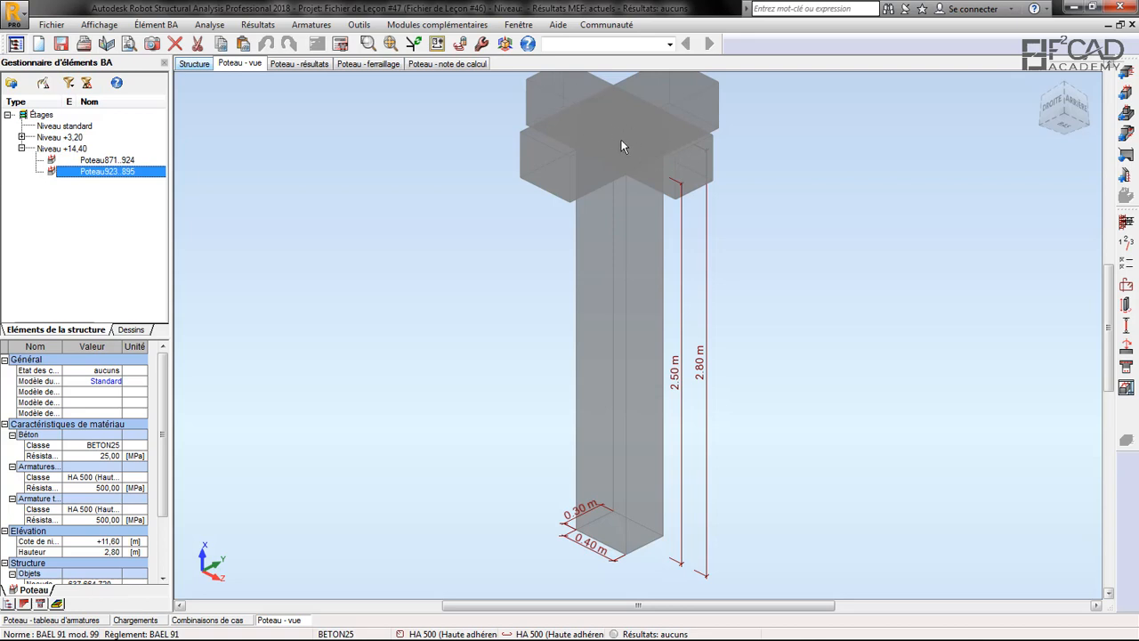
Switch between the two Niveau +14,40 column groups to check their clear heights under the beams, ending on Poteau871..924
{"action": "left_click", "coordinate": [101, 160]}
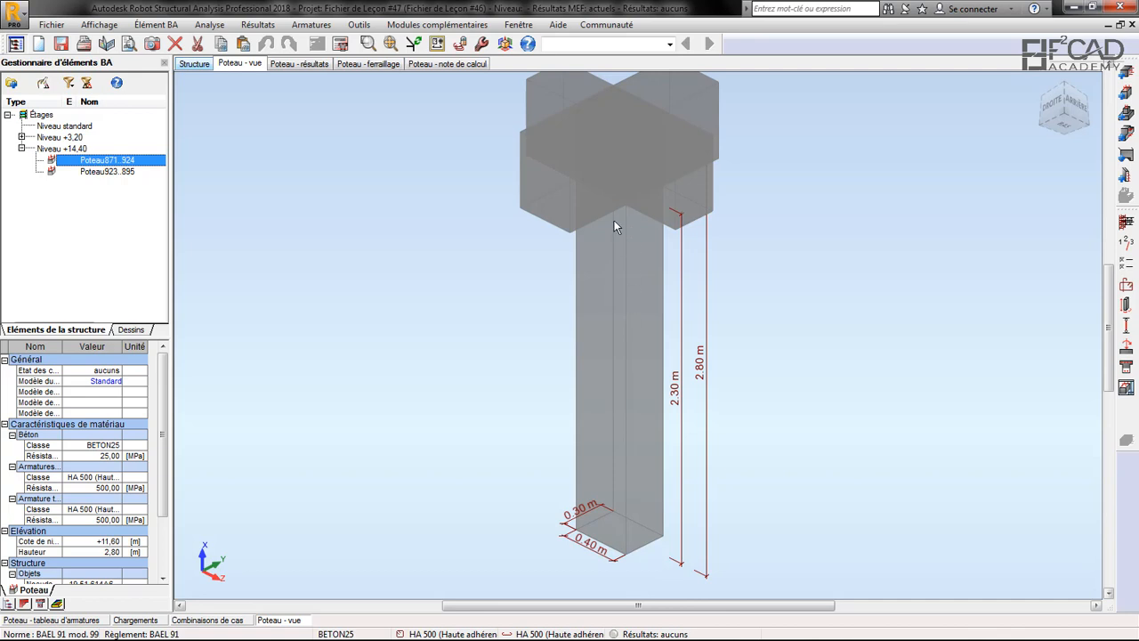
{"action": "left_click", "coordinate": [112, 173]}
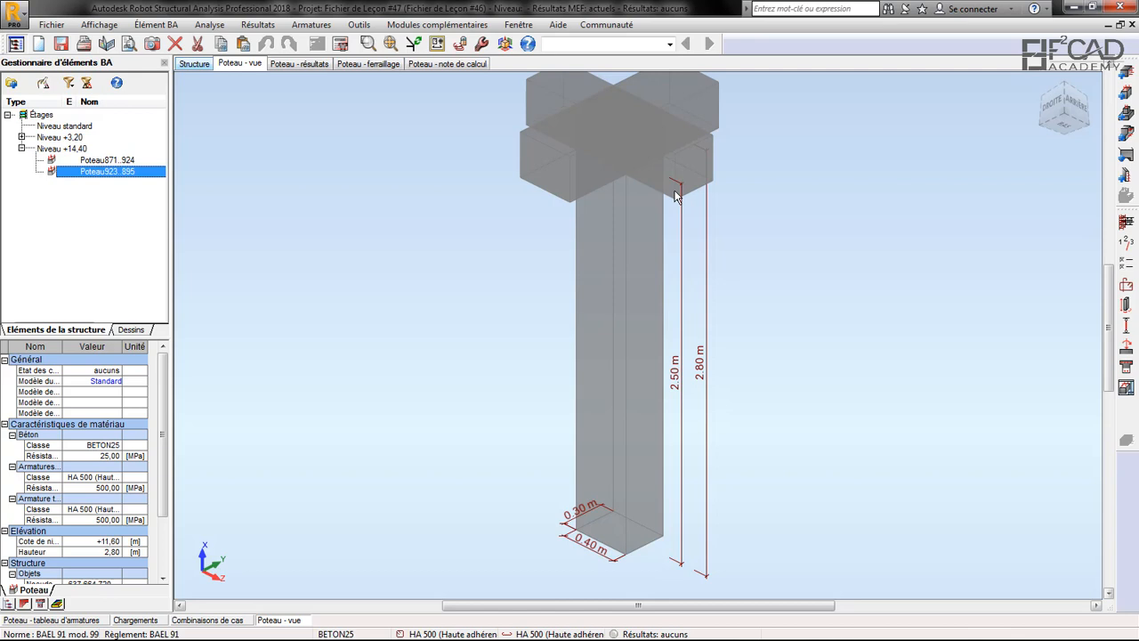
{"action": "left_click", "coordinate": [121, 162]}
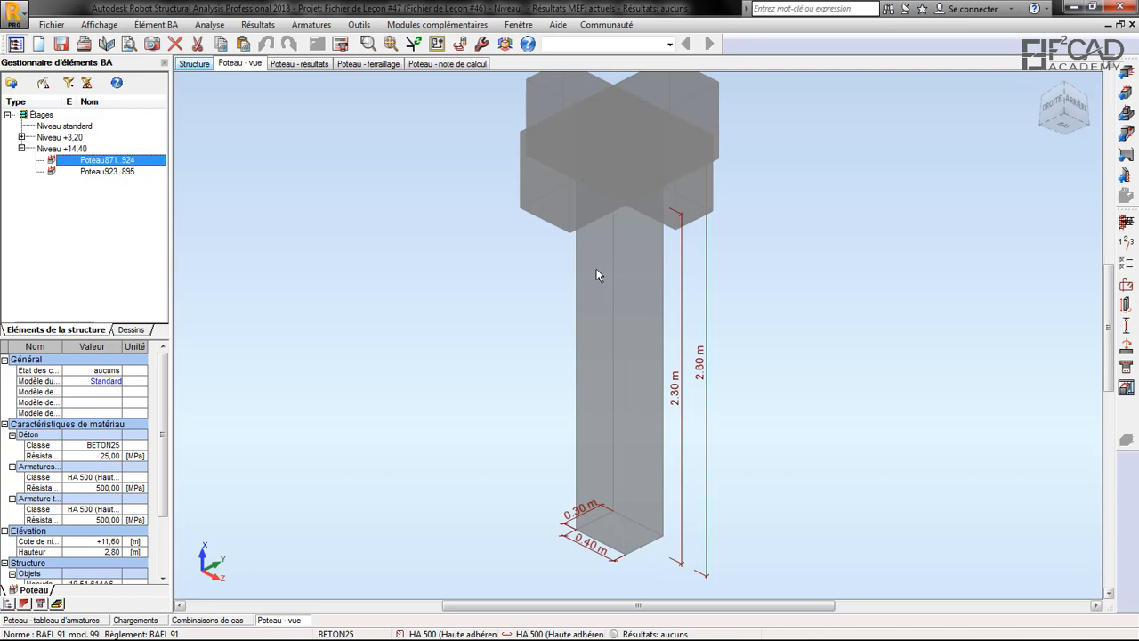
{"action": "left_click", "coordinate": [118, 172]}
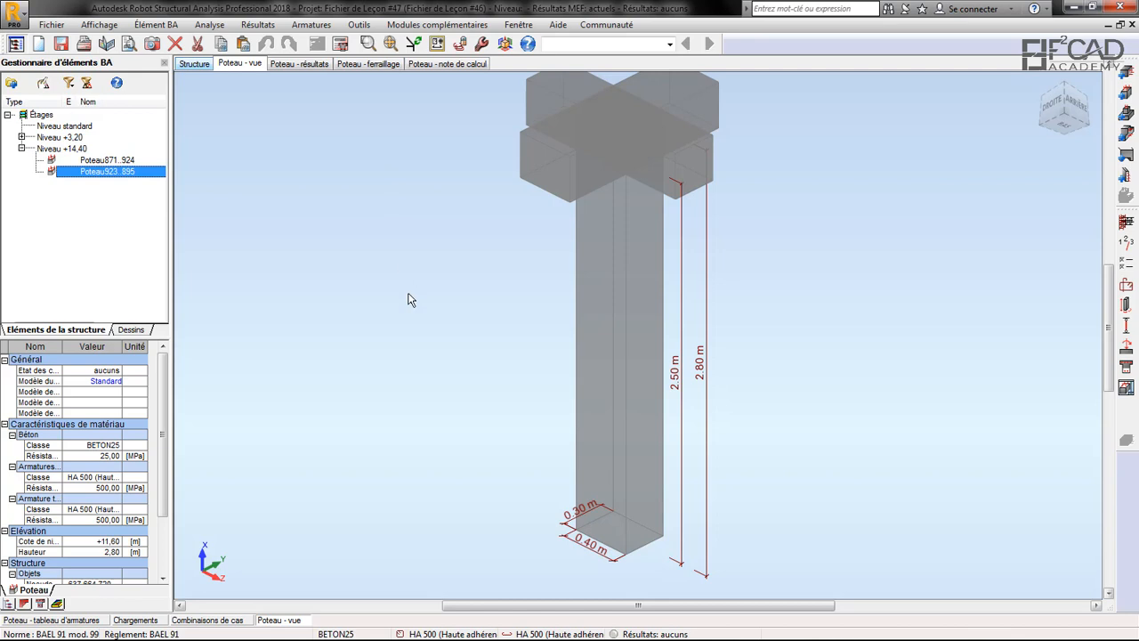
{"action": "left_click", "coordinate": [106, 161]}
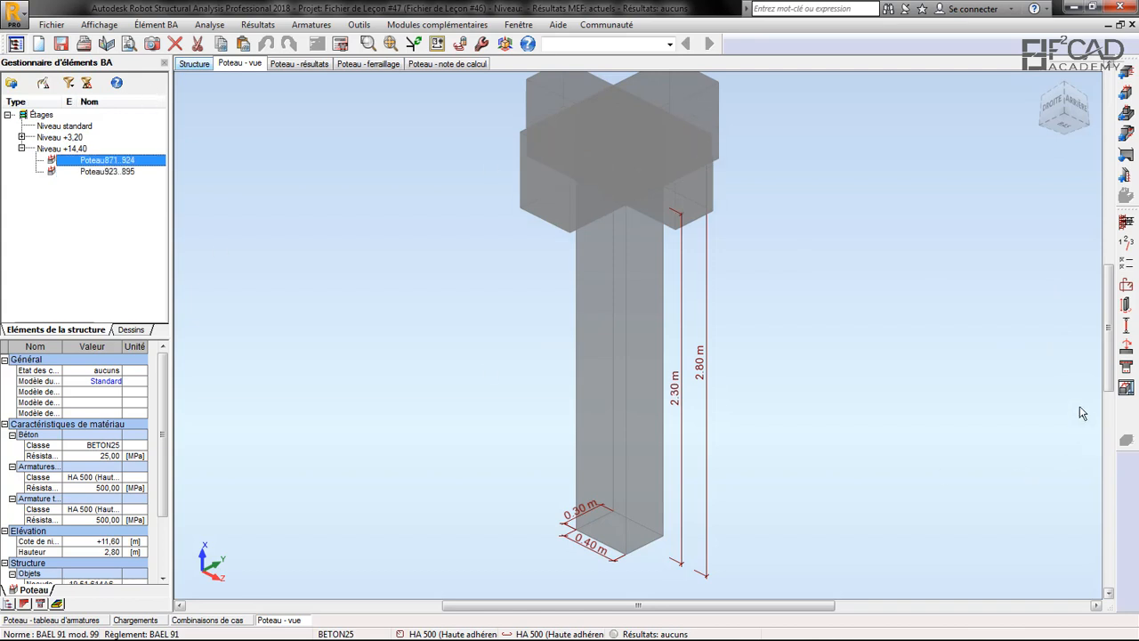
Review the axial loads per load case and column in the loads table of Poteau871..924
{"action": "left_click", "coordinate": [1128, 349]}
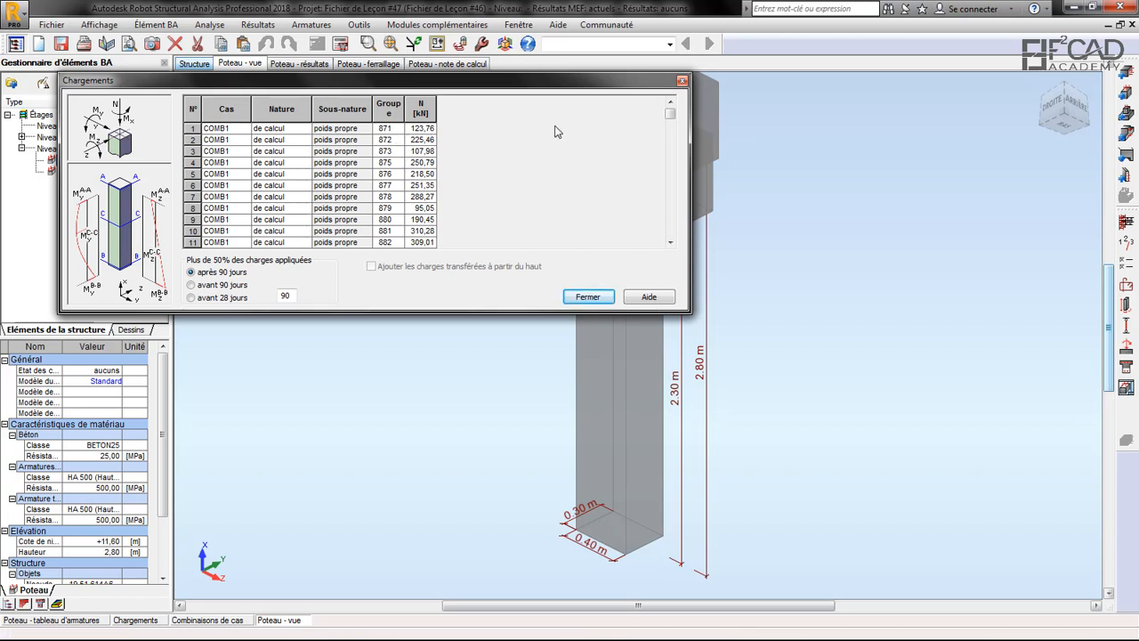
{"action": "left_click_drag", "start_coordinate": [673, 123], "coordinate": [599, 171]}
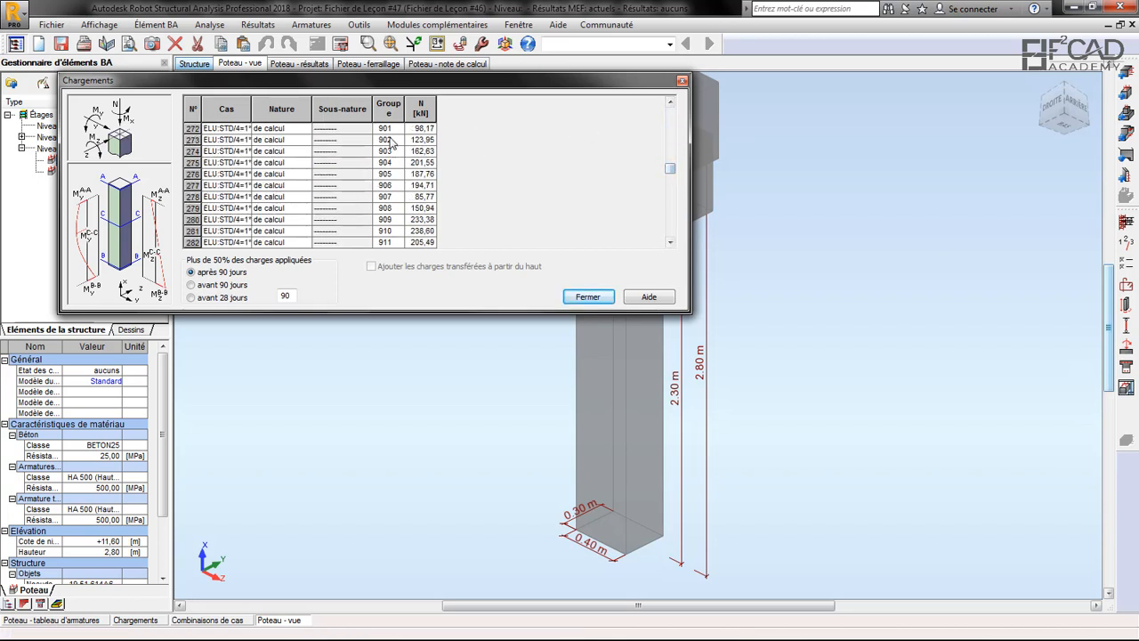
{"action": "left_click_drag", "start_coordinate": [674, 174], "coordinate": [681, 116]}
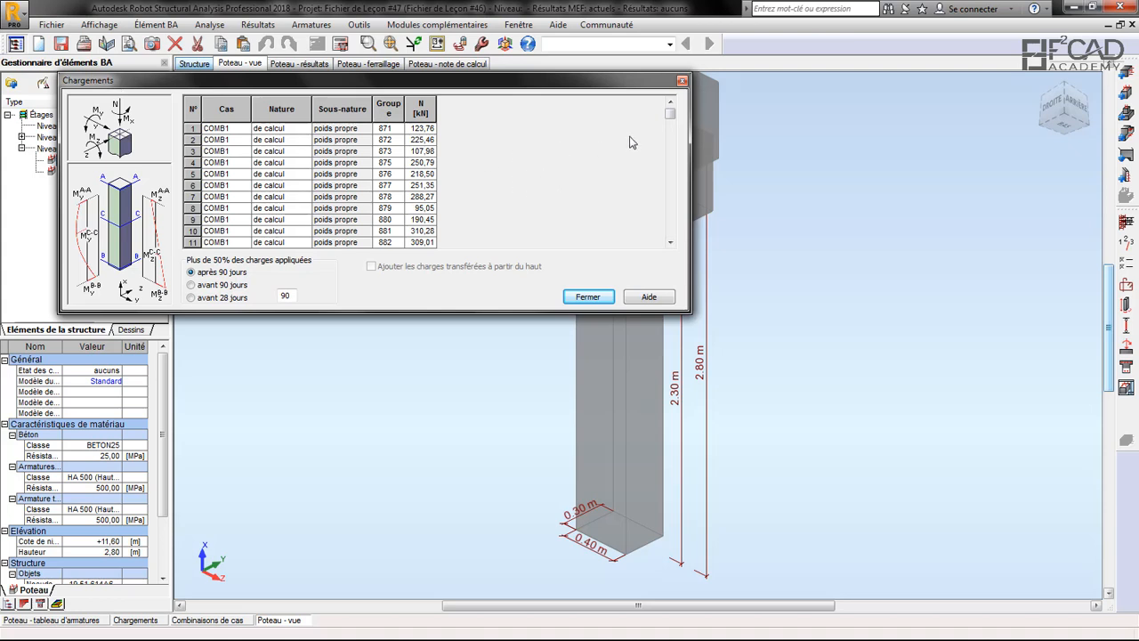
{"action": "left_click_drag", "start_coordinate": [673, 117], "coordinate": [674, 212]}
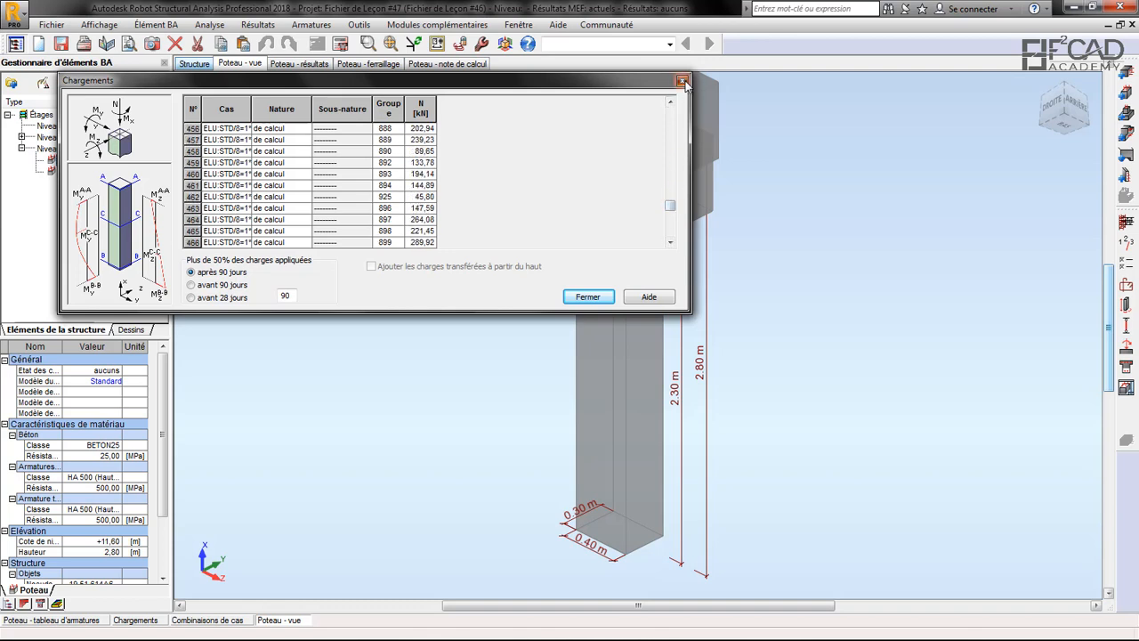
{"action": "left_click", "coordinate": [682, 81]}
{"action": "scroll", "coordinate": [521, 198], "scroll_direction": "up", "scroll_amount": 2}
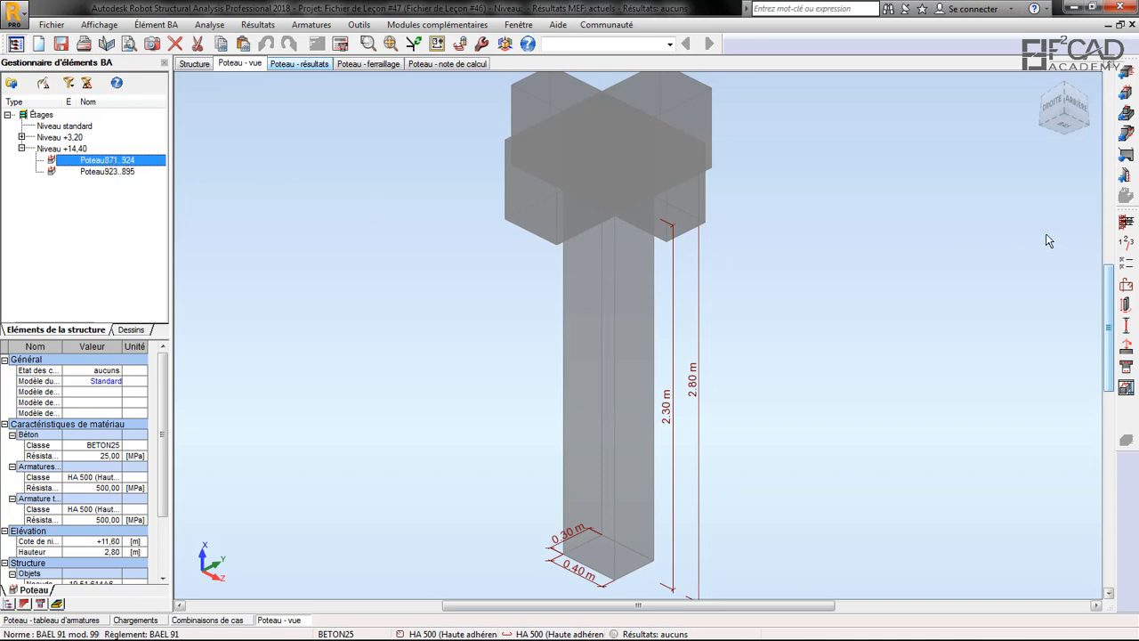
Apply the saved calculation options Lecon 45 to Poteau871..924, after checking their concrete, longitudinal steel and transverse steel settings
{"action": "left_click", "coordinate": [1128, 244]}
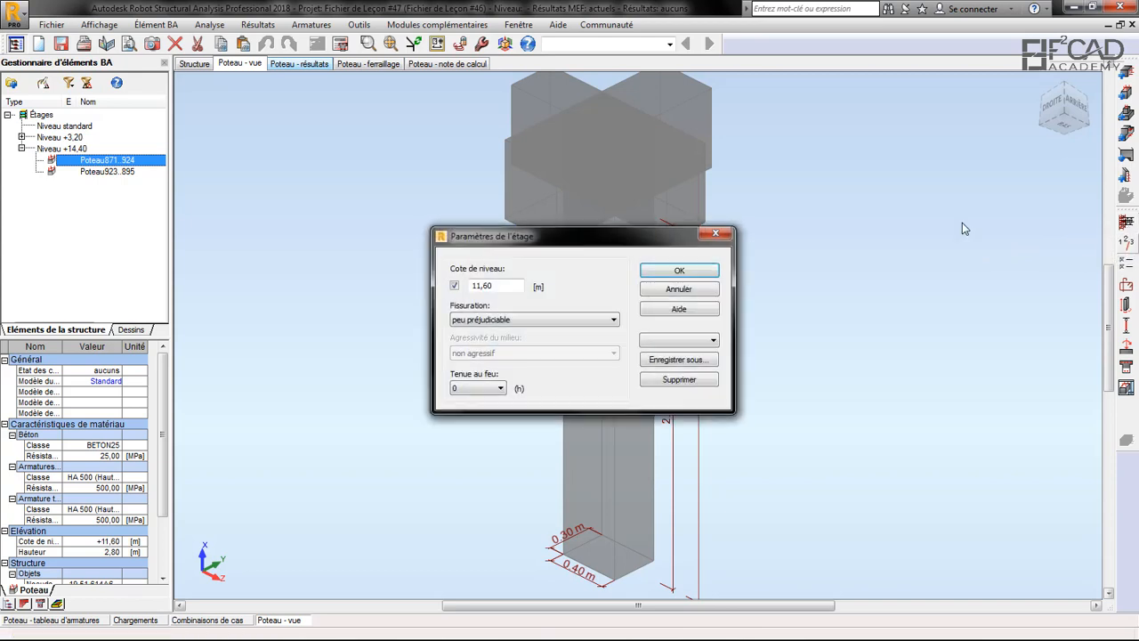
{"action": "left_click", "coordinate": [716, 235]}
{"action": "left_click", "coordinate": [1128, 263]}
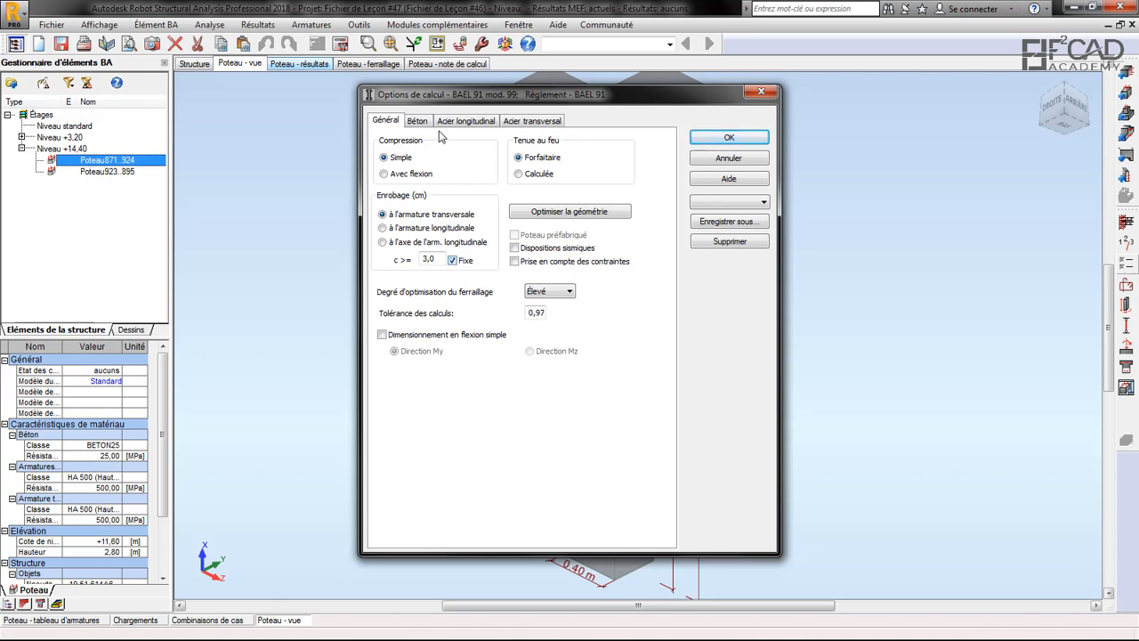
{"action": "left_click", "coordinate": [424, 123]}
{"action": "left_click_drag", "start_coordinate": [538, 225], "coordinate": [488, 230]}
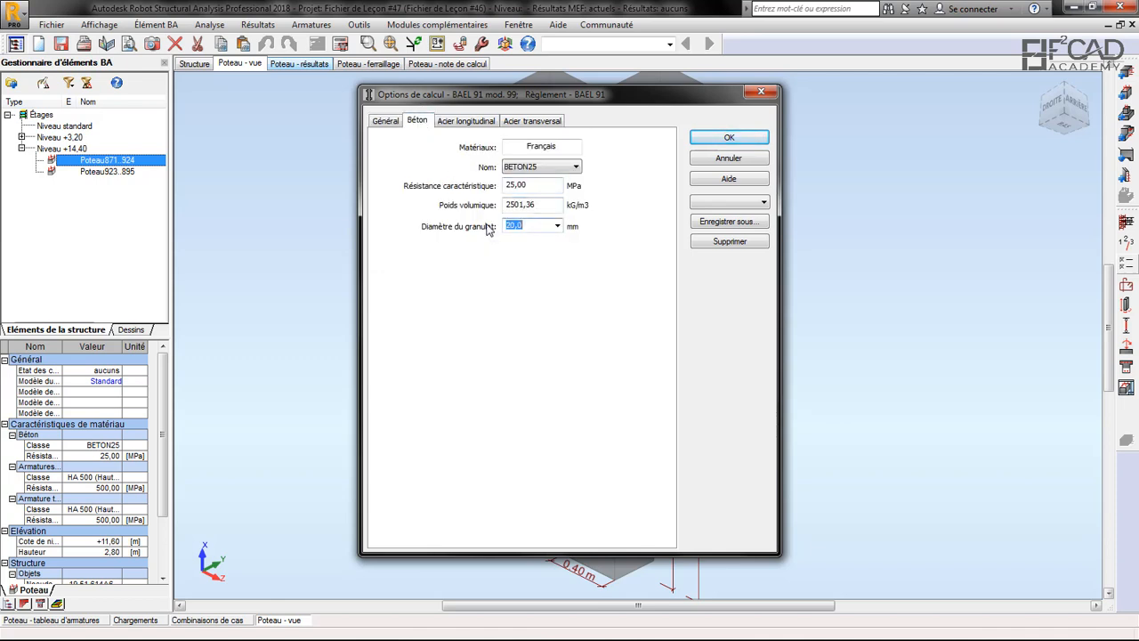
{"action": "type", "text": "25"}
{"action": "left_click", "coordinate": [747, 201]}
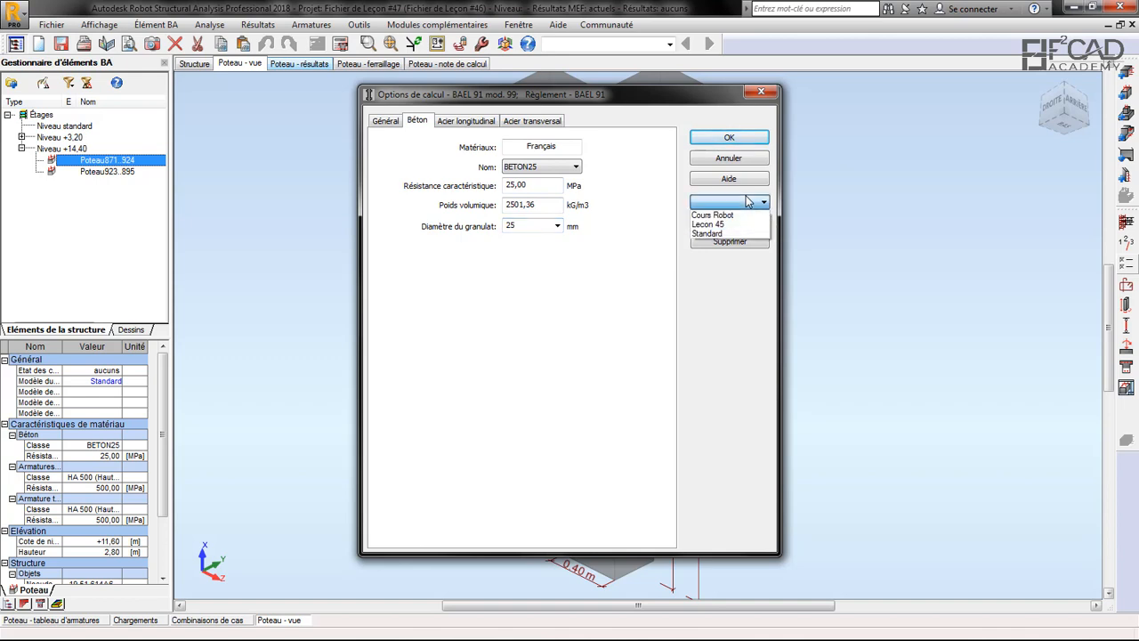
{"action": "left_click", "coordinate": [724, 225]}
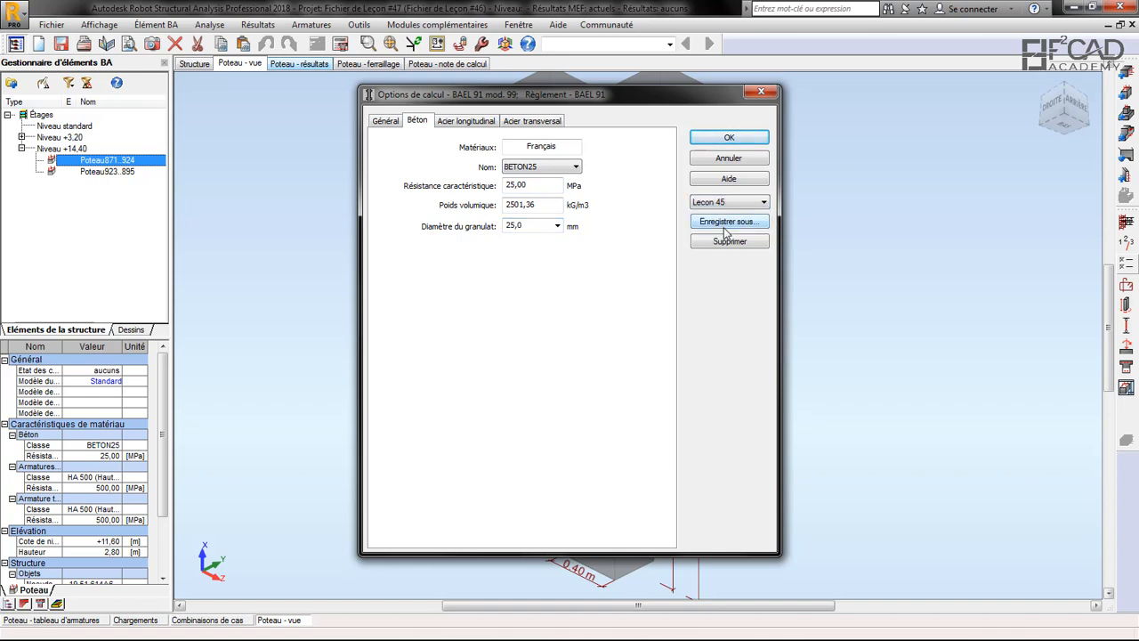
{"action": "left_click", "coordinate": [481, 123]}
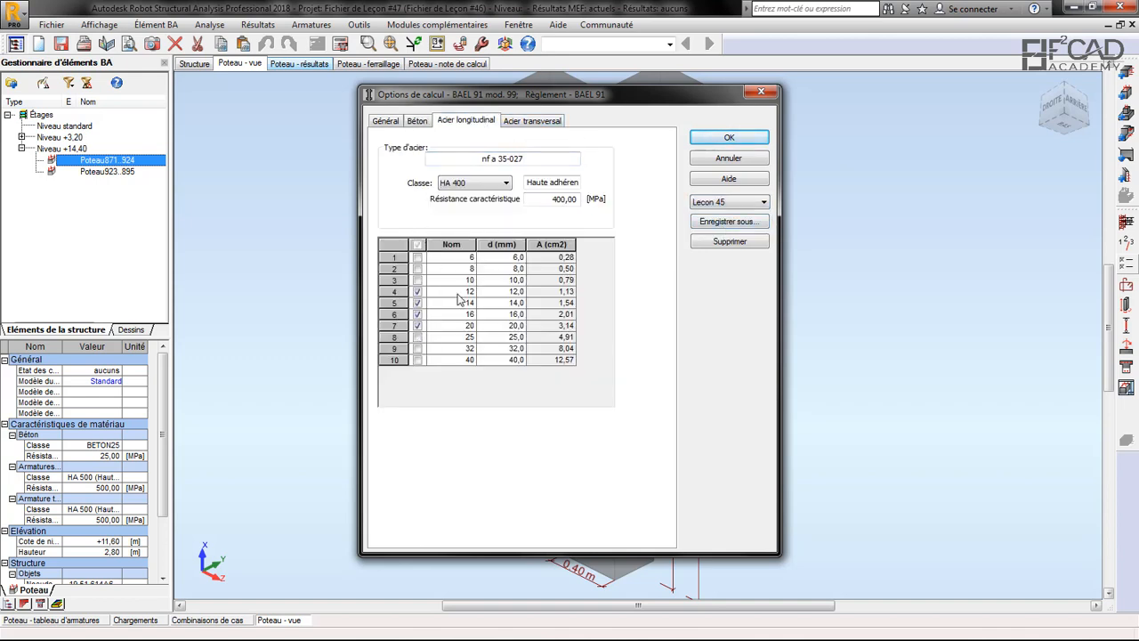
{"action": "left_click", "coordinate": [532, 123]}
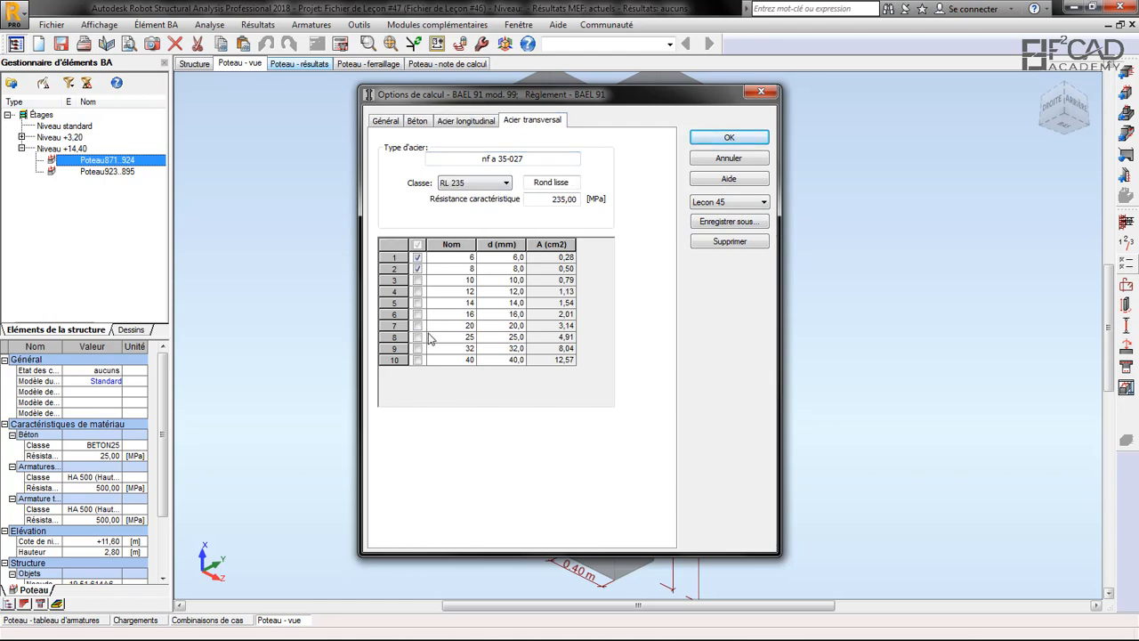
{"action": "left_click", "coordinate": [729, 137]}
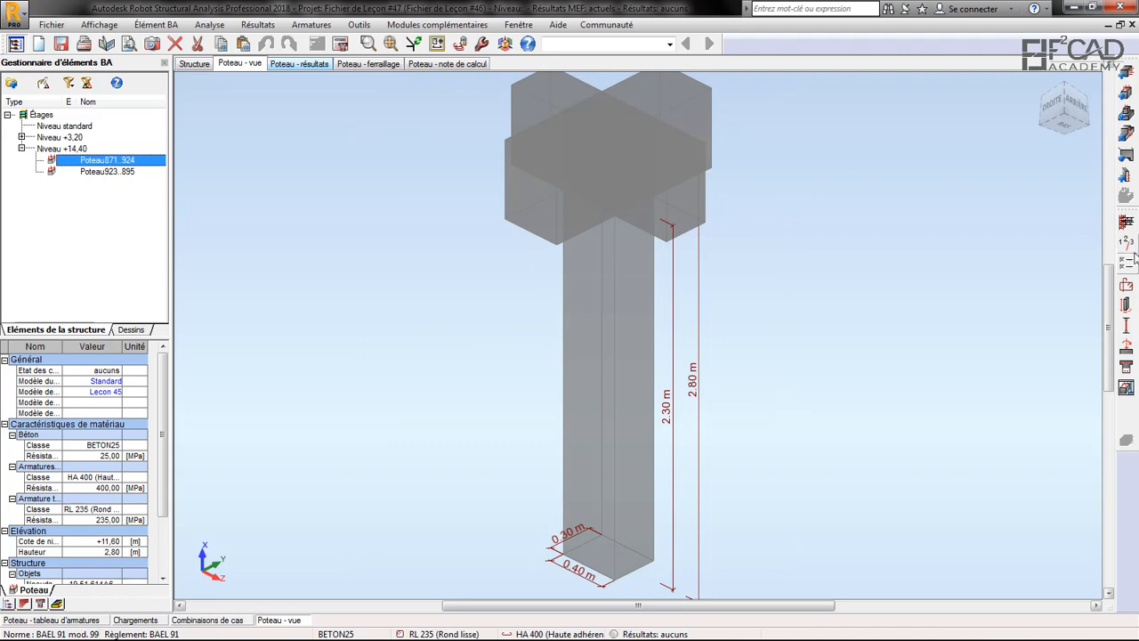
In the reinforcement pattern, set the maximum bars per corner bundle and make the connection to the upper column Inactive
{"action": "left_click", "coordinate": [1127, 284]}
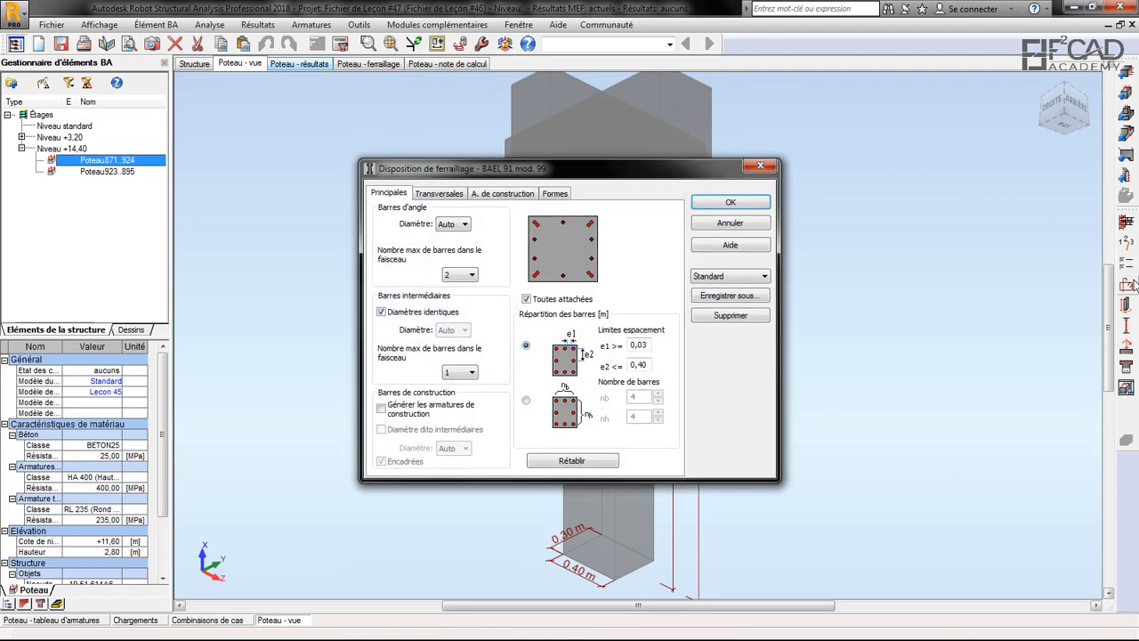
{"action": "left_click", "coordinate": [460, 274]}
{"action": "left_click", "coordinate": [461, 289]}
{"action": "left_click", "coordinate": [440, 193]}
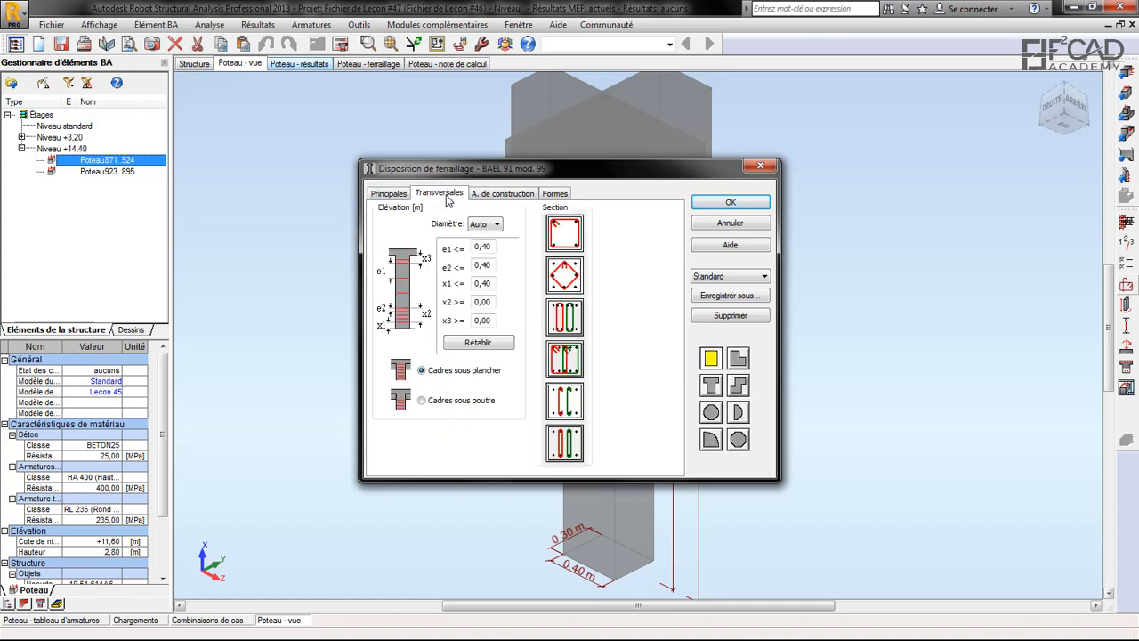
{"action": "left_click", "coordinate": [514, 192]}
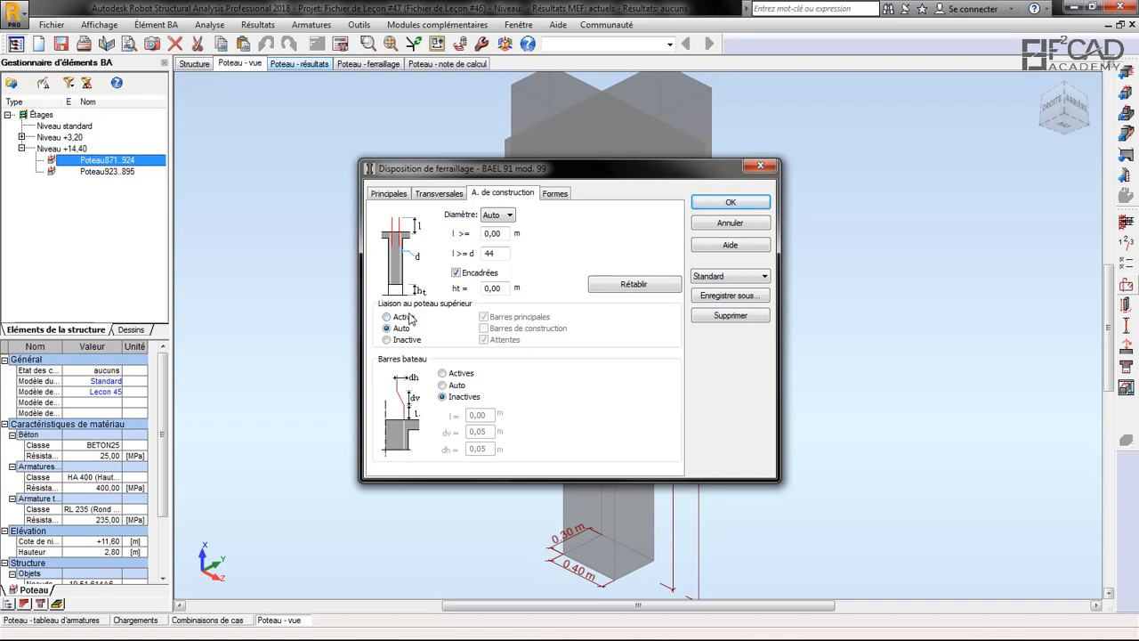
{"action": "left_click", "coordinate": [416, 345]}
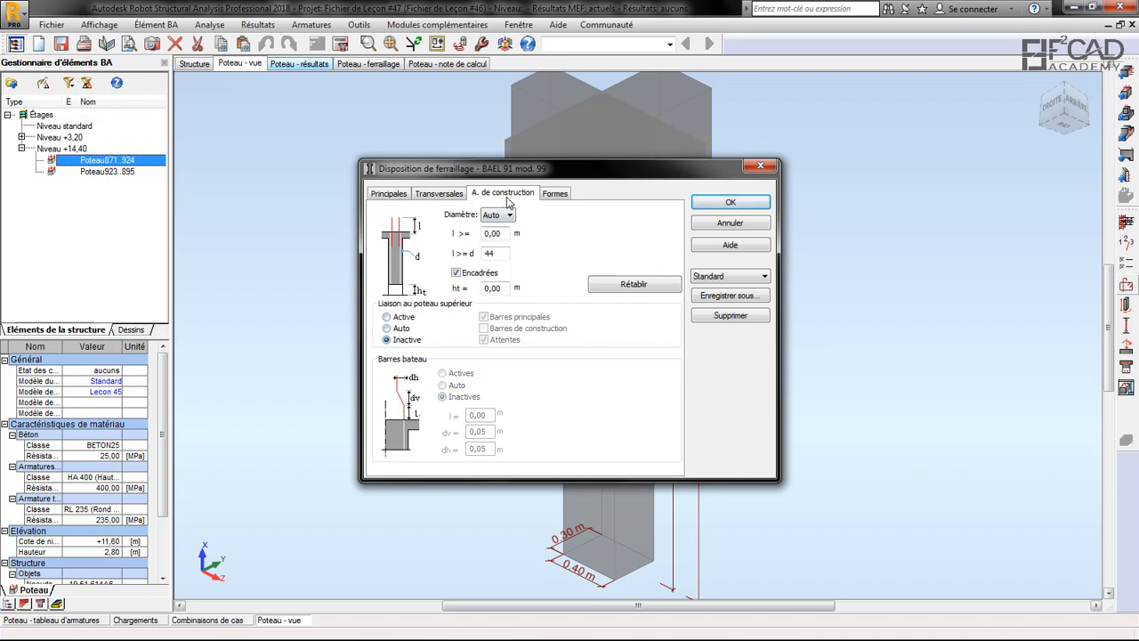
{"action": "left_click", "coordinate": [555, 193]}
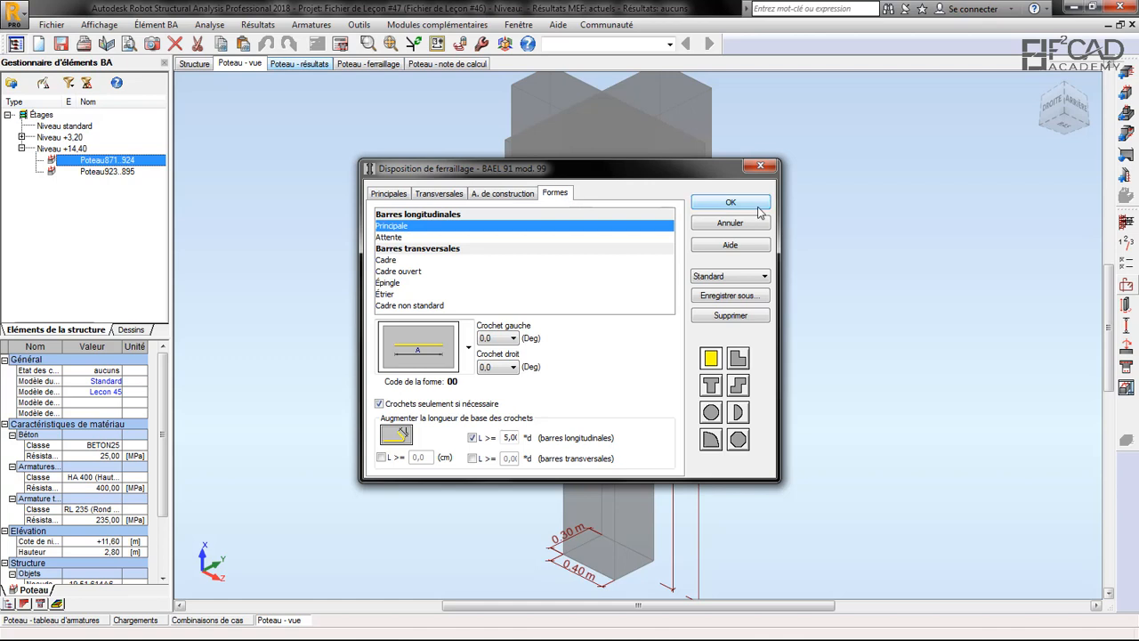
{"action": "left_click", "coordinate": [729, 203]}
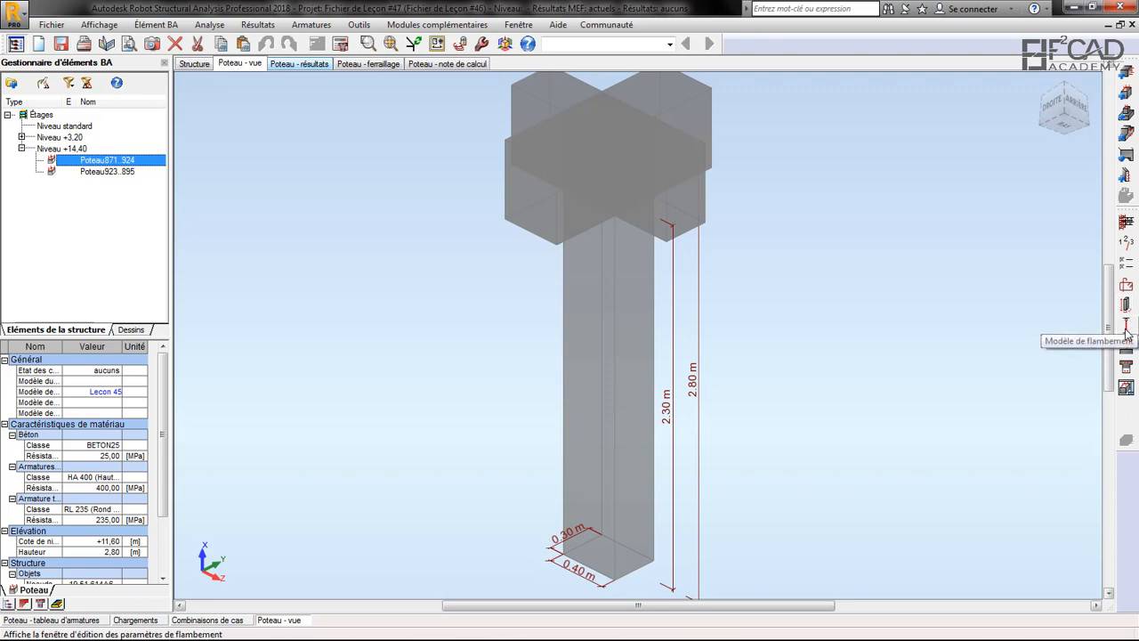
Define the buckling model without sway in directions Y and Z, activating direction Z and using a coefficient of 1,00 for both
{"action": "left_click", "coordinate": [1125, 328]}
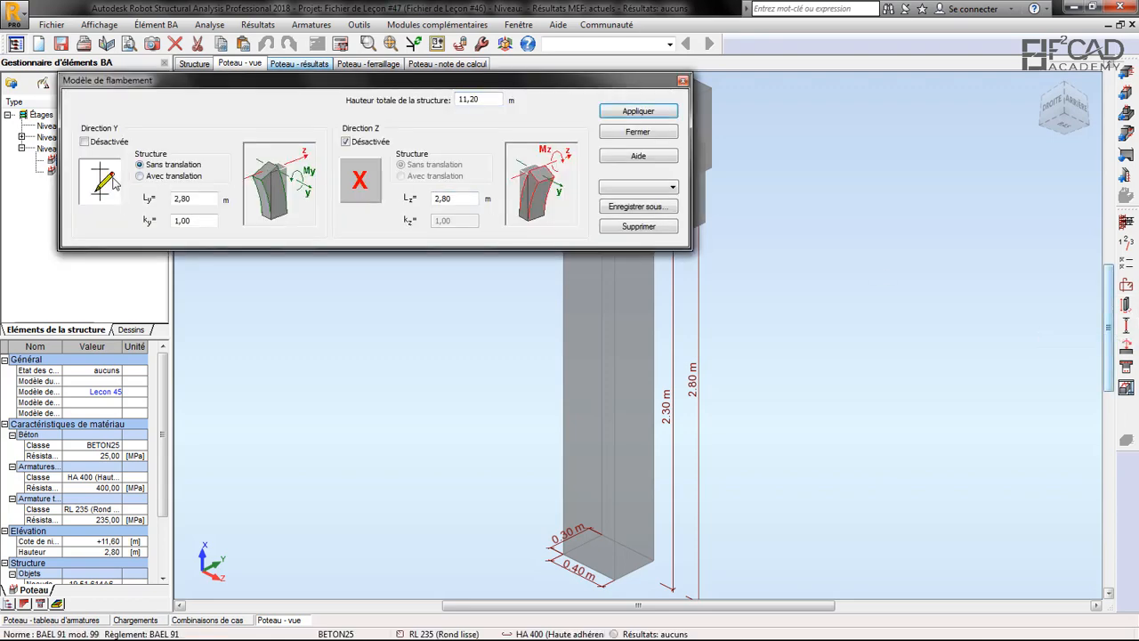
{"action": "left_click", "coordinate": [283, 210]}
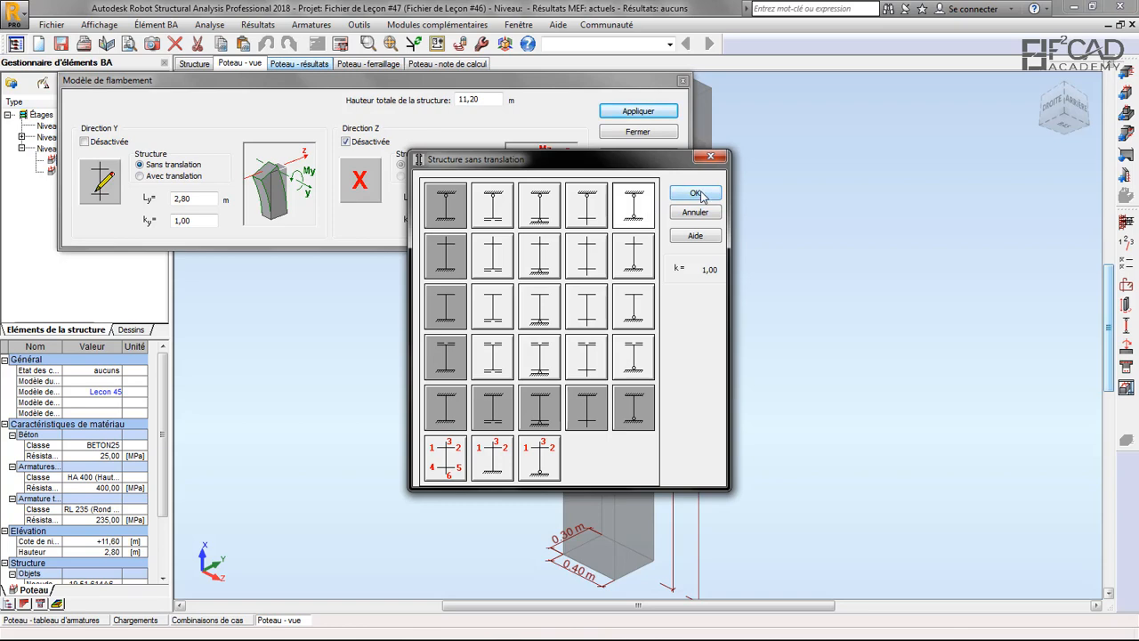
{"action": "left_click", "coordinate": [695, 193]}
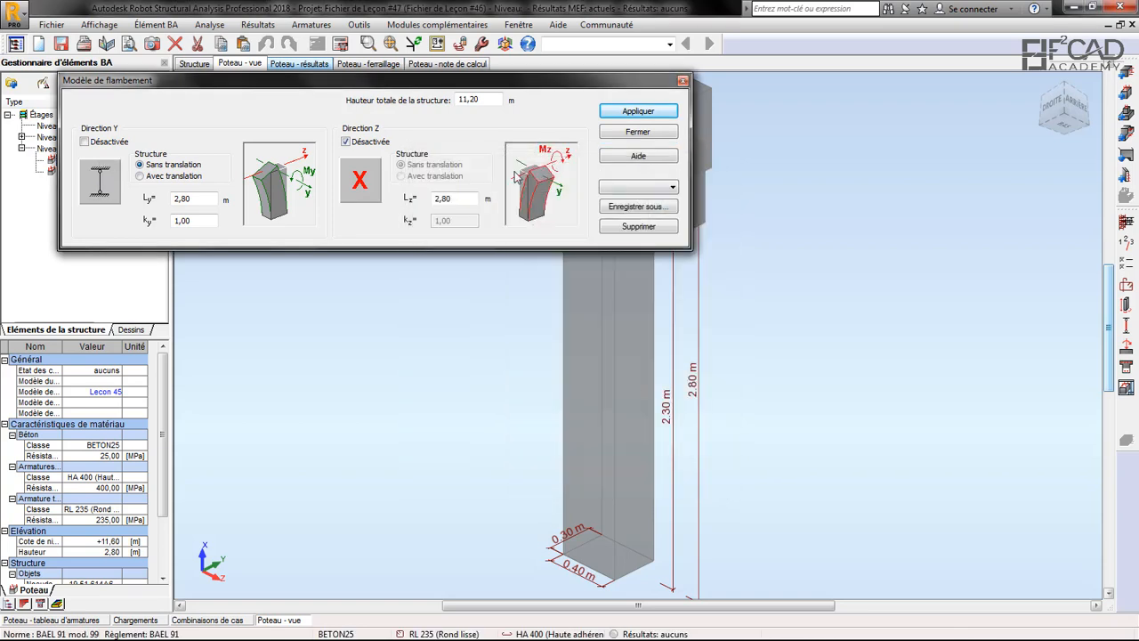
{"action": "left_click", "coordinate": [346, 142]}
{"action": "left_click", "coordinate": [358, 189]}
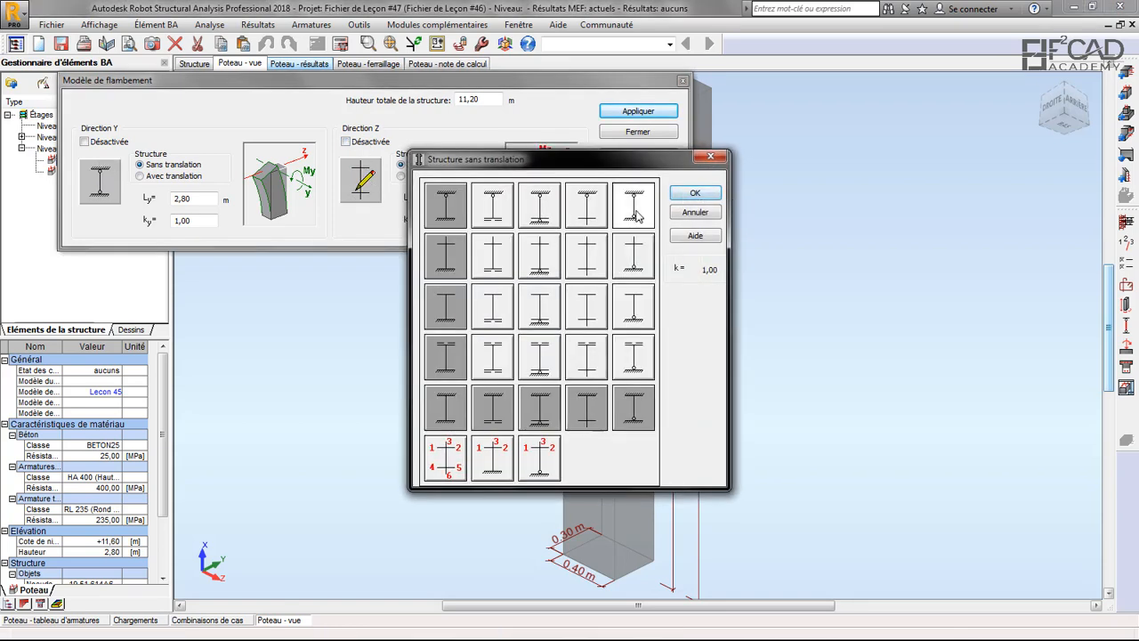
{"action": "left_click", "coordinate": [699, 196]}
{"action": "left_click", "coordinate": [638, 111]}
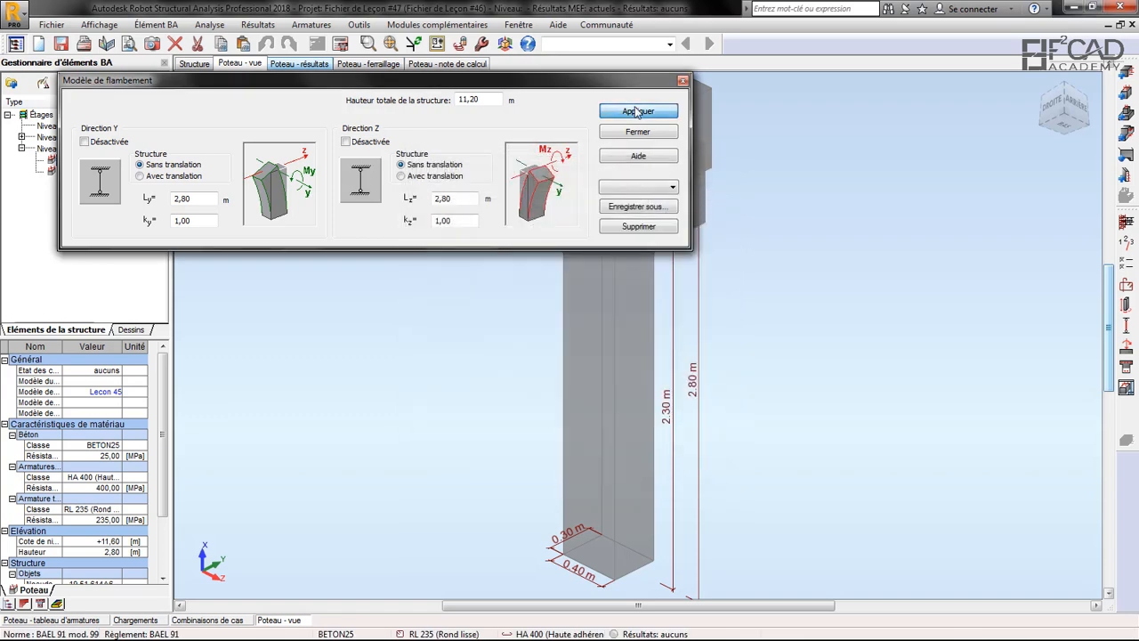
{"action": "left_click", "coordinate": [639, 131]}
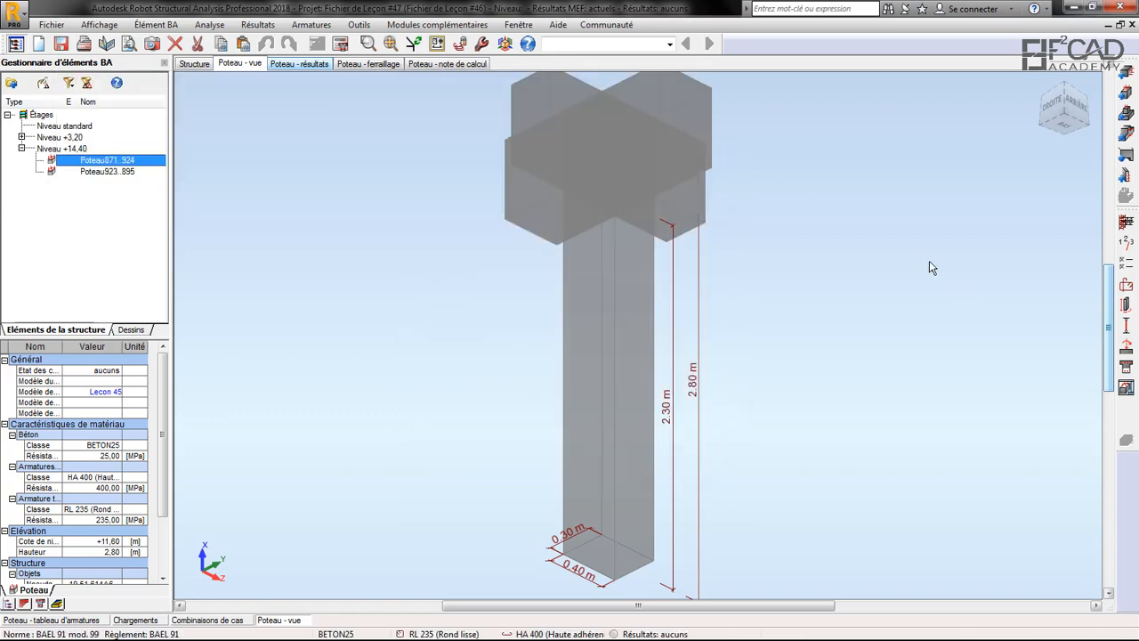
Declare more than 50% of the loads as applied before 90 days, and calculate the reinforcement of Poteau871..924
{"action": "left_click", "coordinate": [1126, 350]}
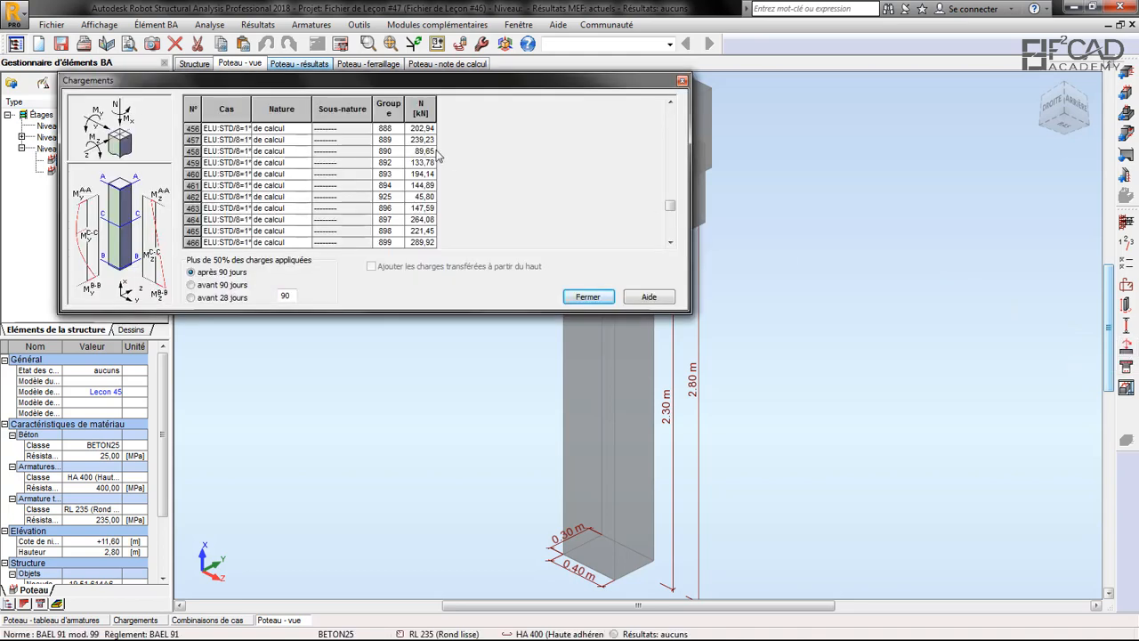
{"action": "left_click", "coordinate": [212, 284]}
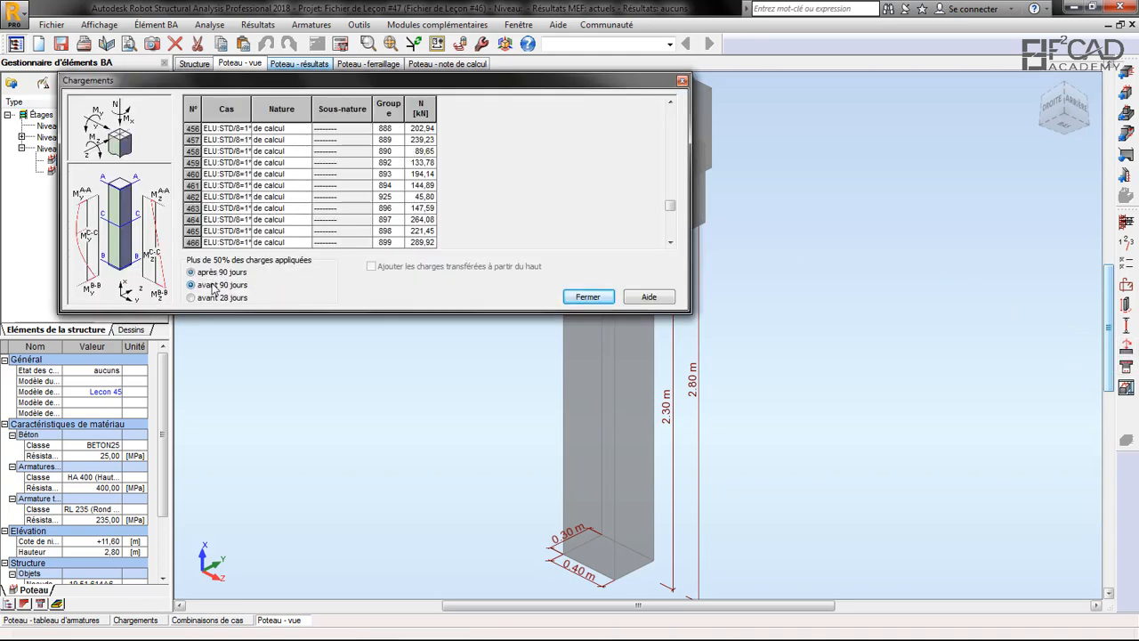
{"action": "left_click", "coordinate": [583, 300]}
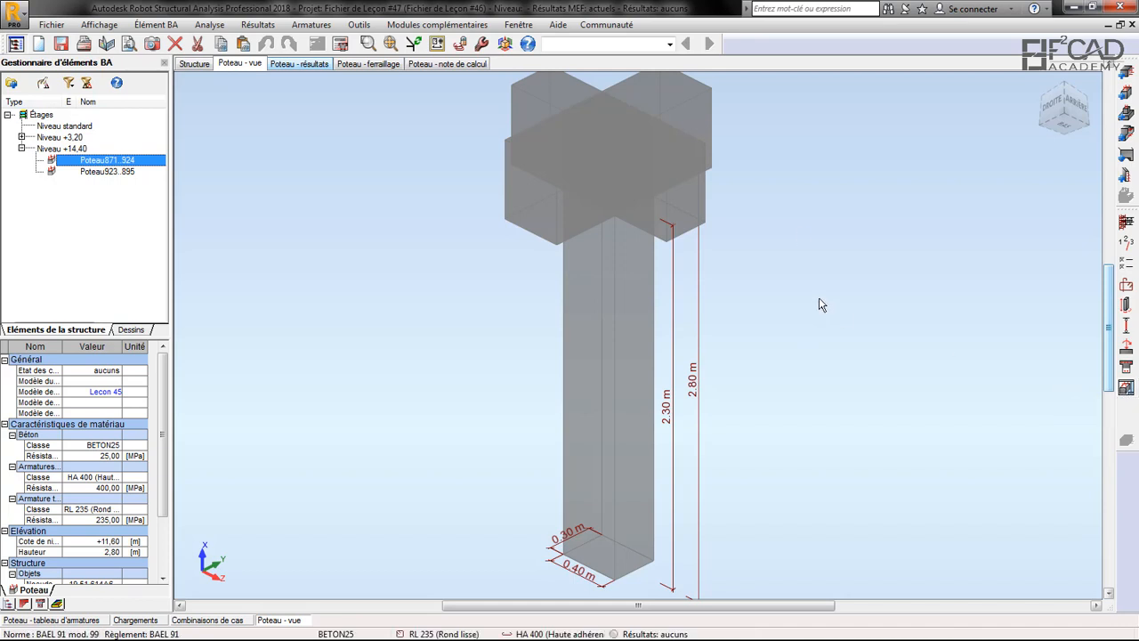
{"action": "left_click", "coordinate": [345, 45]}
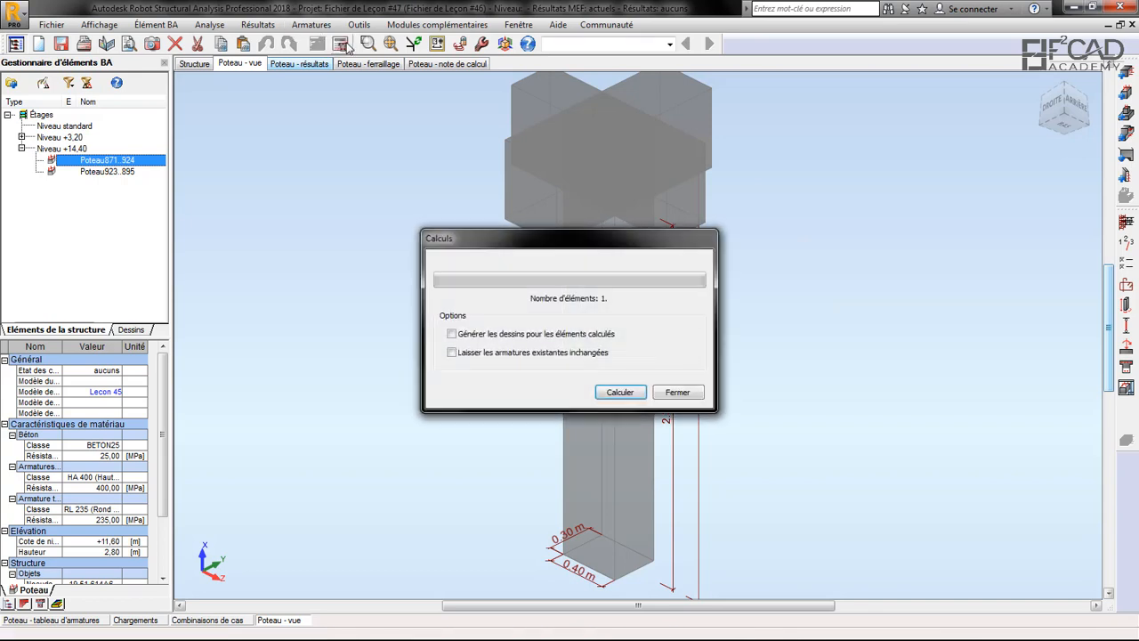
{"action": "left_click", "coordinate": [619, 392]}
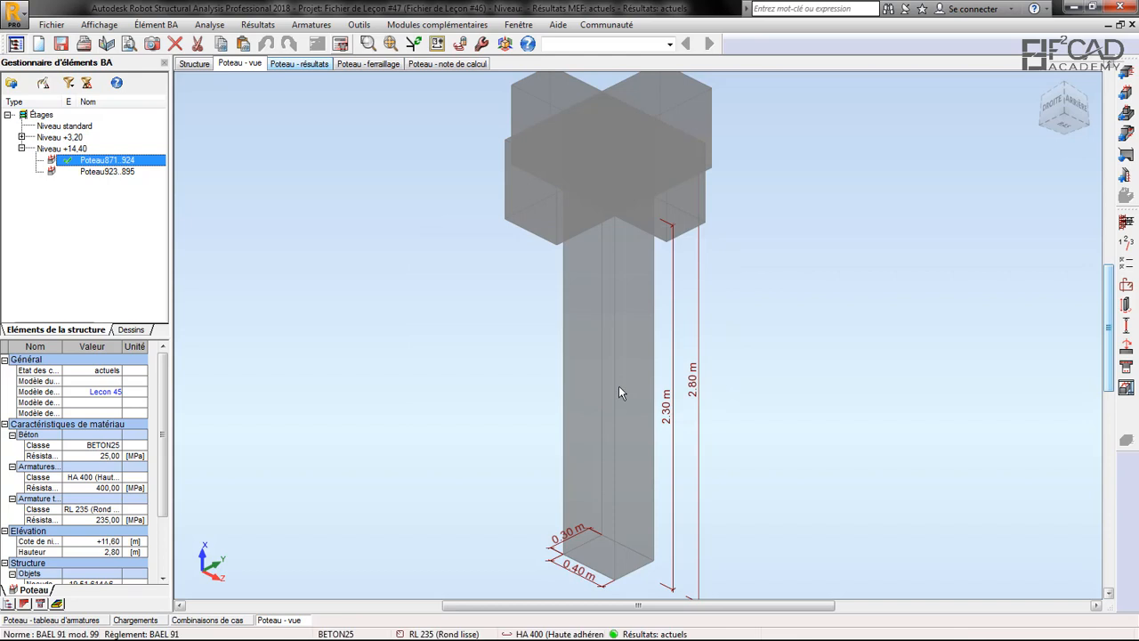
Examine the interaction diagram, safety coefficients and reinforcement bar table of Poteau871..924
{"action": "left_click", "coordinate": [301, 64]}
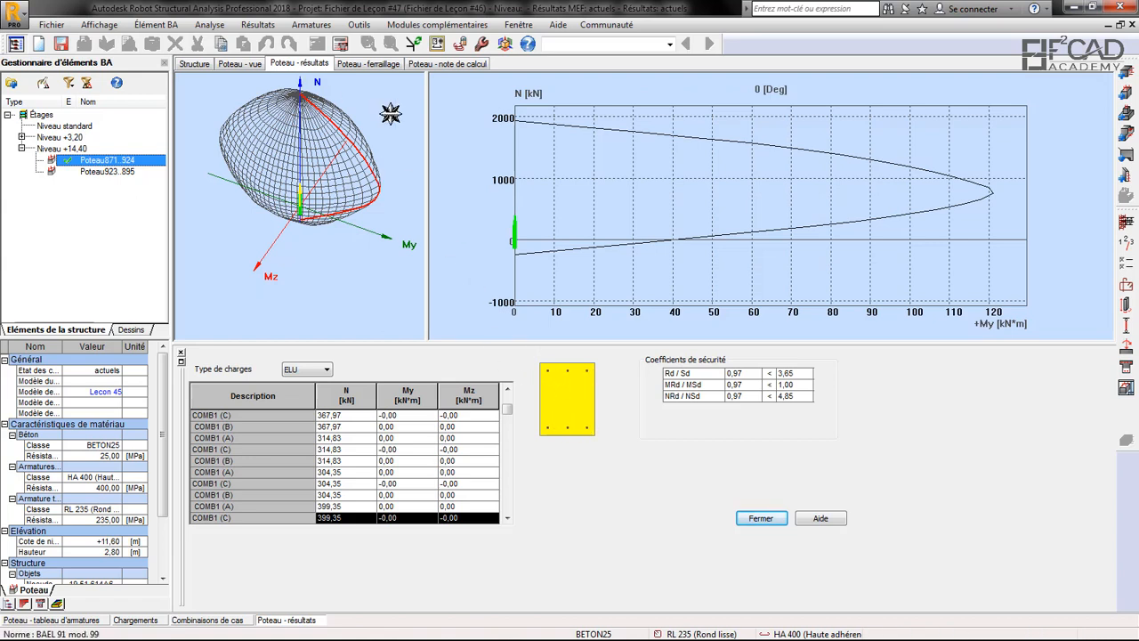
{"action": "left_click", "coordinate": [364, 68]}
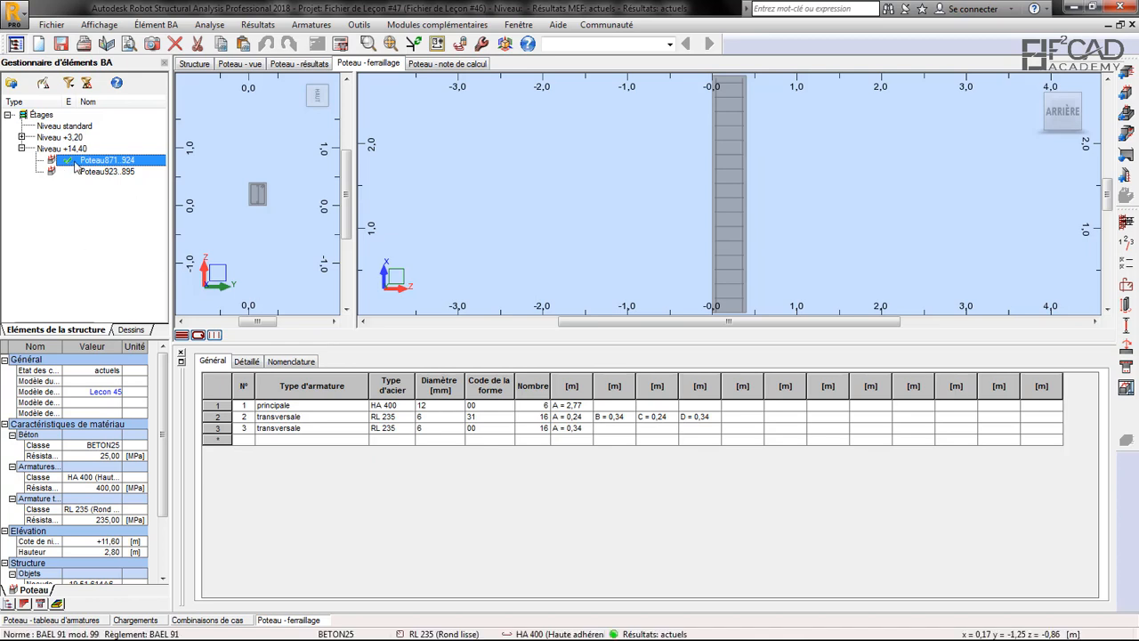
Read through the calculation note of Poteau871..924, covering its load list, theoretical results and reinforcement sections
{"action": "left_click", "coordinate": [444, 68]}
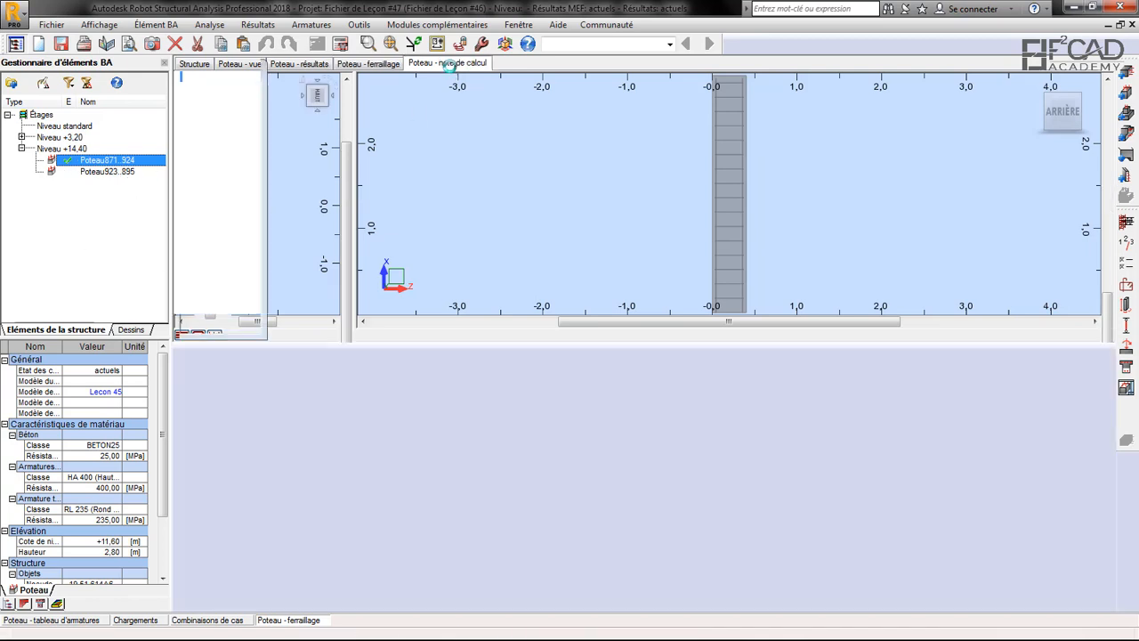
{"action": "scroll", "coordinate": [521, 271], "scroll_direction": "down", "scroll_amount": 15}
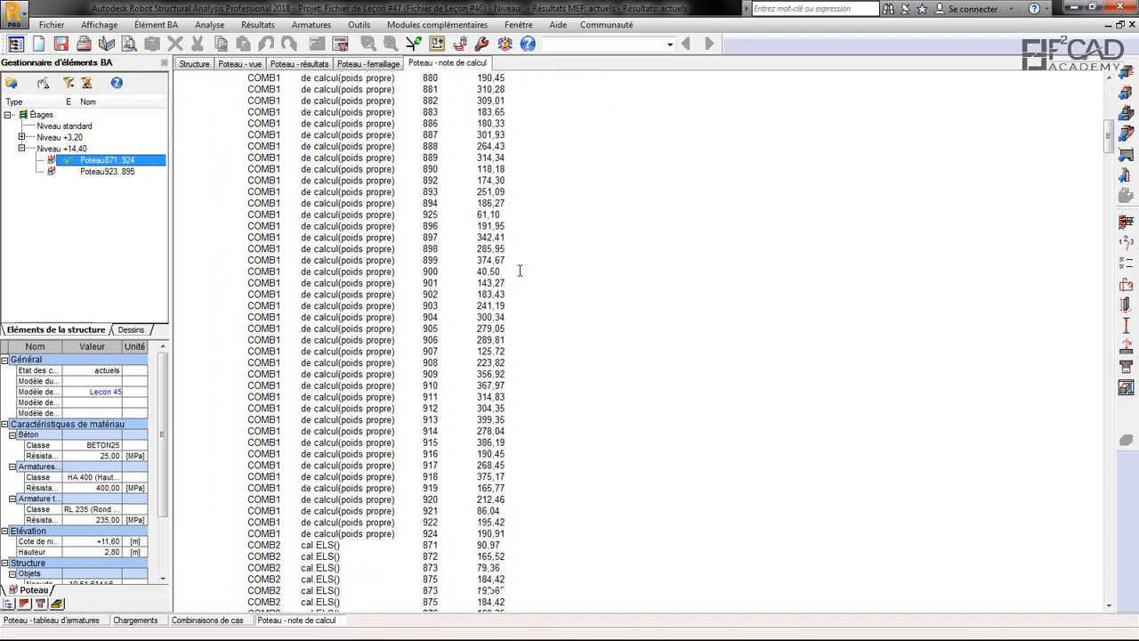
{"action": "scroll", "coordinate": [520, 271], "scroll_direction": "down", "scroll_amount": 20}
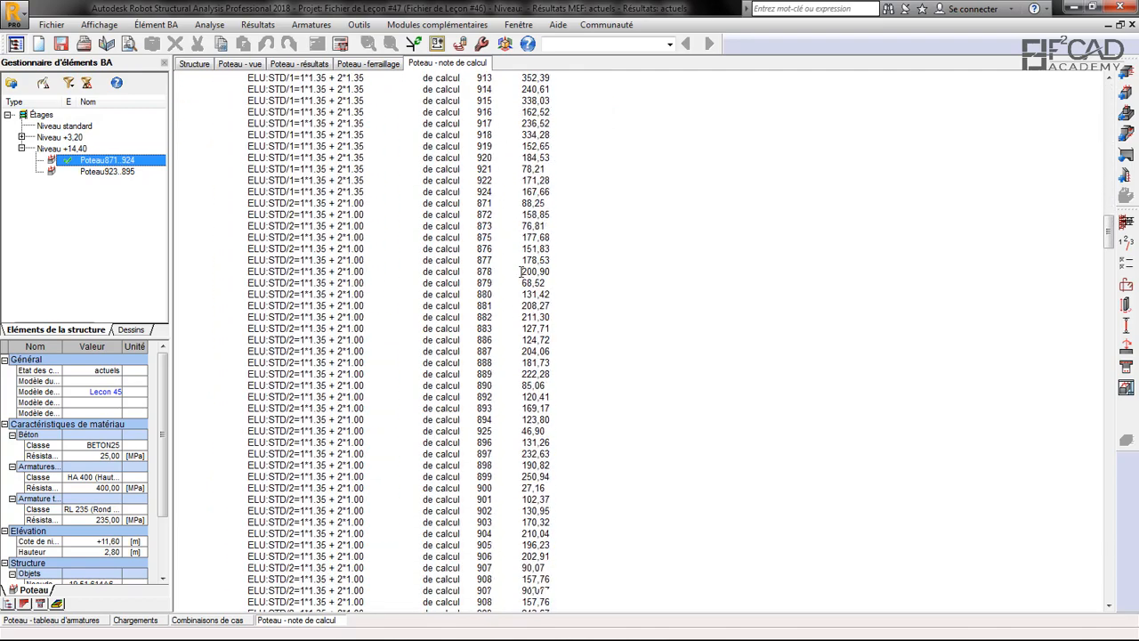
{"action": "scroll", "coordinate": [521, 271], "scroll_direction": "up", "scroll_amount": 20}
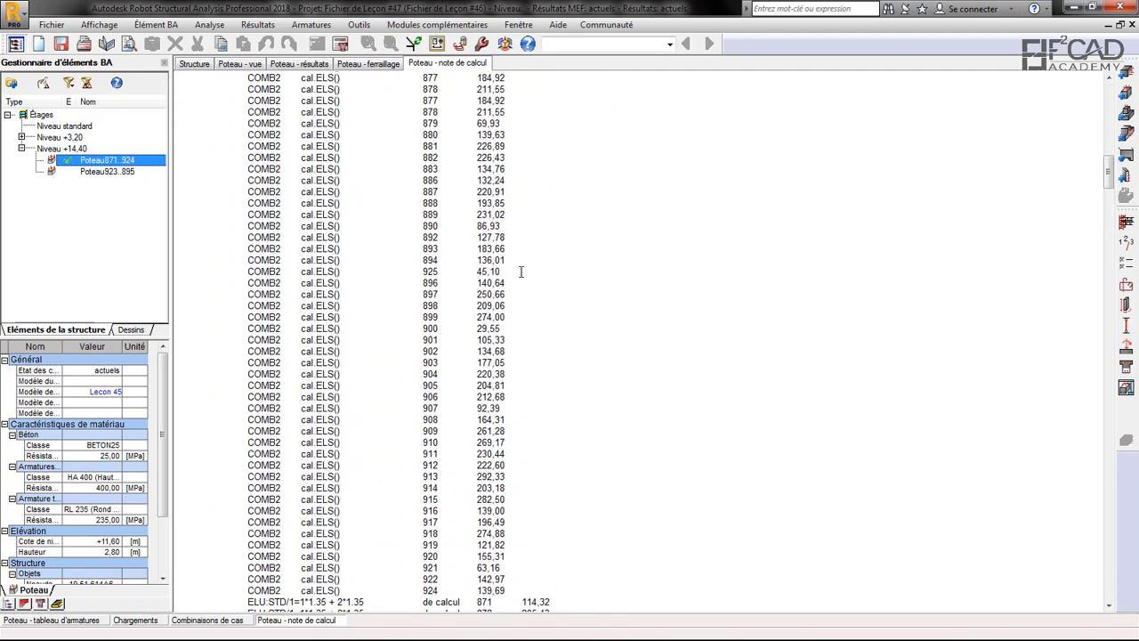
{"action": "scroll", "coordinate": [520, 271], "scroll_direction": "up", "scroll_amount": 12}
{"action": "scroll", "coordinate": [497, 239], "scroll_direction": "down", "scroll_amount": 5}
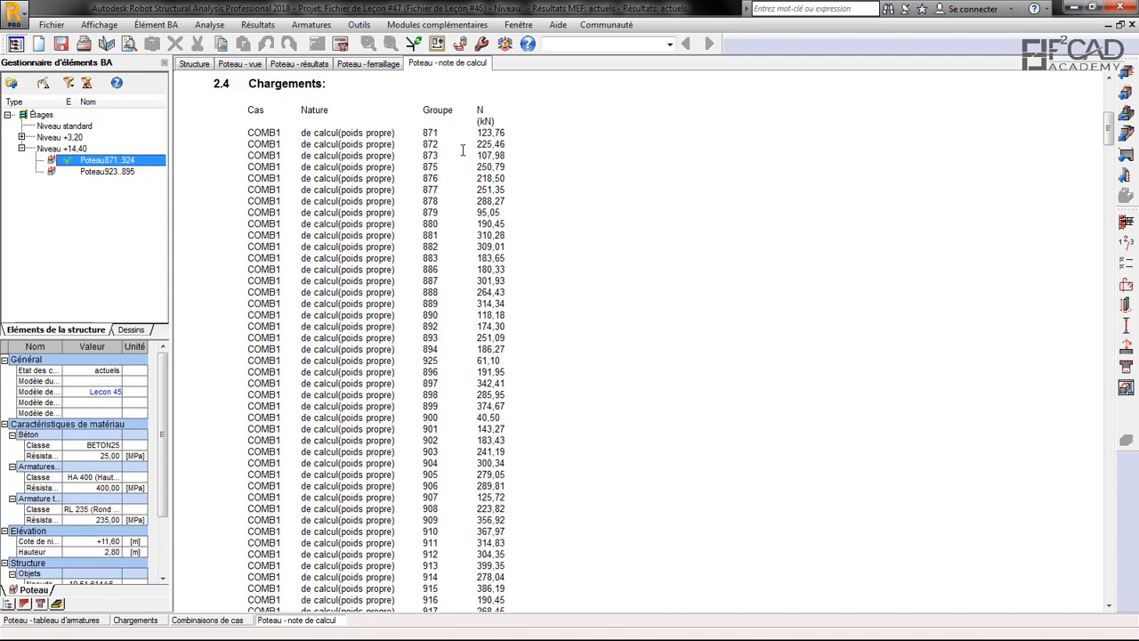
{"action": "scroll", "coordinate": [516, 178], "scroll_direction": "down", "scroll_amount": 20}
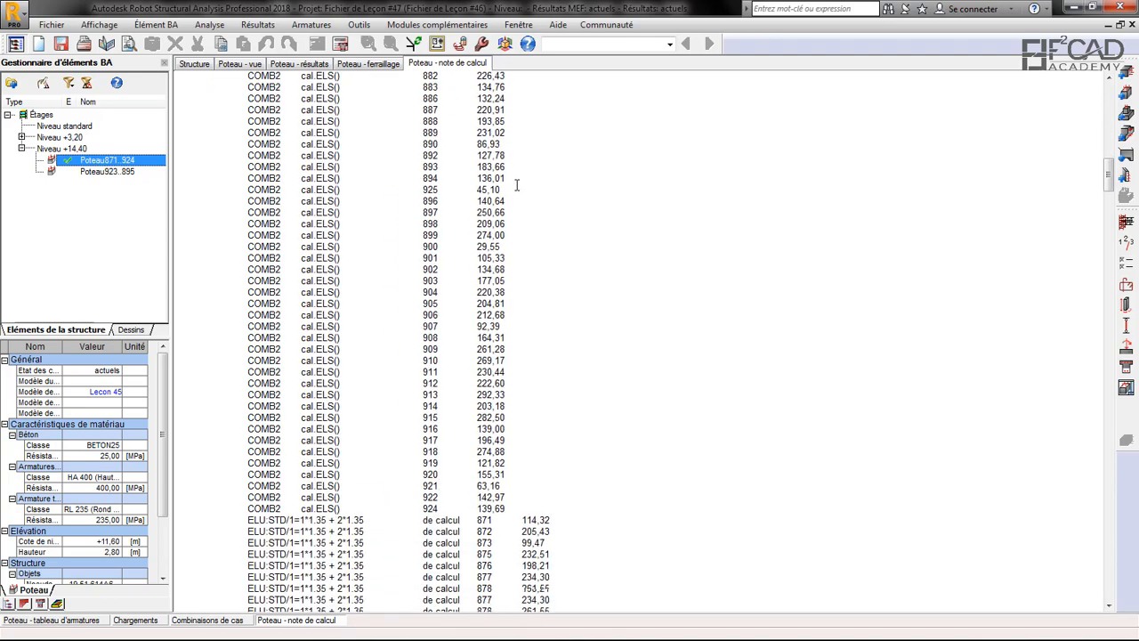
{"action": "scroll", "coordinate": [519, 179], "scroll_direction": "down", "scroll_amount": 20}
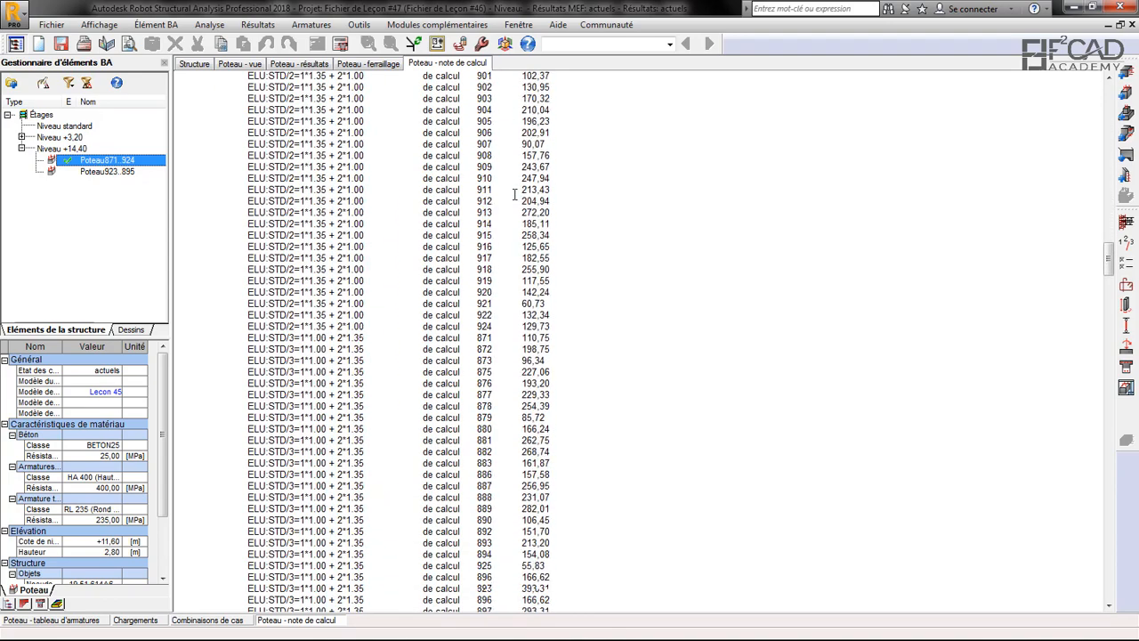
{"action": "scroll", "coordinate": [516, 189], "scroll_direction": "down", "scroll_amount": 20}
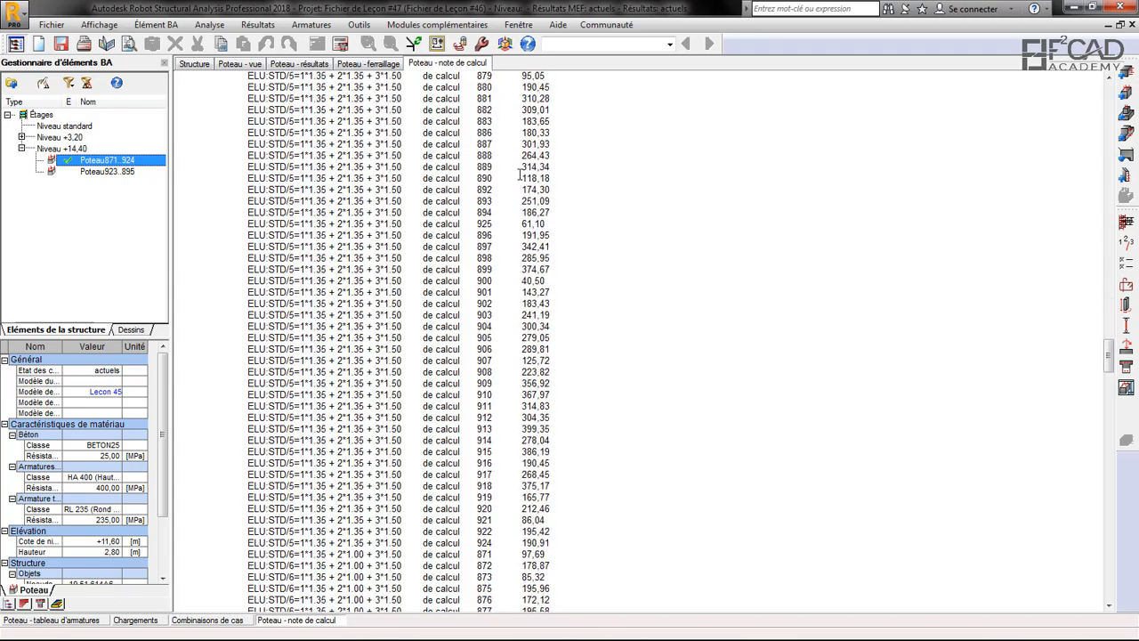
{"action": "scroll", "coordinate": [518, 178], "scroll_direction": "down", "scroll_amount": 20}
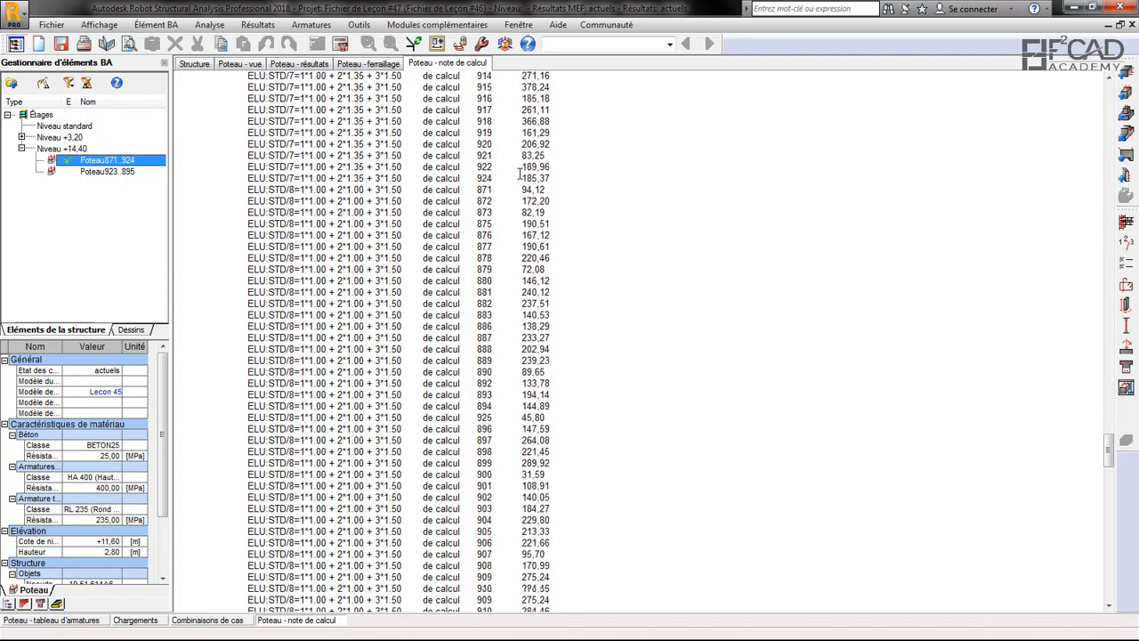
{"action": "scroll", "coordinate": [519, 178], "scroll_direction": "down", "scroll_amount": 20}
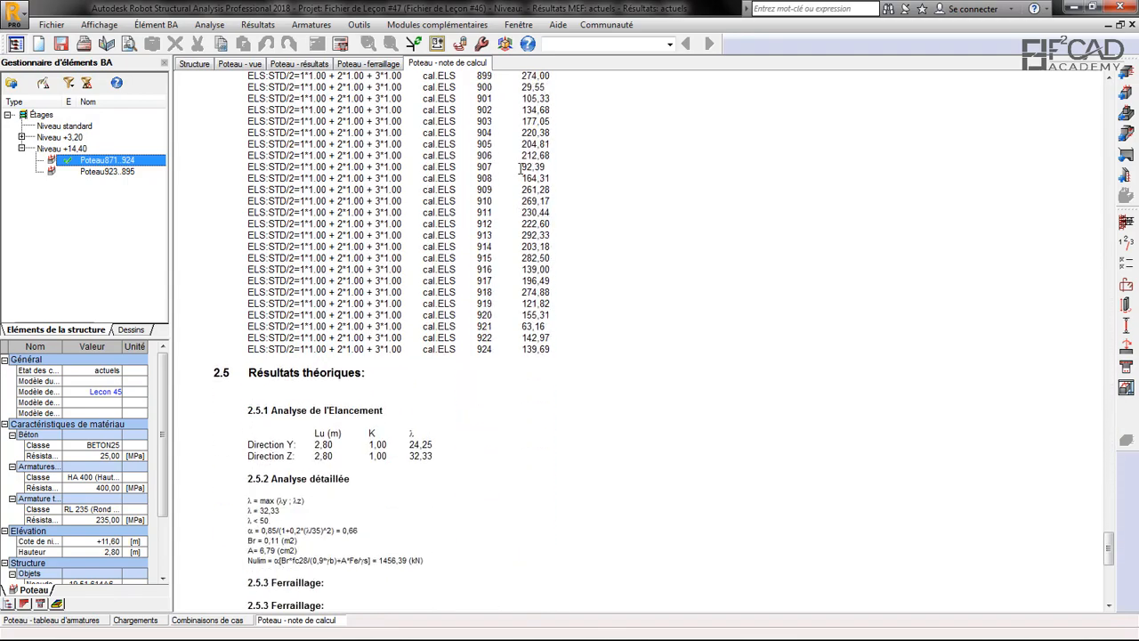
{"action": "scroll", "coordinate": [520, 169], "scroll_direction": "up", "scroll_amount": 14}
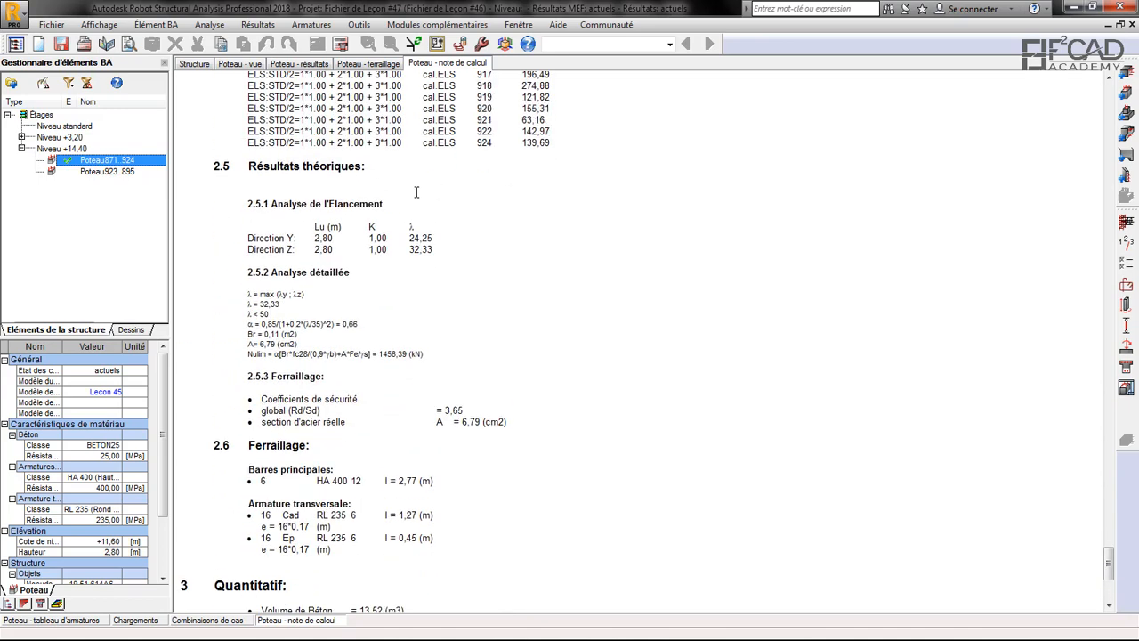
{"action": "scroll", "coordinate": [525, 392], "scroll_direction": "up", "scroll_amount": 5}
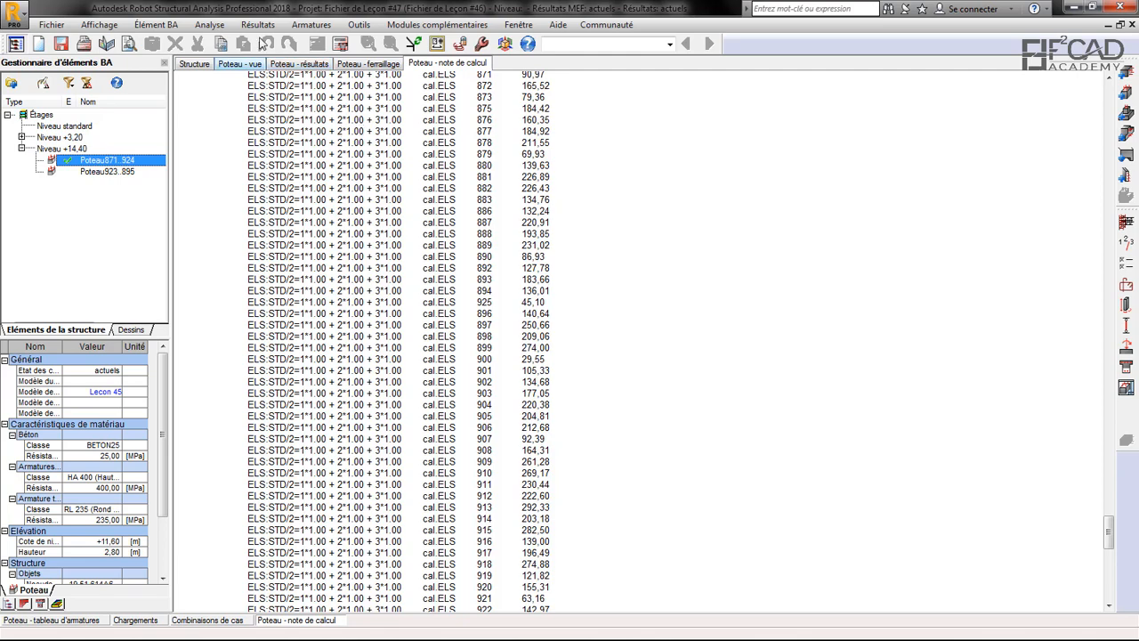
Generate a calculation note for Poteau871..924 with the Chargements section excluded
{"action": "left_click", "coordinate": [258, 24]}
{"action": "left_click", "coordinate": [266, 41]}
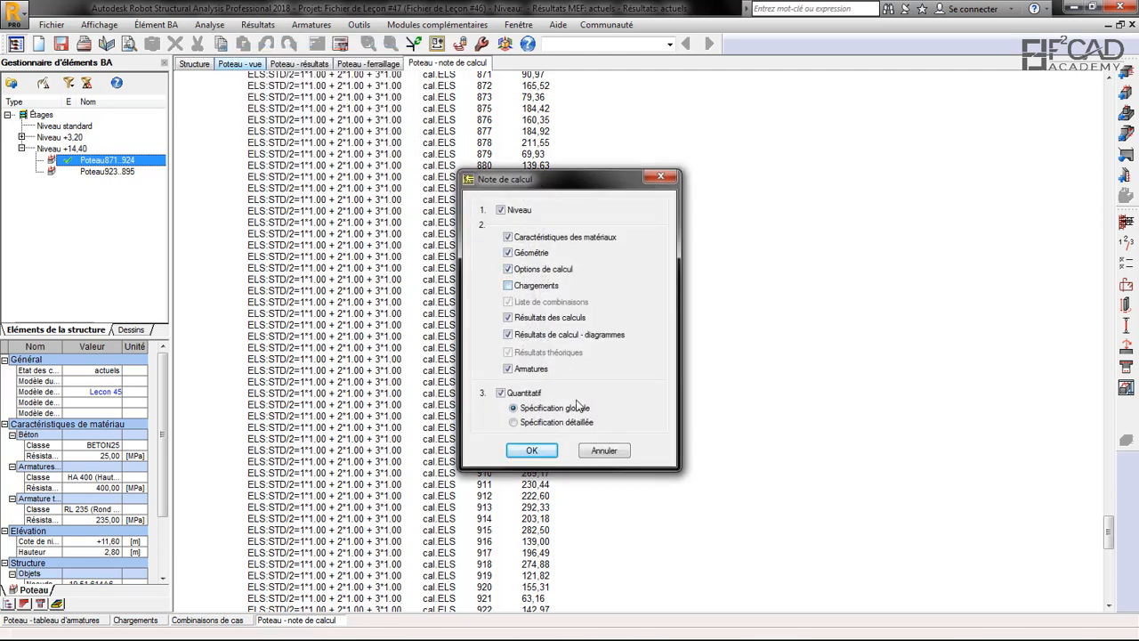
{"action": "left_click", "coordinate": [531, 451]}
Review the materials, geometry, calculation hypotheses and theoretical results in the shortened note, and close it
{"action": "scroll", "coordinate": [536, 305], "scroll_direction": "down", "scroll_amount": 3}
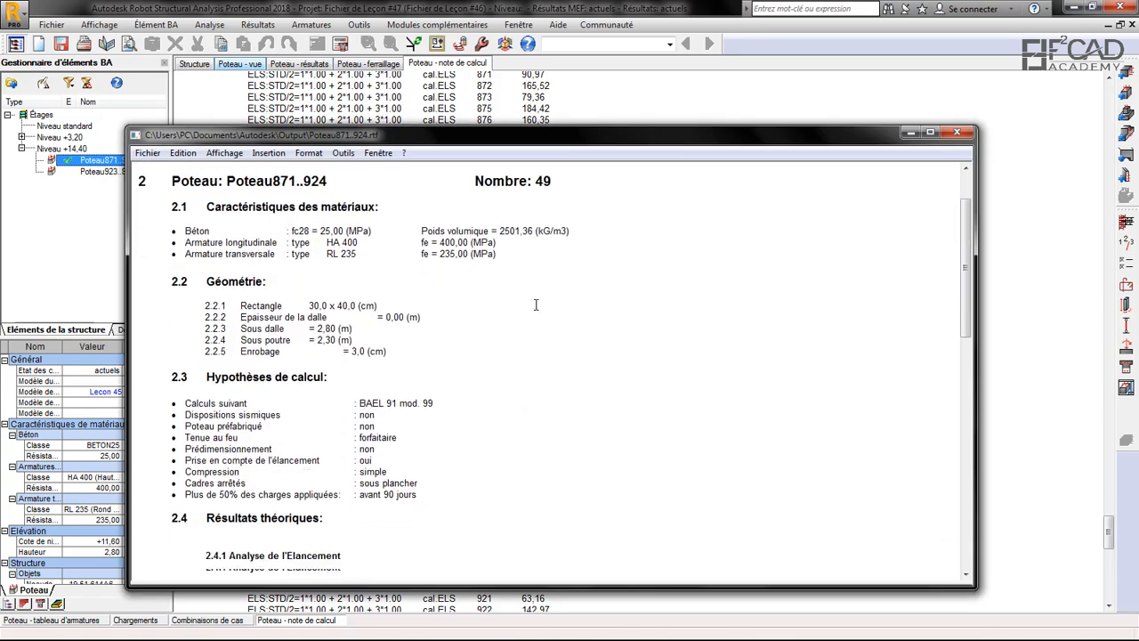
{"action": "scroll", "coordinate": [536, 305], "scroll_direction": "down", "scroll_amount": 15}
{"action": "scroll", "coordinate": [546, 288], "scroll_direction": "up", "scroll_amount": 5}
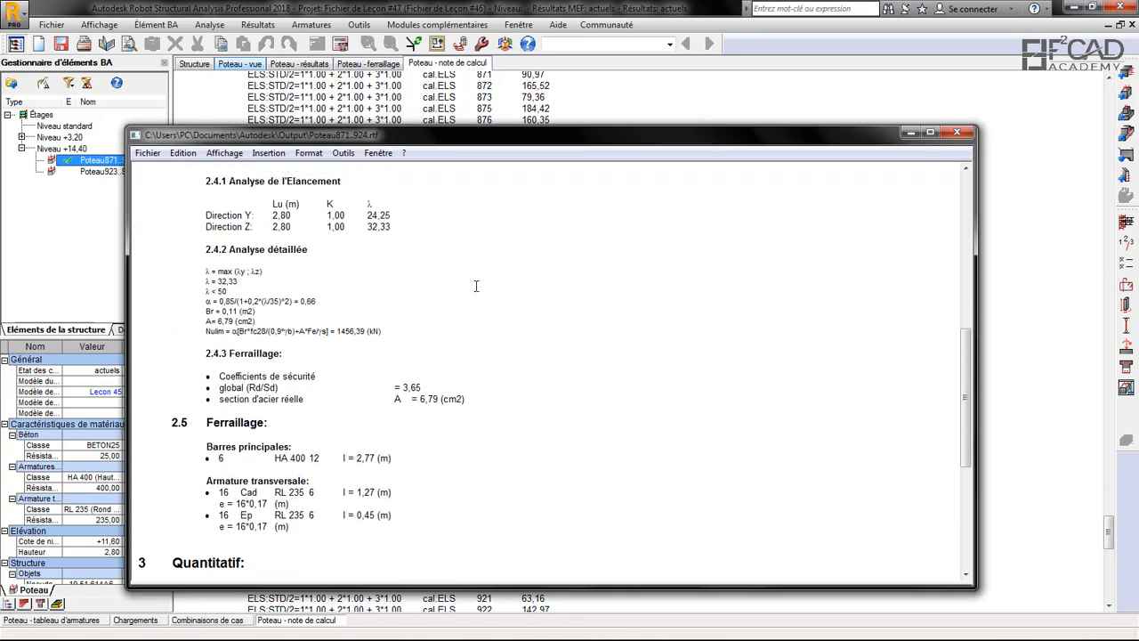
{"action": "scroll", "coordinate": [476, 286], "scroll_direction": "up", "scroll_amount": 5}
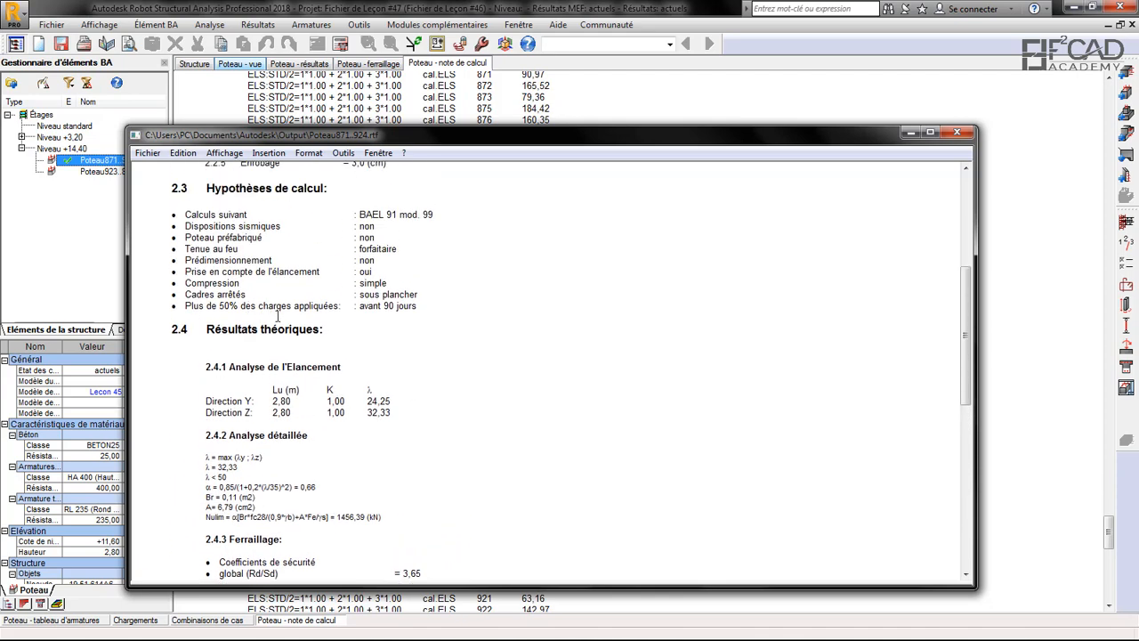
{"action": "scroll", "coordinate": [356, 282], "scroll_direction": "up", "scroll_amount": 2}
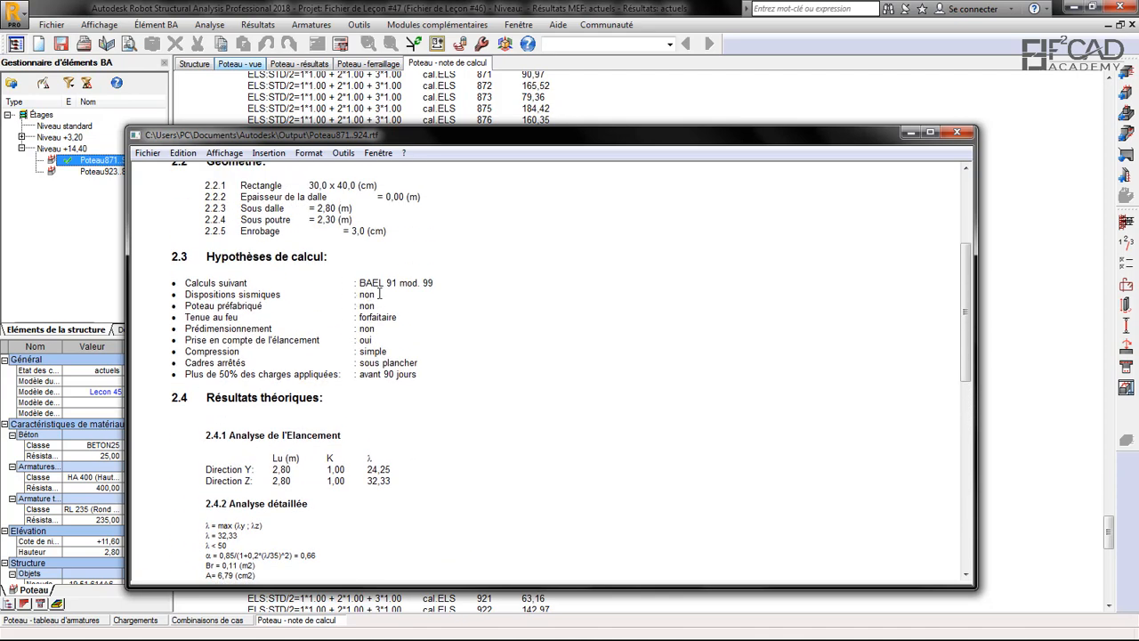
{"action": "scroll", "coordinate": [379, 293], "scroll_direction": "up", "scroll_amount": 3}
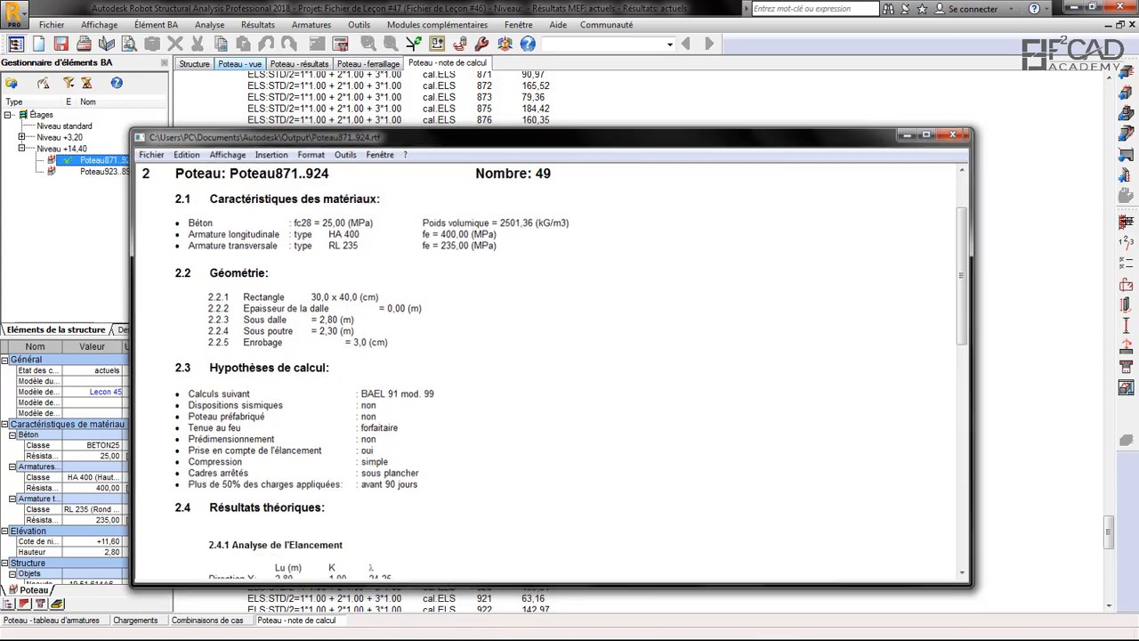
{"action": "left_click", "coordinate": [957, 133]}
Generate the execution drawing of Poteau871..924, inspect it and return to the column's results
{"action": "left_click", "coordinate": [1125, 388]}
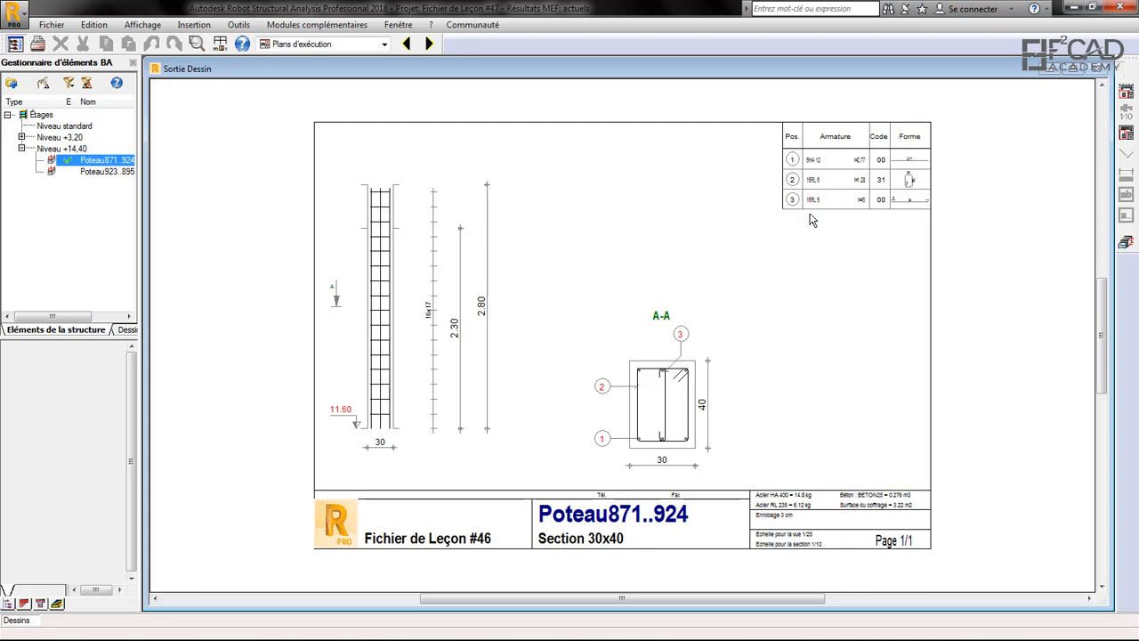
{"action": "left_click", "coordinate": [1124, 247]}
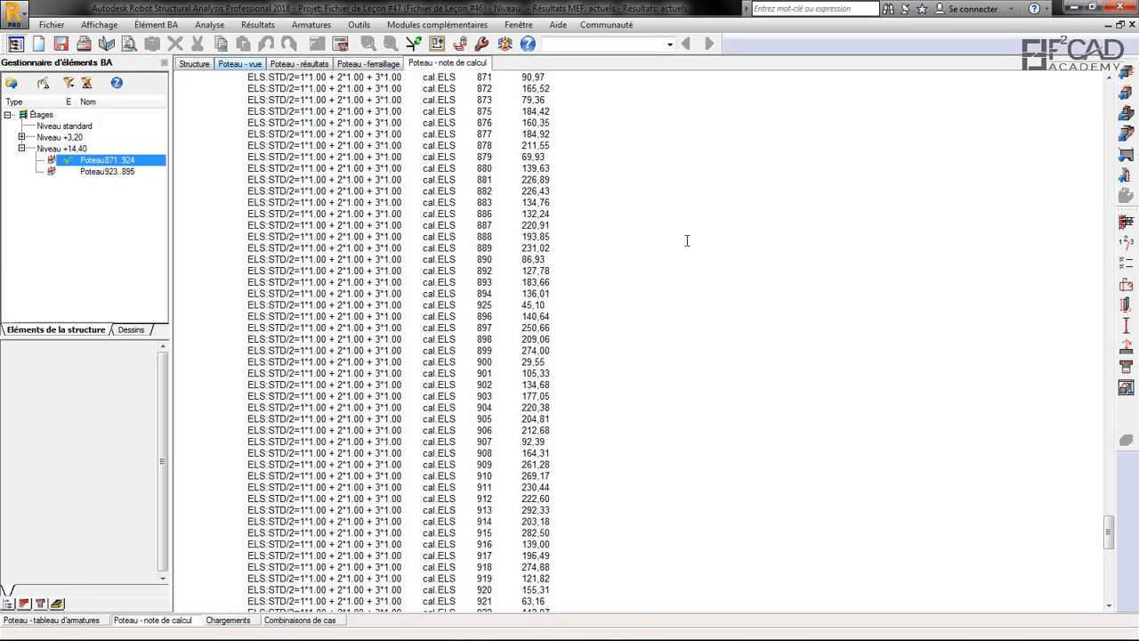
{"action": "left_click", "coordinate": [295, 64]}
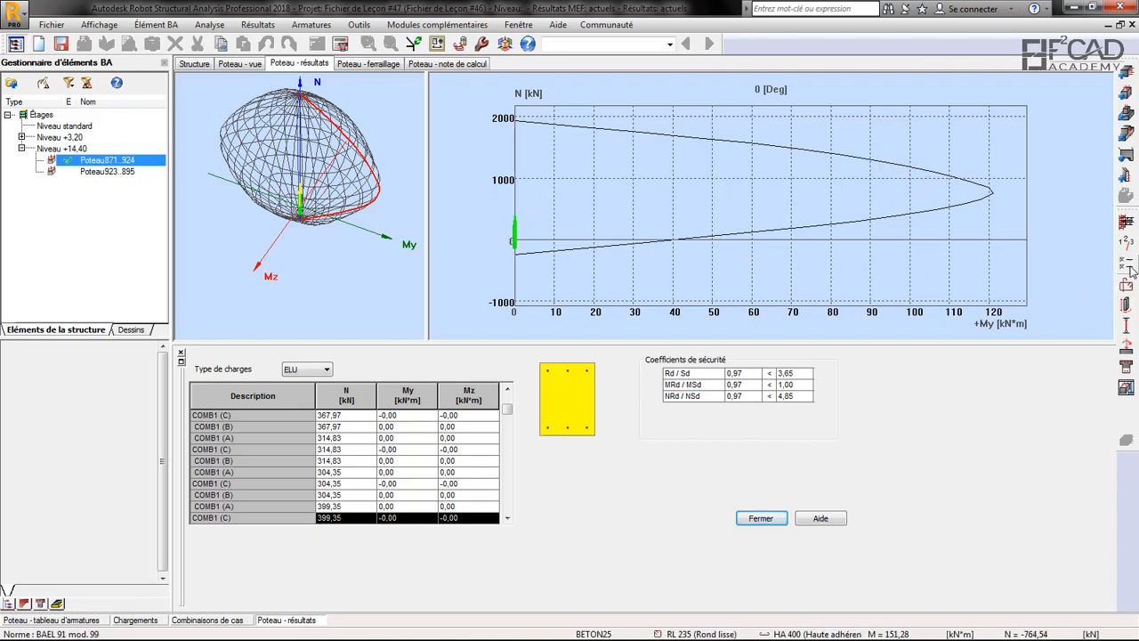
Set the section height h of Poteau871..924 to 30 cm and recalculate the column group's reinforcement
{"action": "left_click", "coordinate": [1127, 306]}
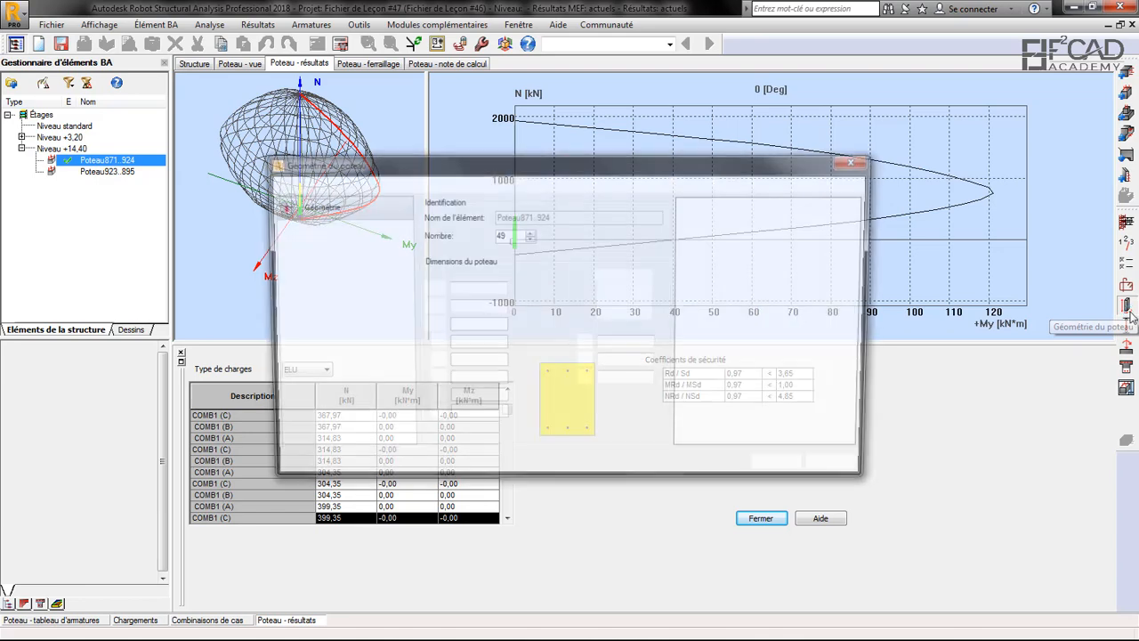
{"action": "left_click", "coordinate": [474, 308]}
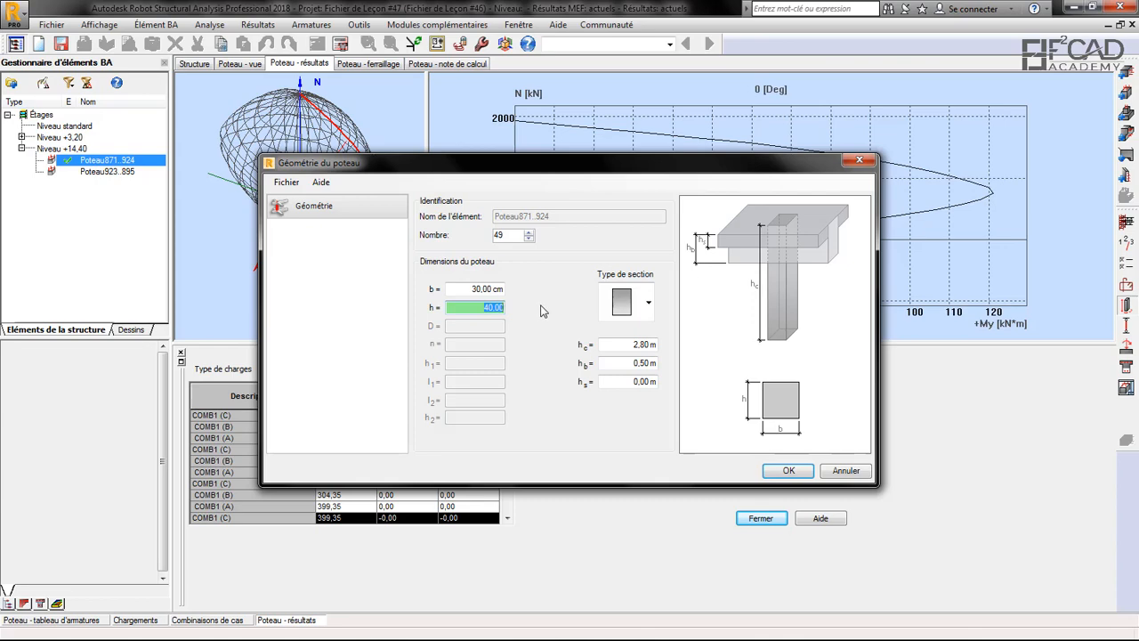
{"action": "type", "text": "30"}
{"action": "left_click", "coordinate": [789, 471]}
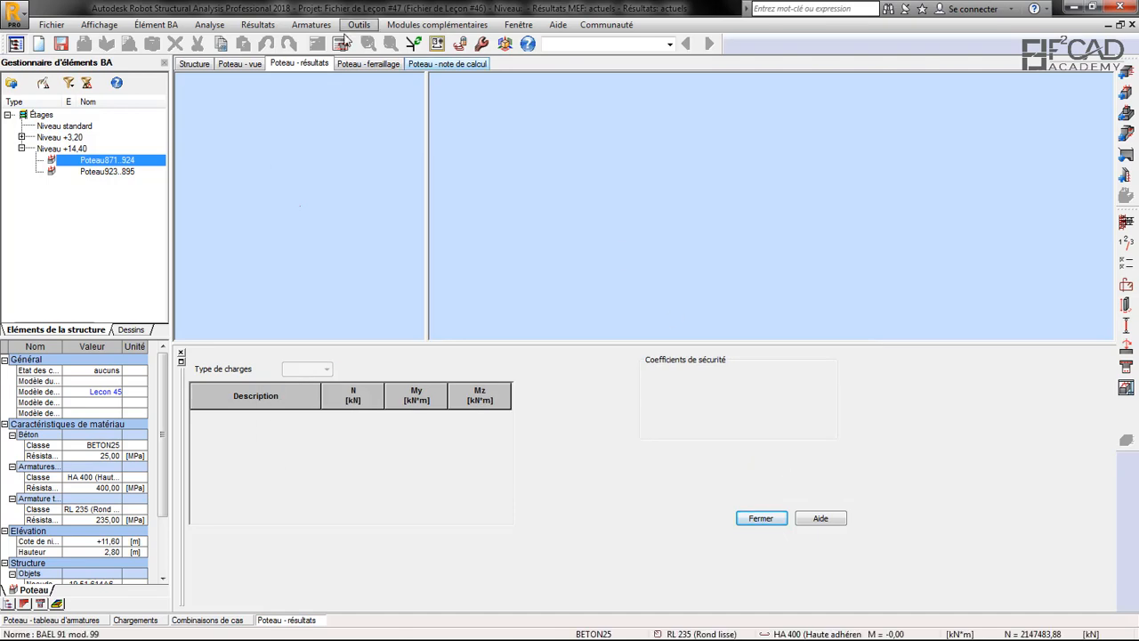
{"action": "left_click", "coordinate": [341, 44]}
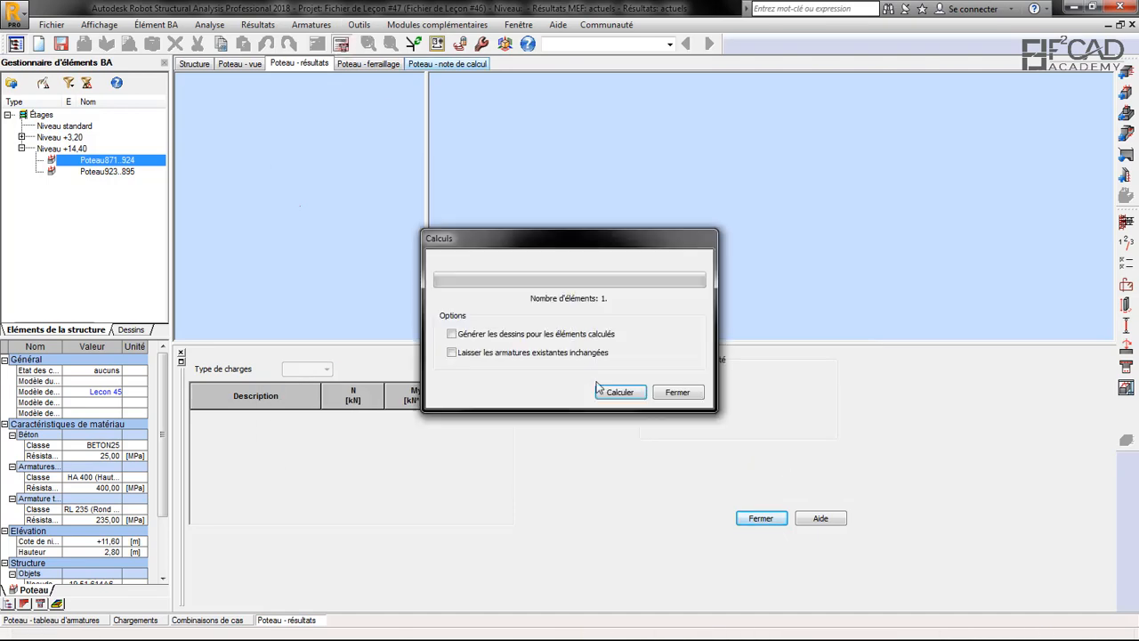
{"action": "left_click", "coordinate": [623, 391]}
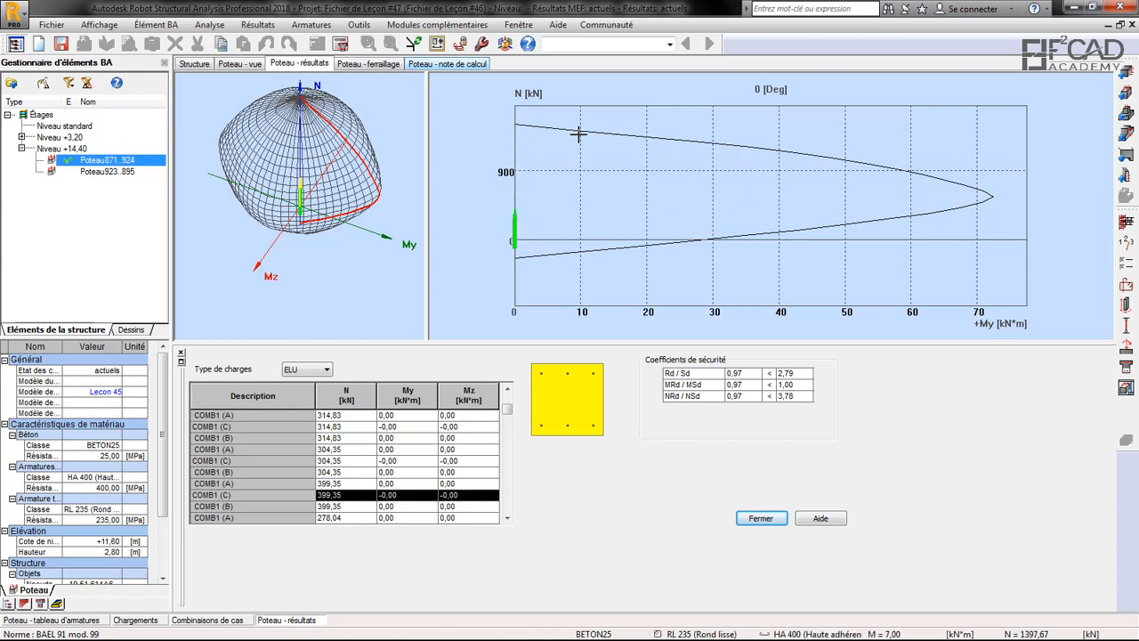
Check the recalculated bar table, calculation note and interaction diagram of the 30 x 30 cm column section
{"action": "left_click", "coordinate": [368, 63]}
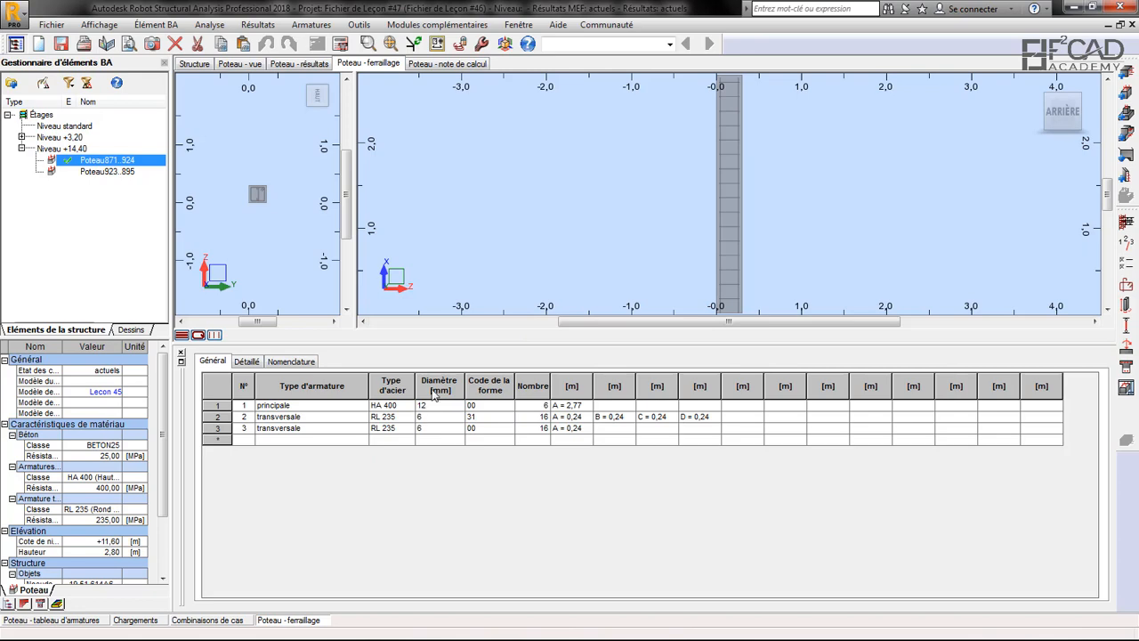
{"action": "left_click", "coordinate": [469, 64]}
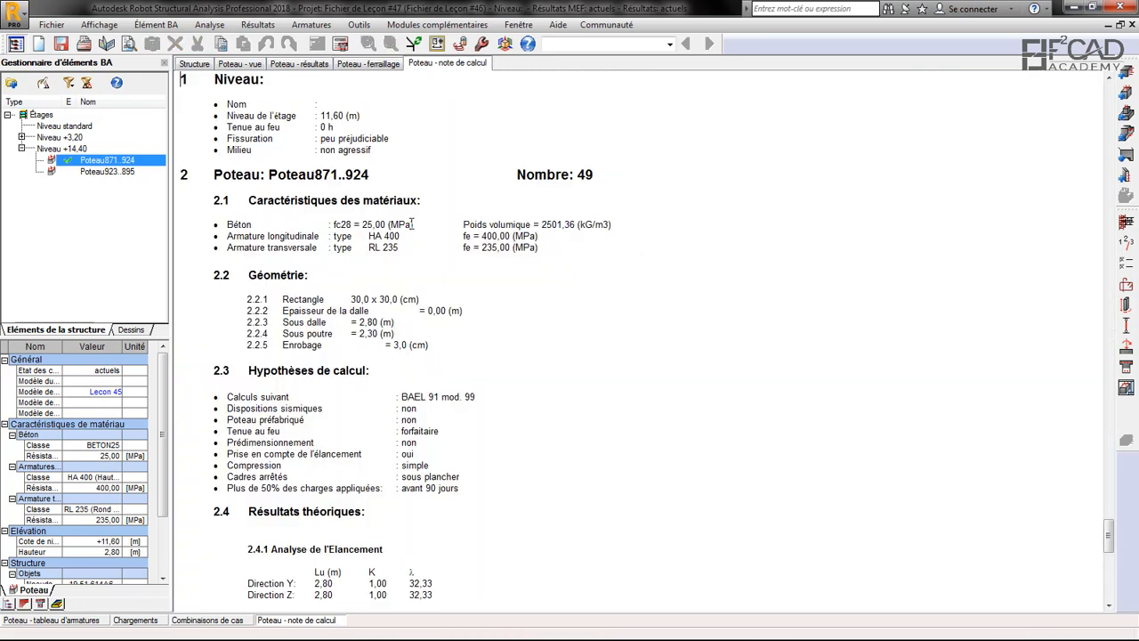
{"action": "scroll", "coordinate": [412, 224], "scroll_direction": "down", "scroll_amount": 5}
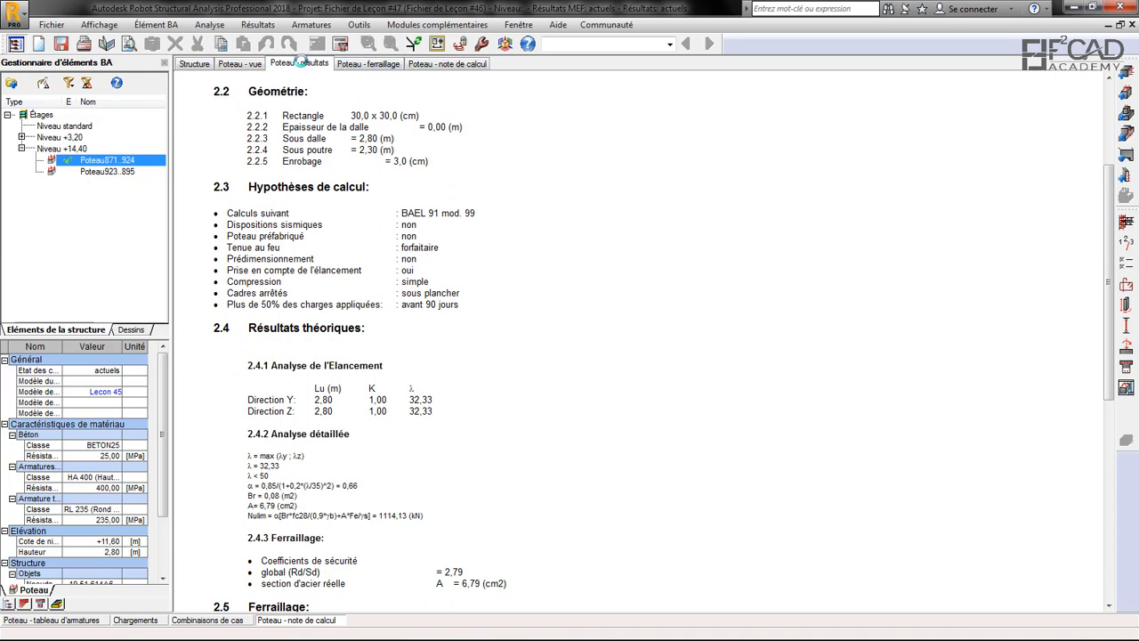
{"action": "left_click", "coordinate": [300, 64]}
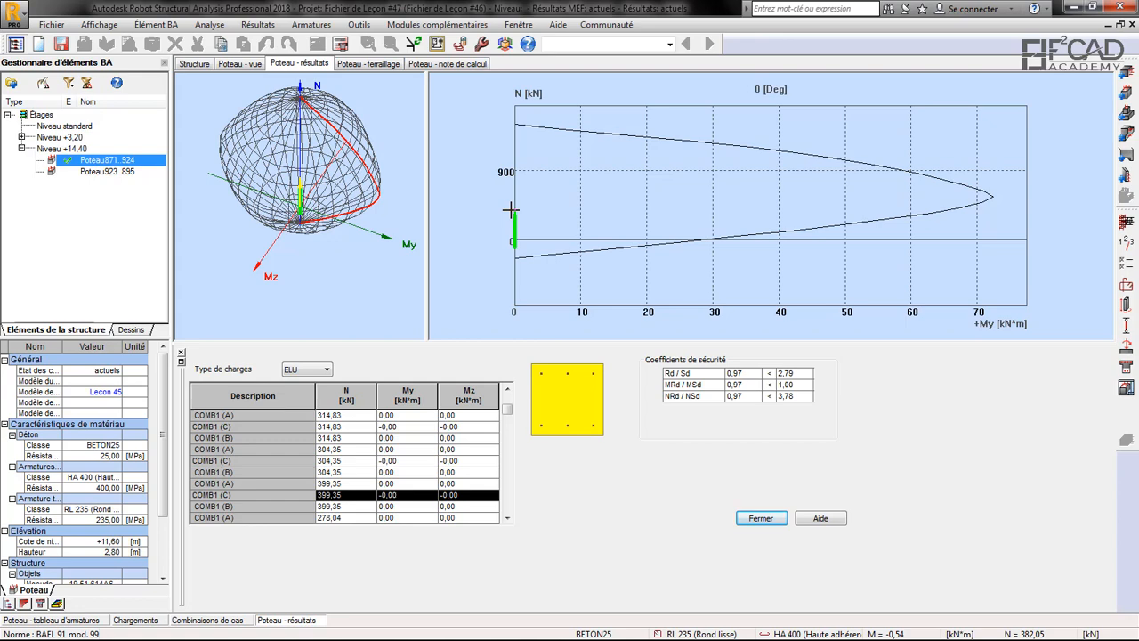
Return to the structure model and examine the selected top-storey columns across the whole building
{"action": "left_click", "coordinate": [193, 63]}
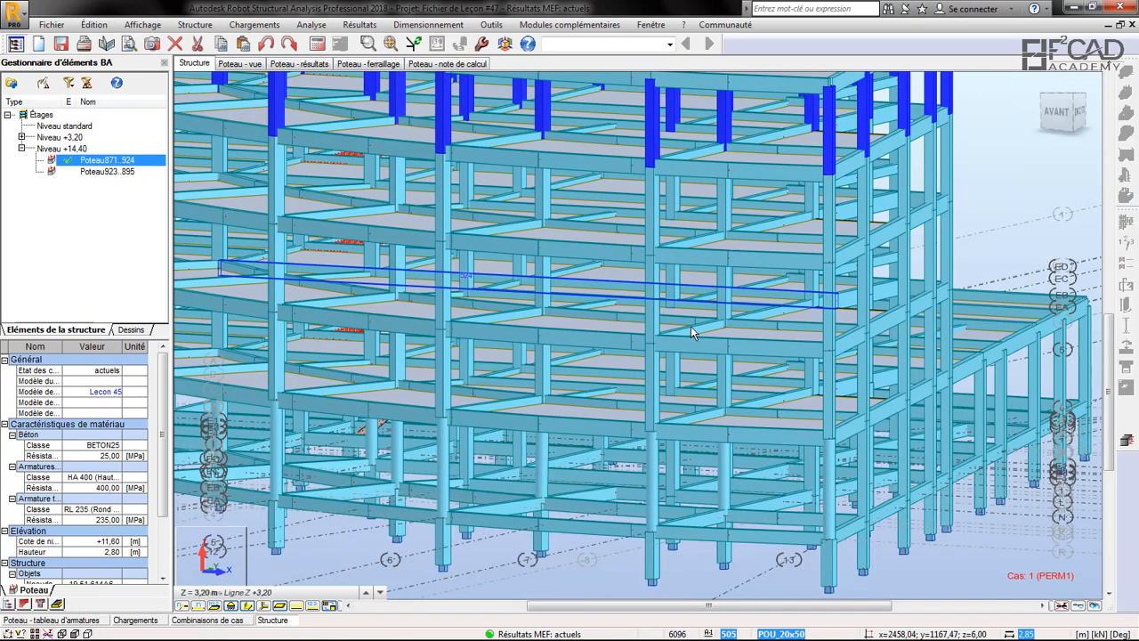
{"action": "scroll", "coordinate": [427, 221], "scroll_direction": "up", "scroll_amount": 3}
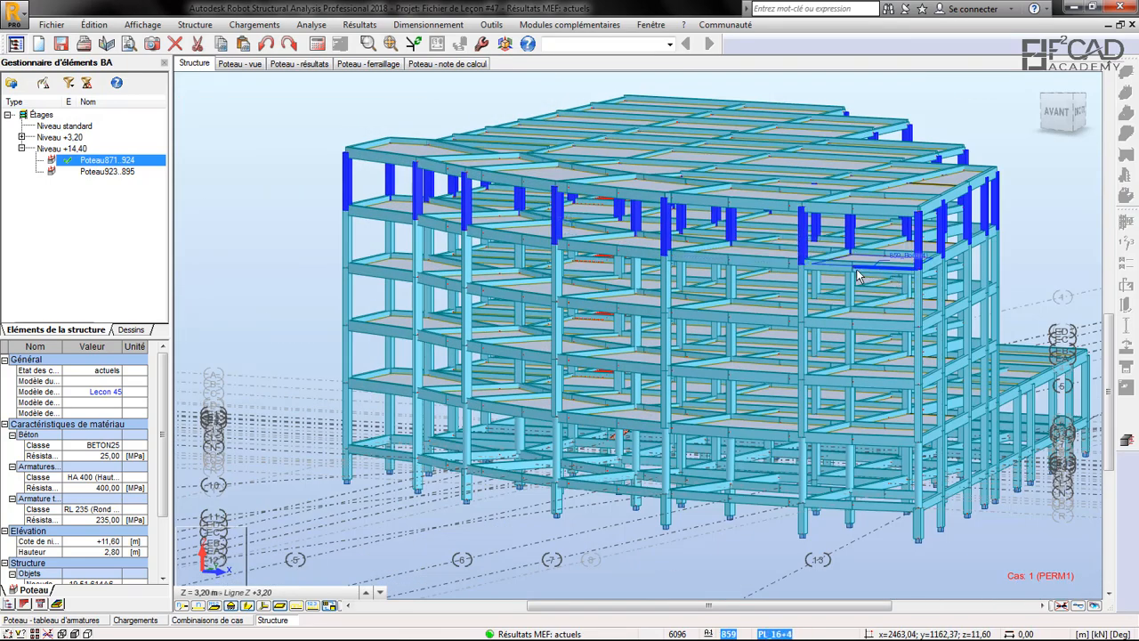
{"action": "scroll", "coordinate": [819, 304], "scroll_direction": "up", "scroll_amount": 4}
{"action": "scroll", "coordinate": [437, 282], "scroll_direction": "down", "scroll_amount": 6}
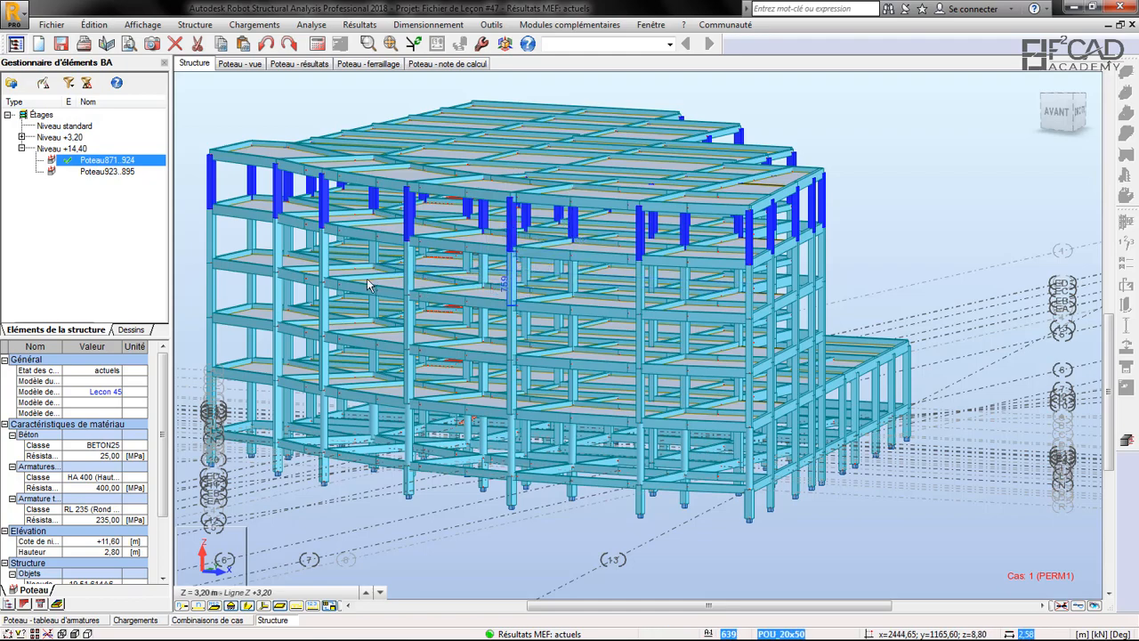
Inspect the columns and beams on the storeys below the highlighted Niveau +14,40 columns, up close and across the building
{"action": "scroll", "coordinate": [572, 297], "scroll_direction": "up", "scroll_amount": 4}
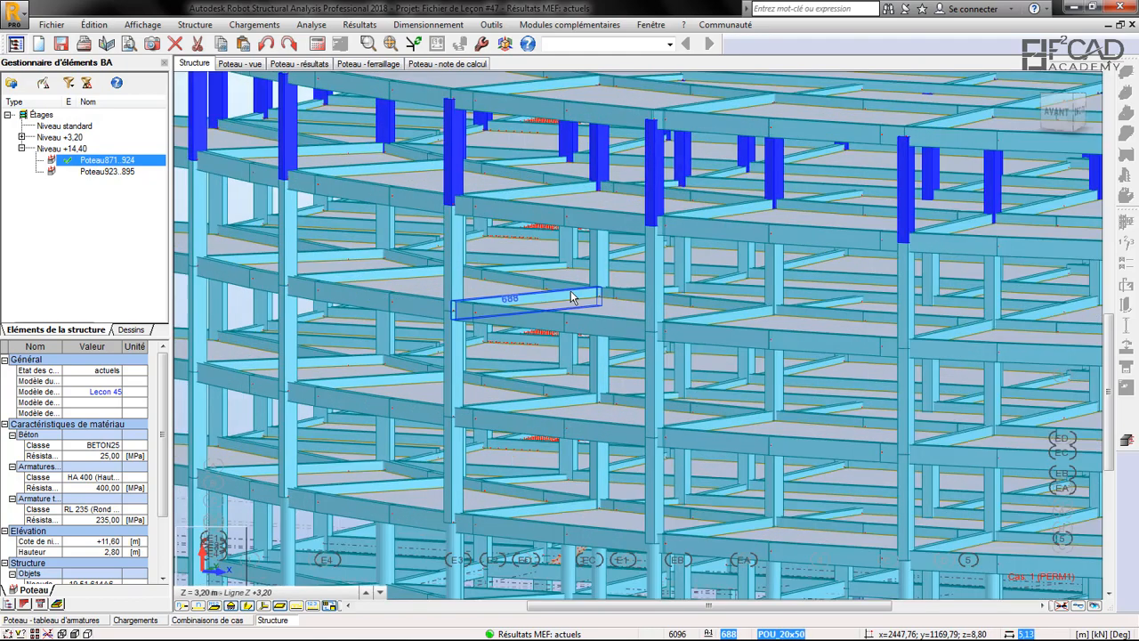
{"action": "scroll", "coordinate": [572, 296], "scroll_direction": "down", "scroll_amount": 5}
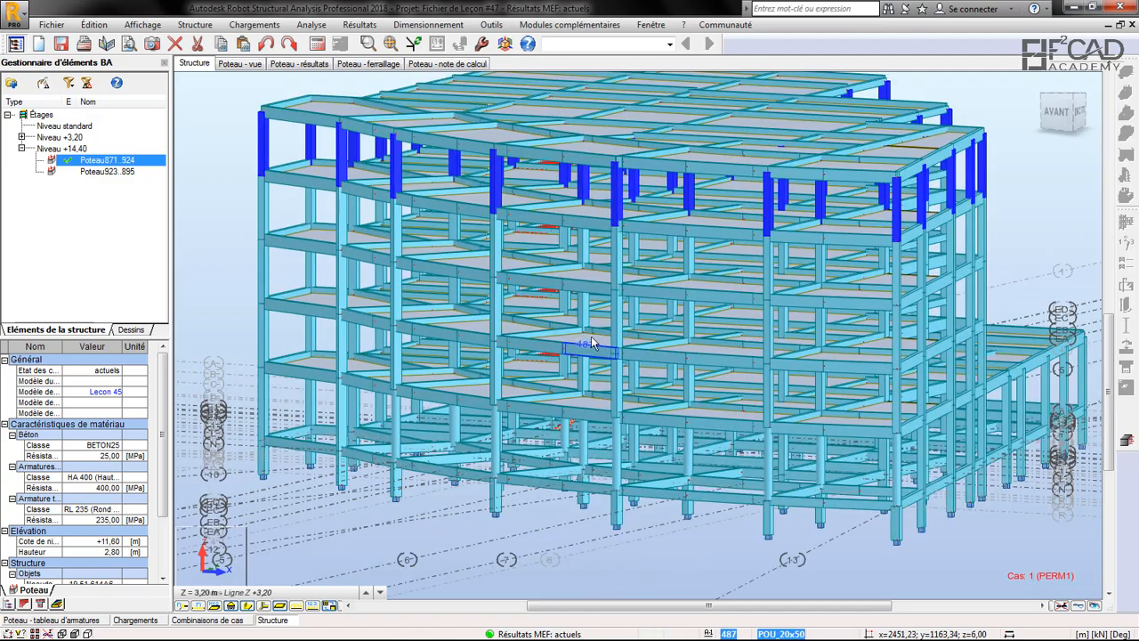
{"action": "scroll", "coordinate": [592, 343], "scroll_direction": "up", "scroll_amount": 5}
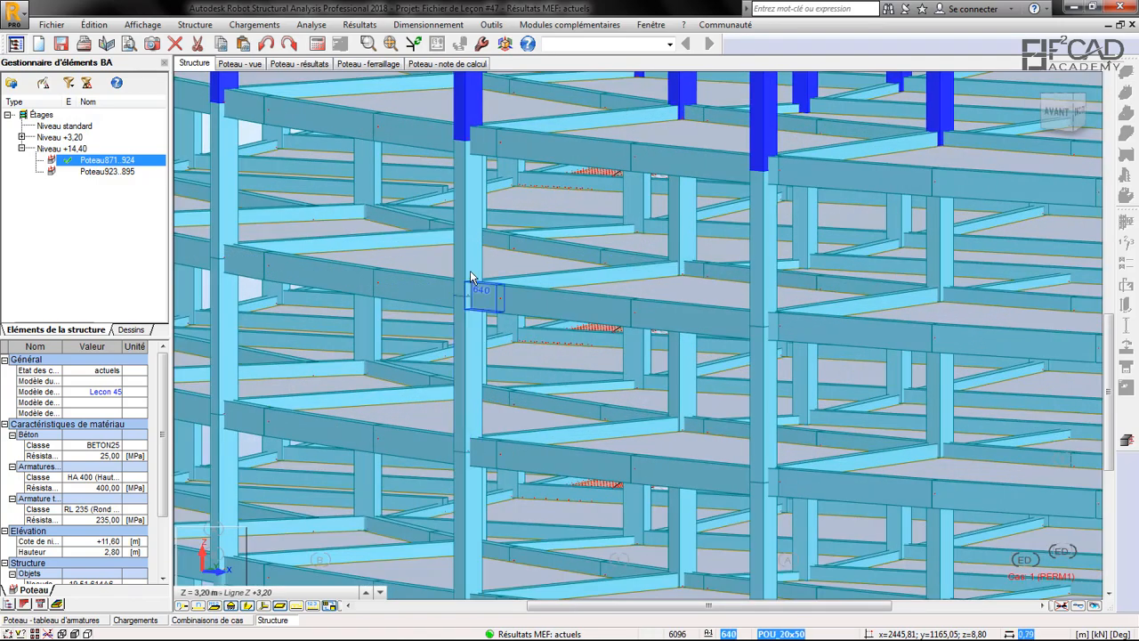
{"action": "scroll", "coordinate": [472, 277], "scroll_direction": "down", "scroll_amount": 5}
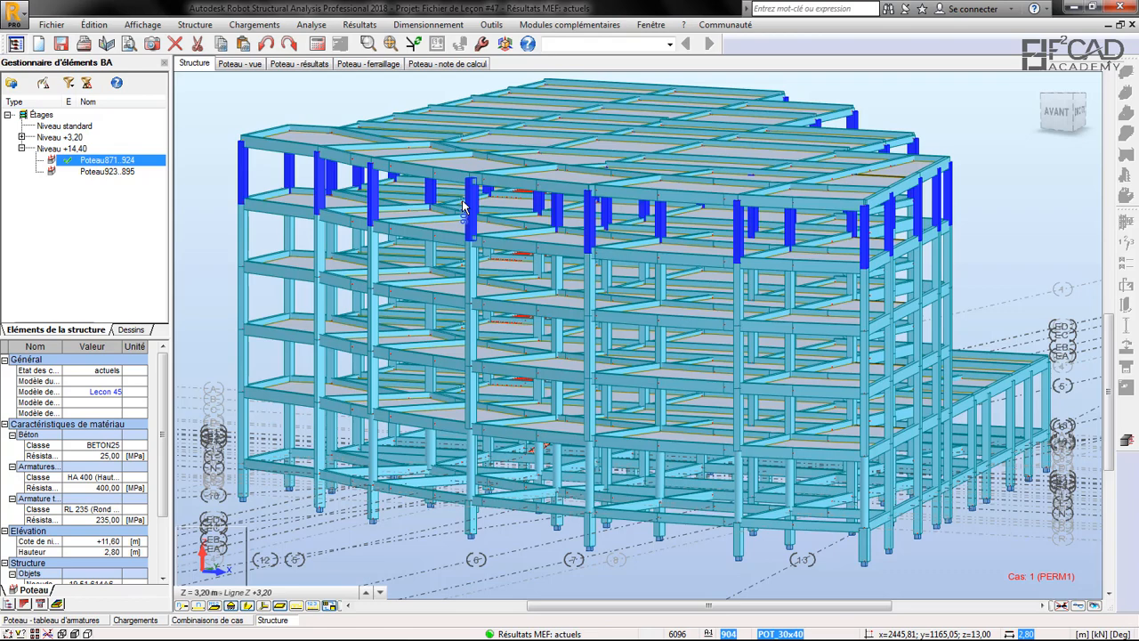
{"action": "scroll", "coordinate": [569, 232], "scroll_direction": "down", "scroll_amount": 1}
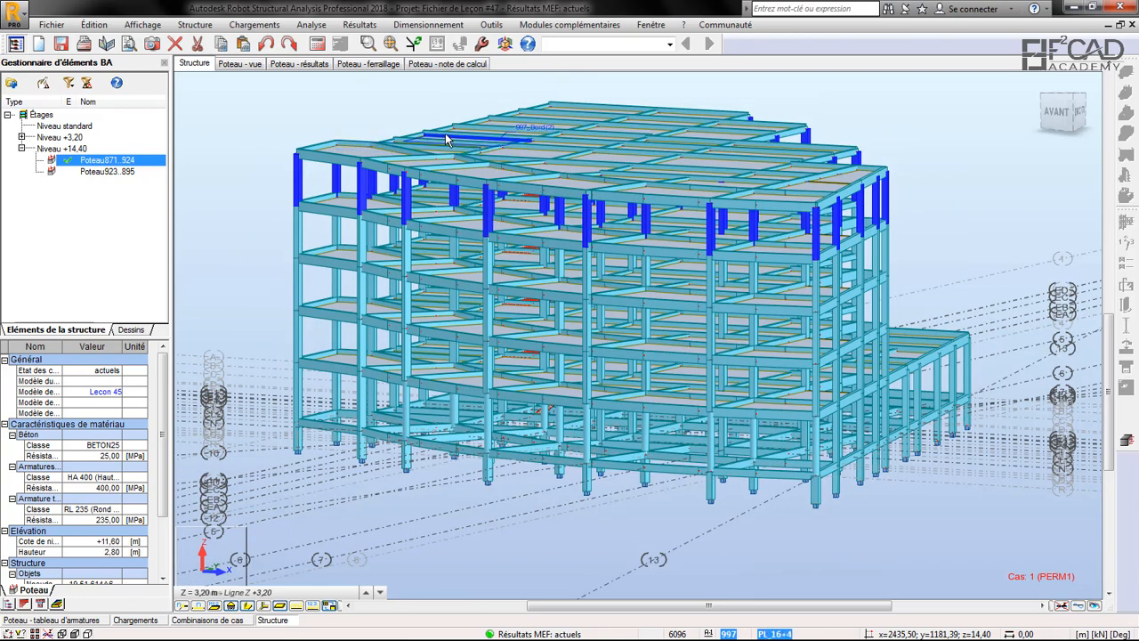
{"action": "scroll", "coordinate": [446, 138], "scroll_direction": "down", "scroll_amount": 2}
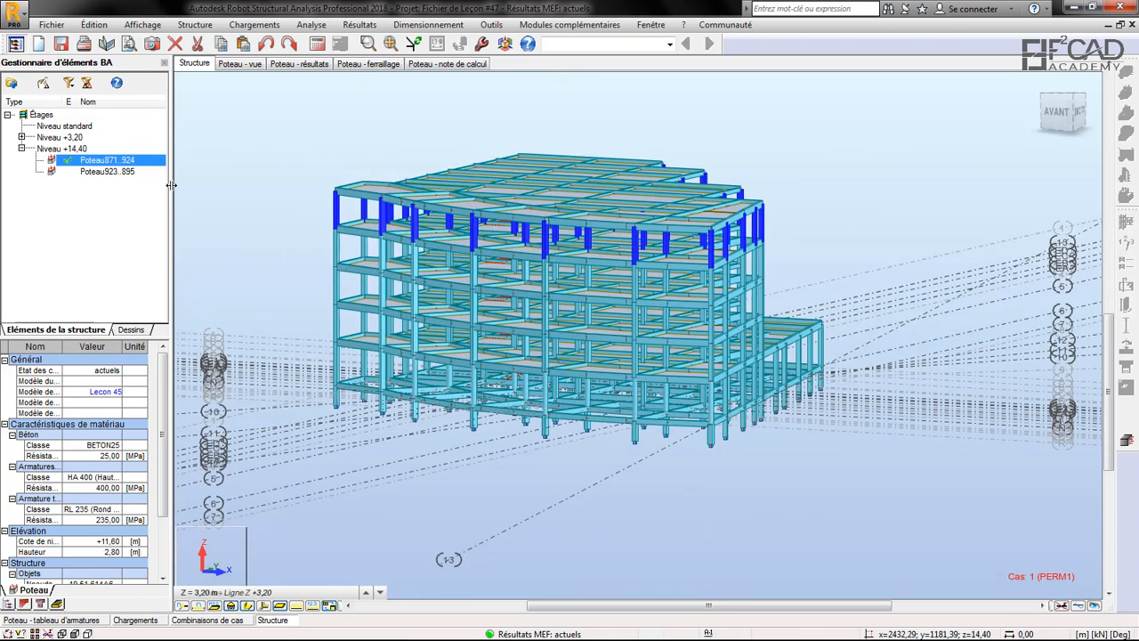
Return to the column's results and generate the execution drawing of Poteau871..924 for the 30 x 30 cm section
{"action": "left_click", "coordinate": [249, 64]}
{"action": "left_click", "coordinate": [307, 70]}
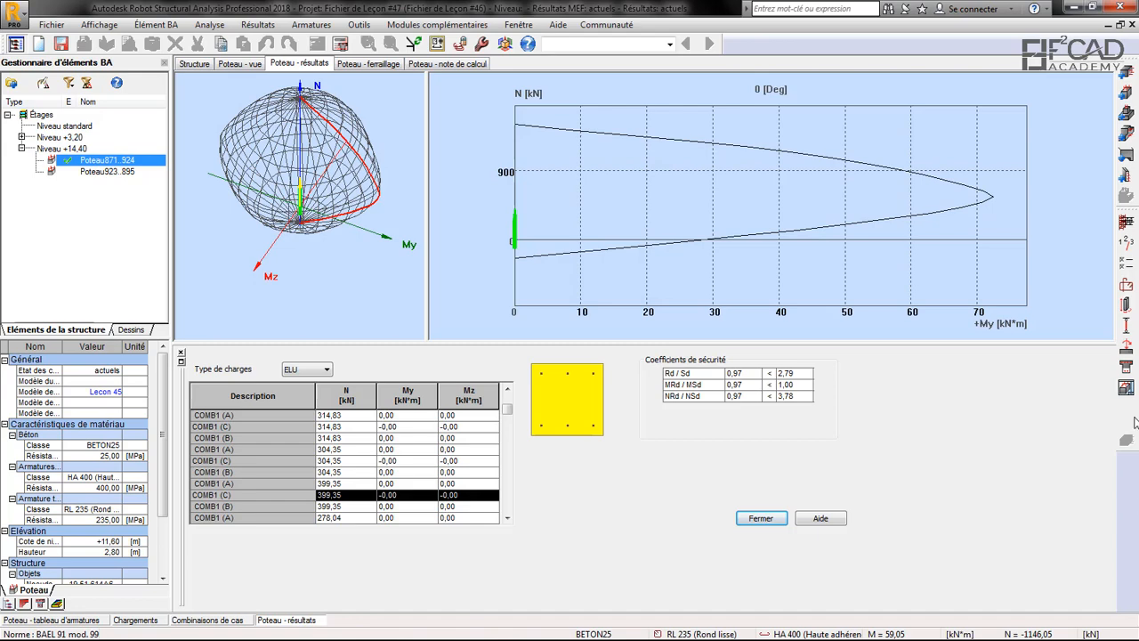
{"action": "left_click", "coordinate": [1126, 387]}
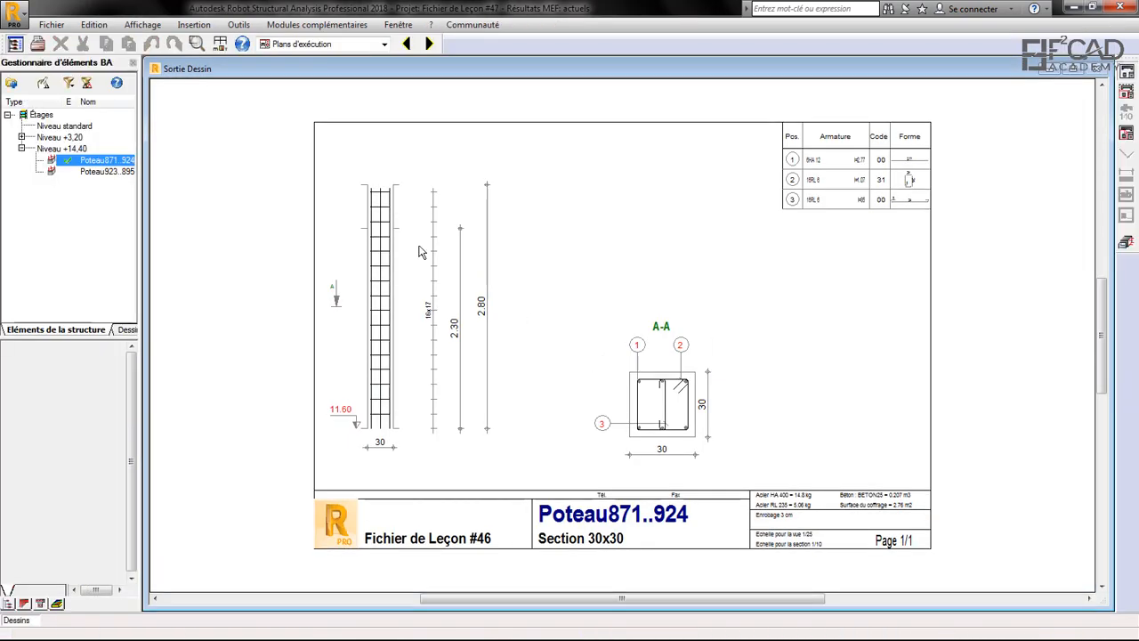